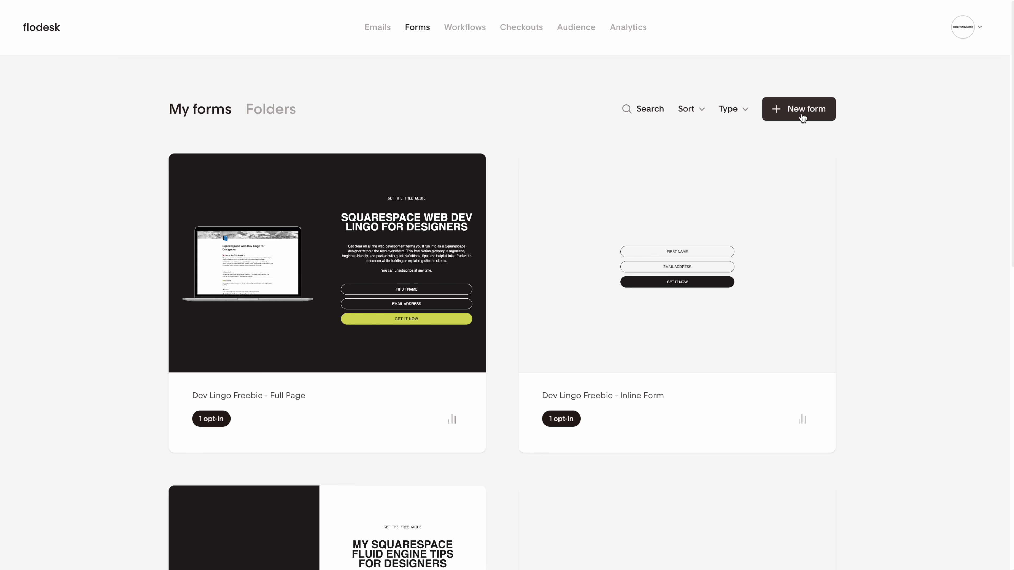
mouse_move(390, 316)
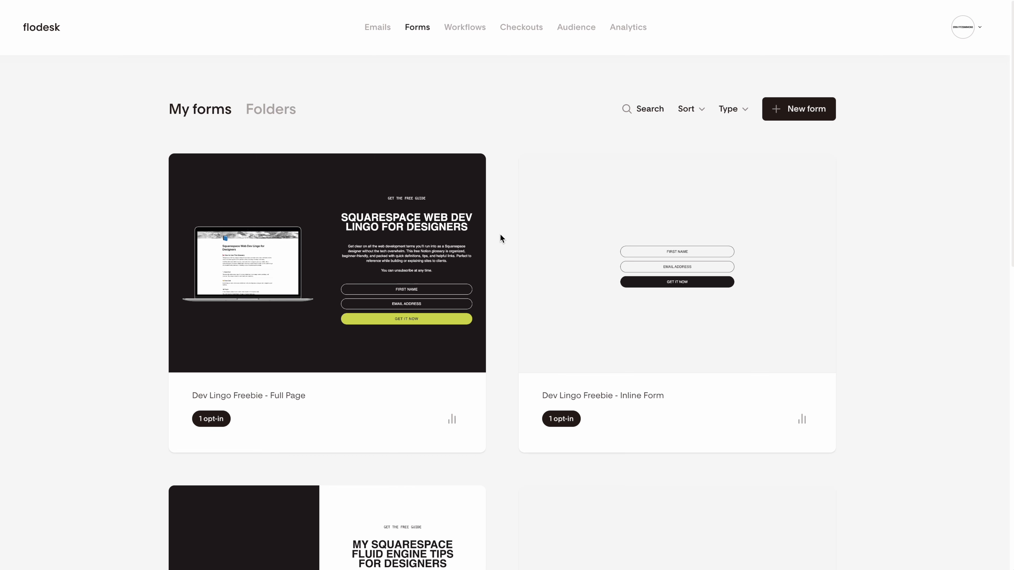
mouse_move(465, 171)
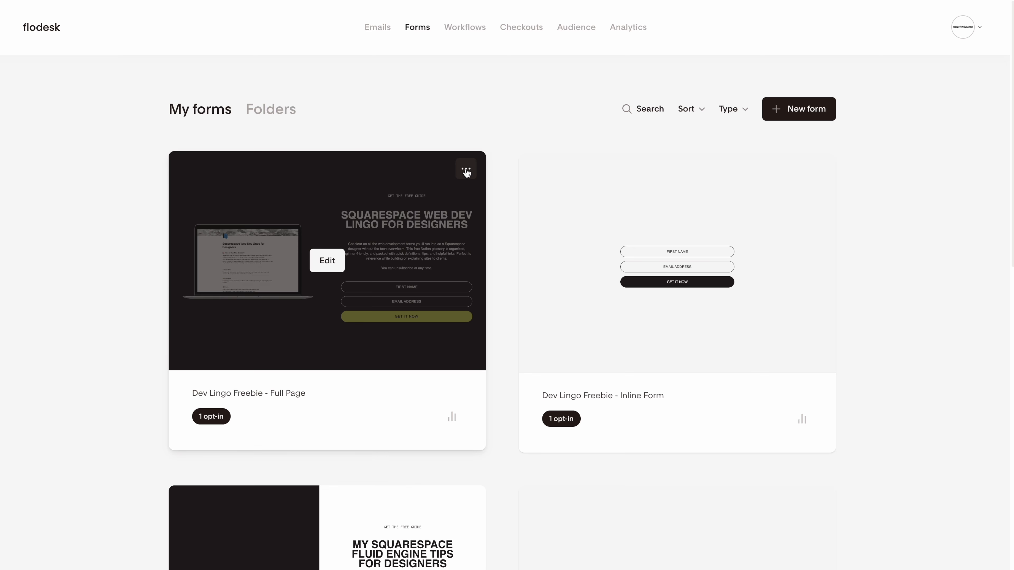
left_click(466, 170)
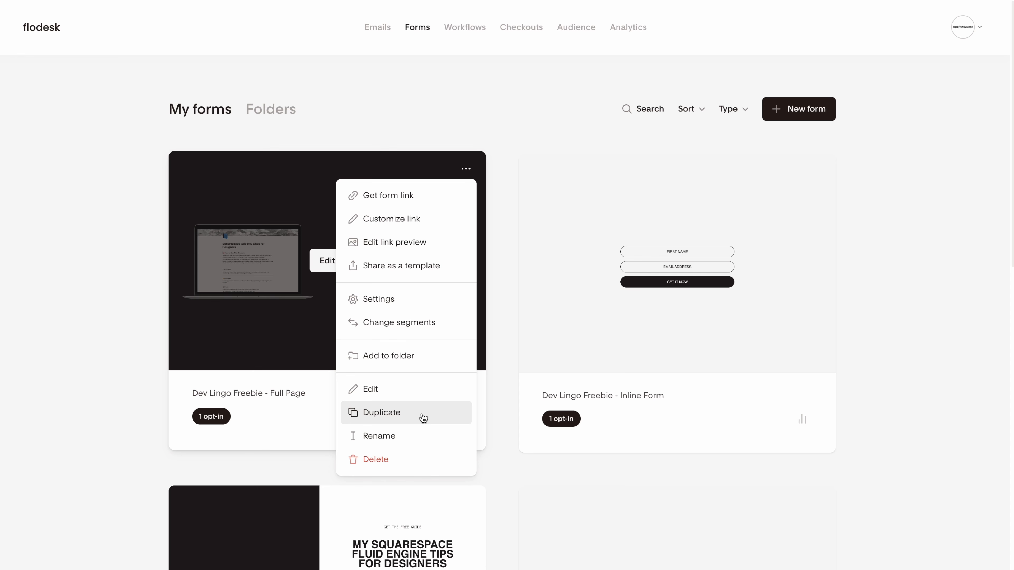
left_click(505, 157)
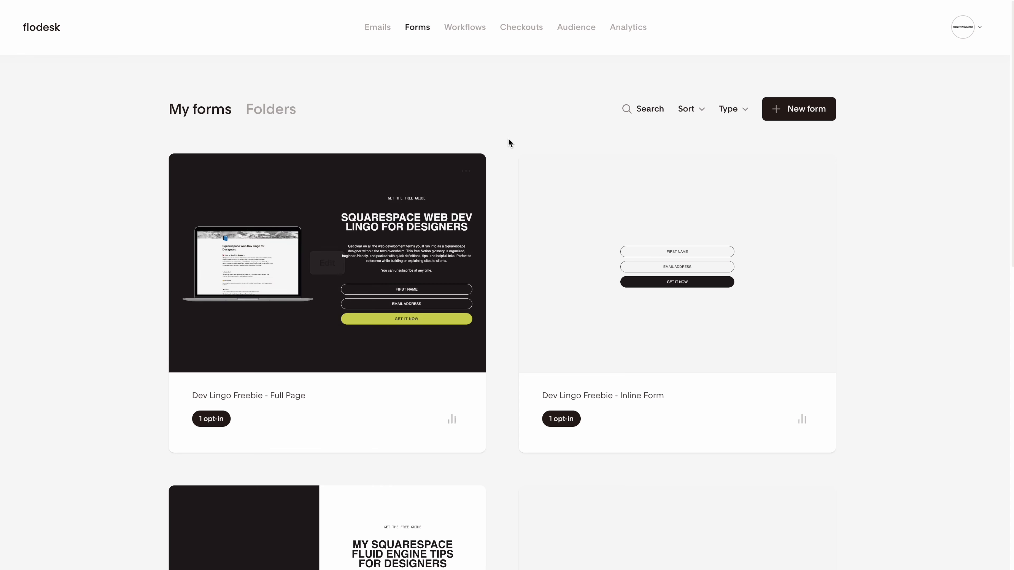
Start a new form and show the full-page form templates.
left_click(810, 114)
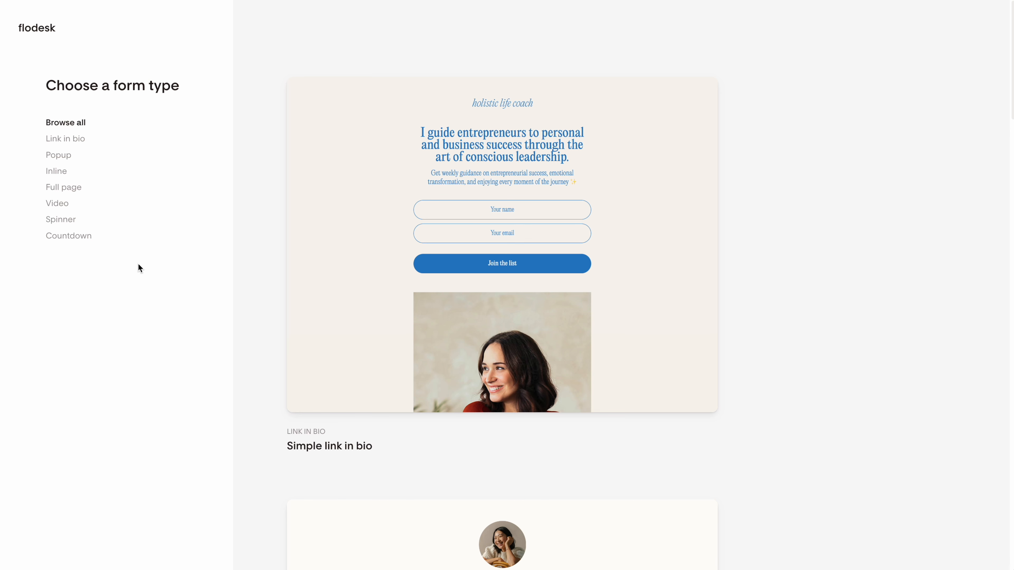
left_click(67, 185)
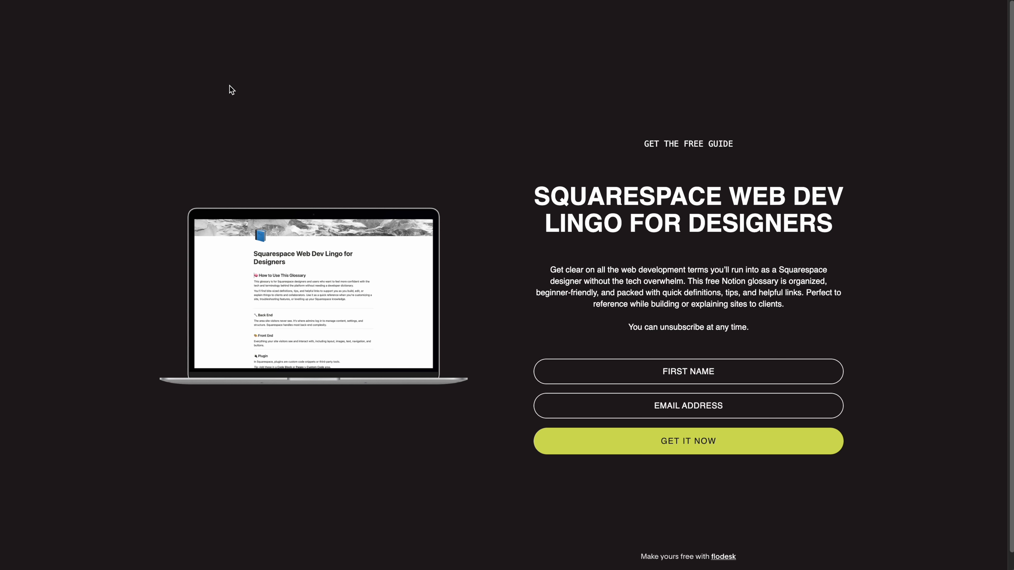
Return from the published example page to the template gallery and look at the inline form templates.
left_click(184, 1)
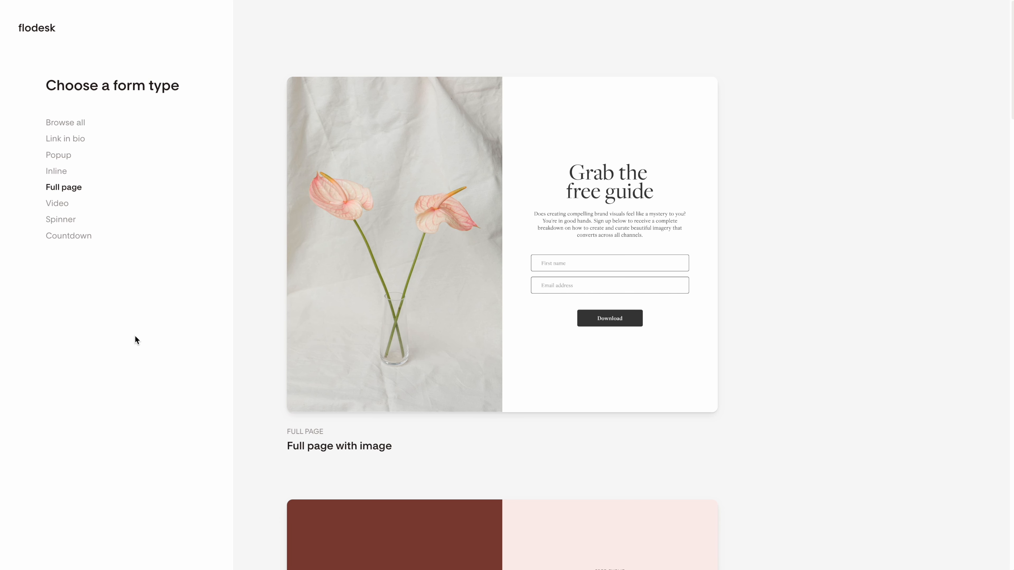
left_click(57, 175)
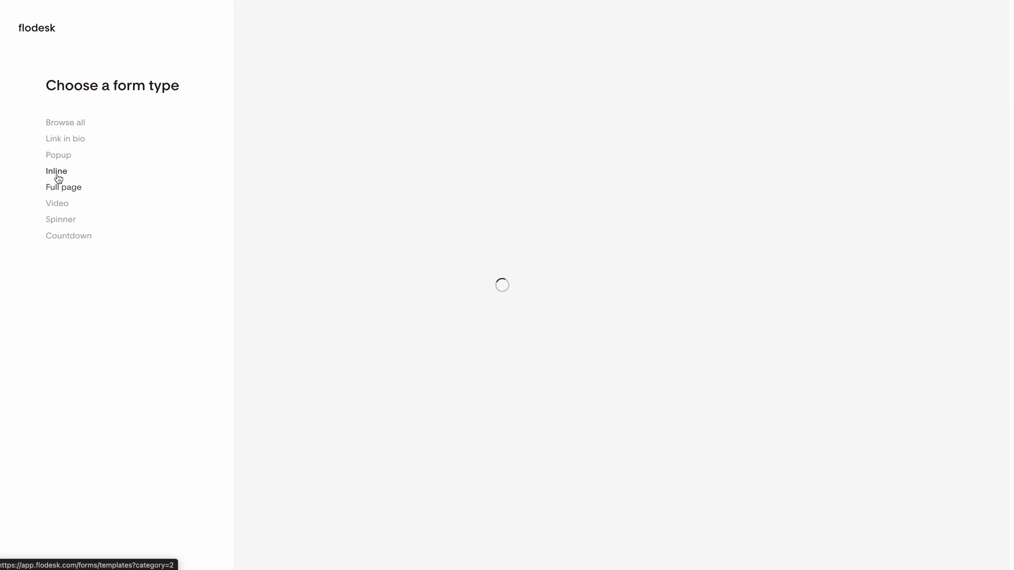
mouse_move(557, 311)
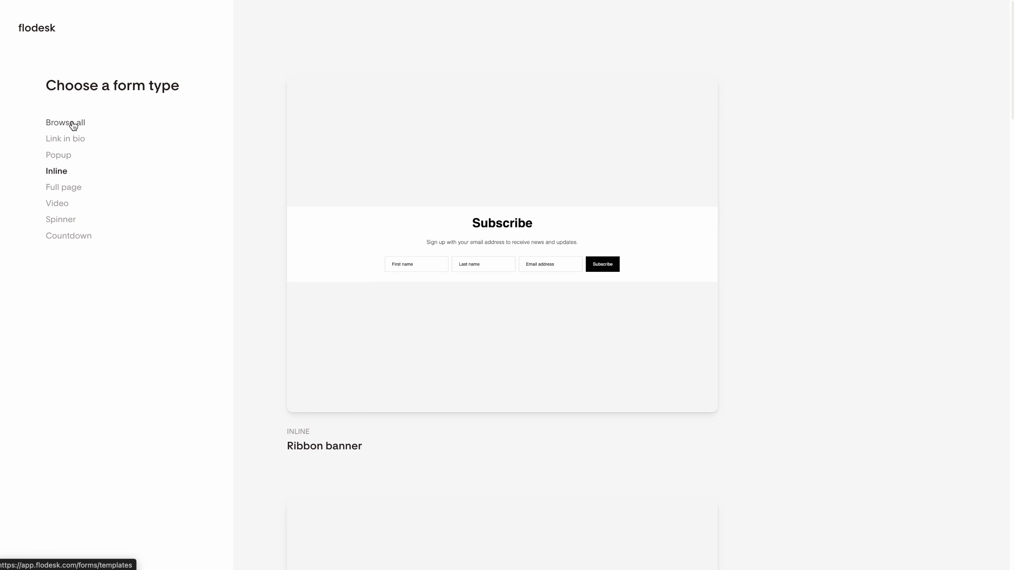
Go back to the full-page form templates and browse through the available designs.
left_click(65, 189)
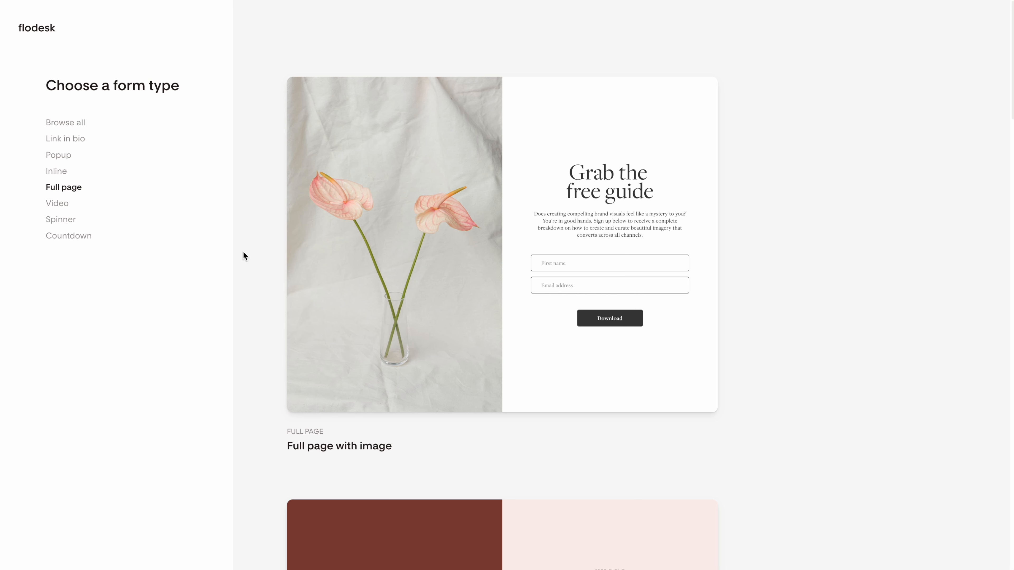
mouse_move(574, 235)
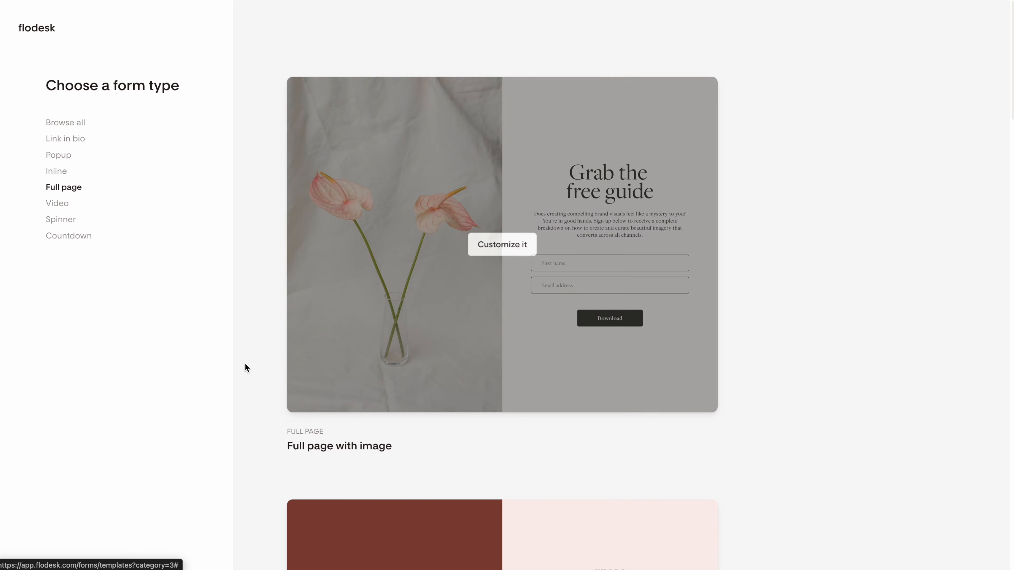
scroll(270, 317, "down", 10)
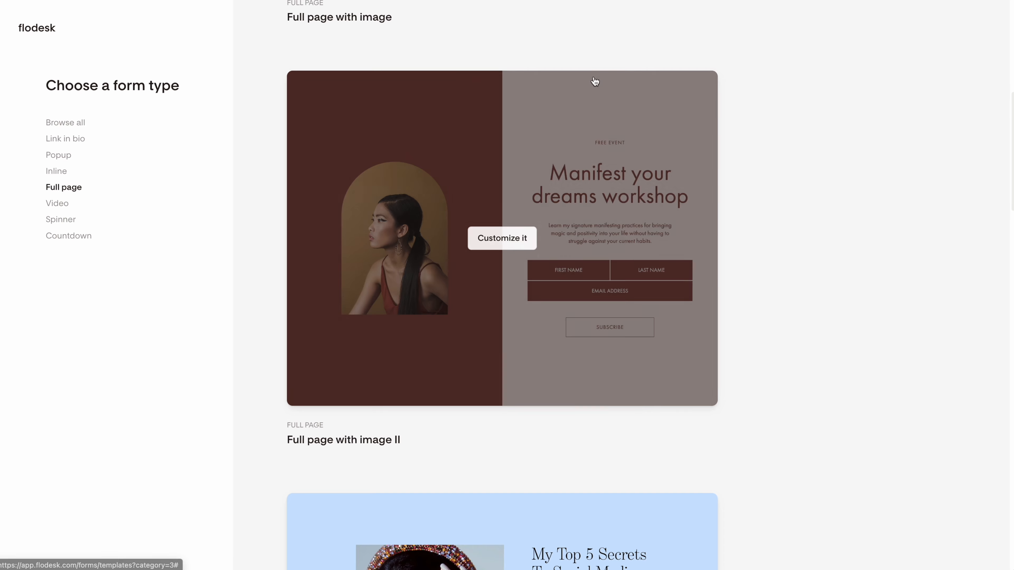
scroll(379, 248, "down", 5)
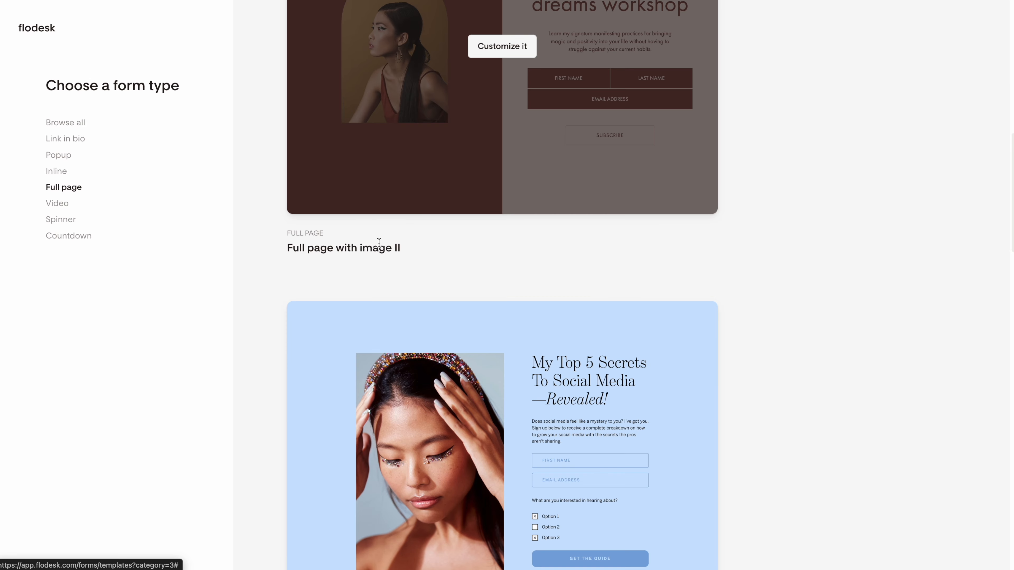
scroll(277, 245, "down", 20)
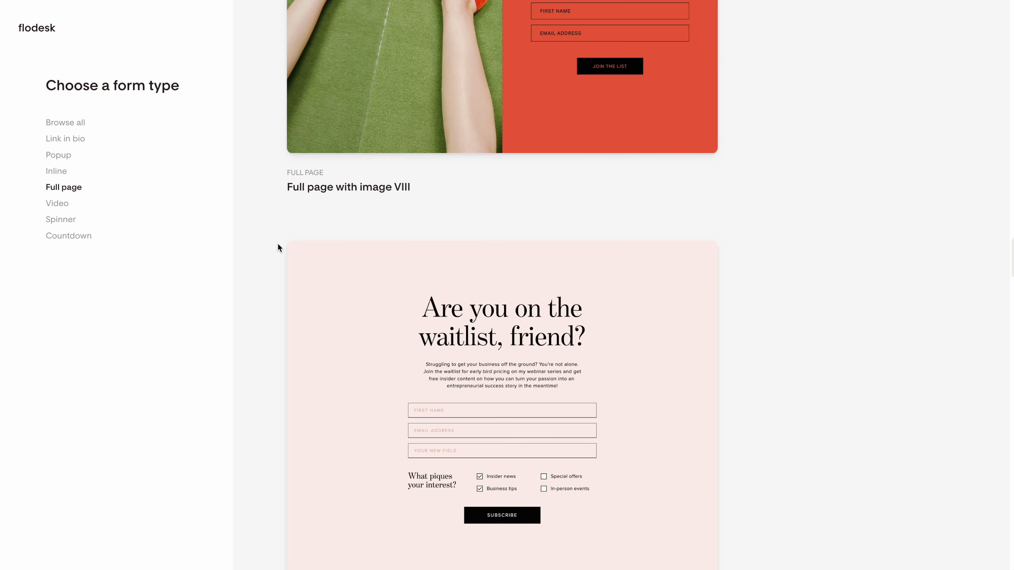
scroll(278, 245, "down", 20)
scroll(278, 244, "down", 20)
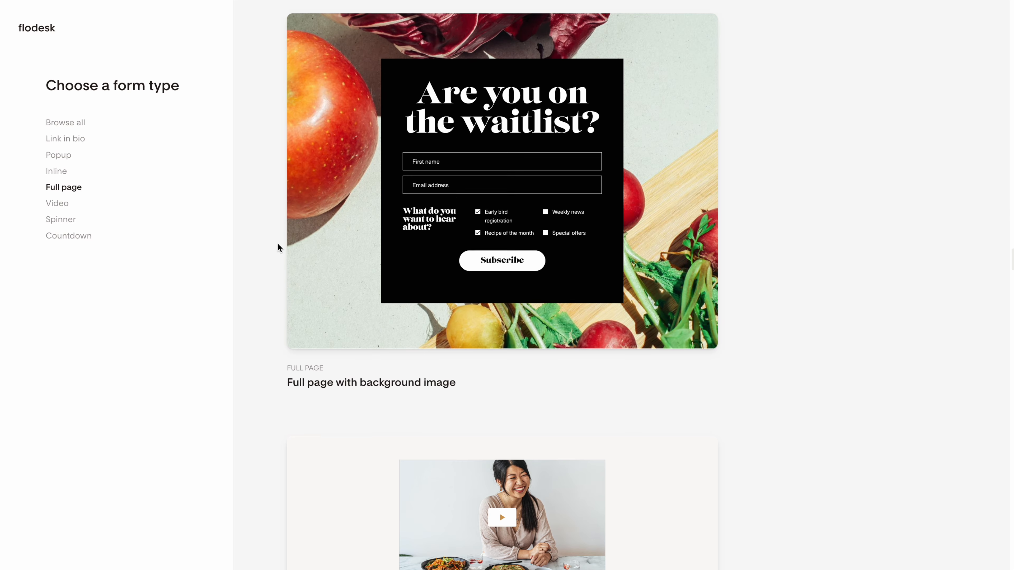
scroll(278, 247, "down", 10)
mouse_move(469, 178)
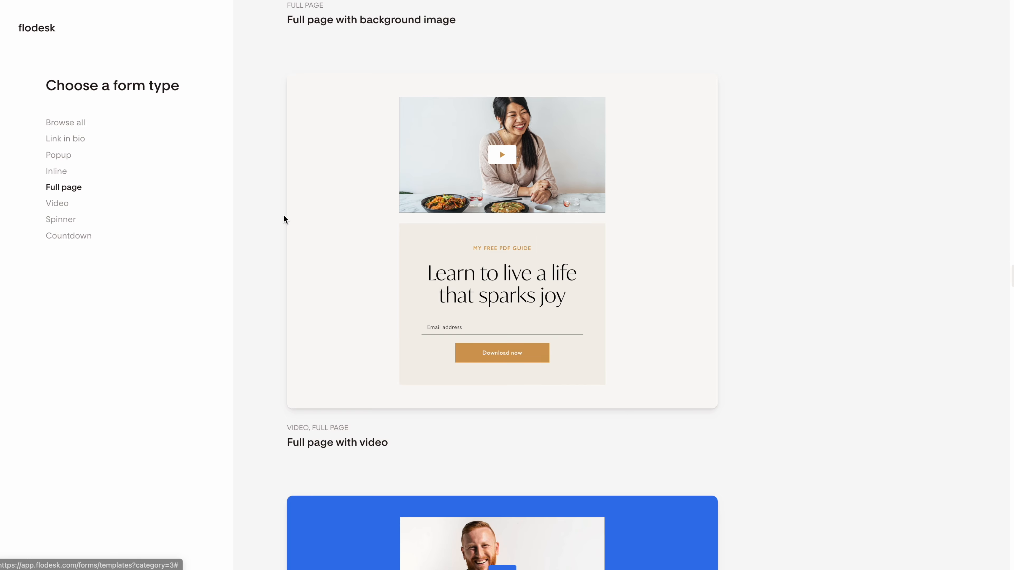
scroll(283, 219, "up", 1)
scroll(270, 220, "up", 20)
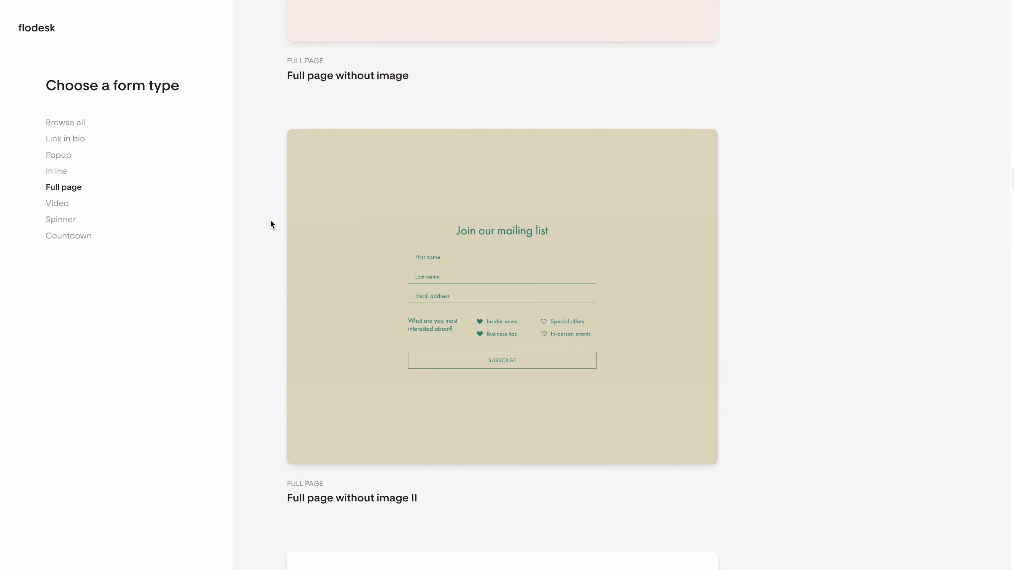
scroll(270, 220, "up", 20)
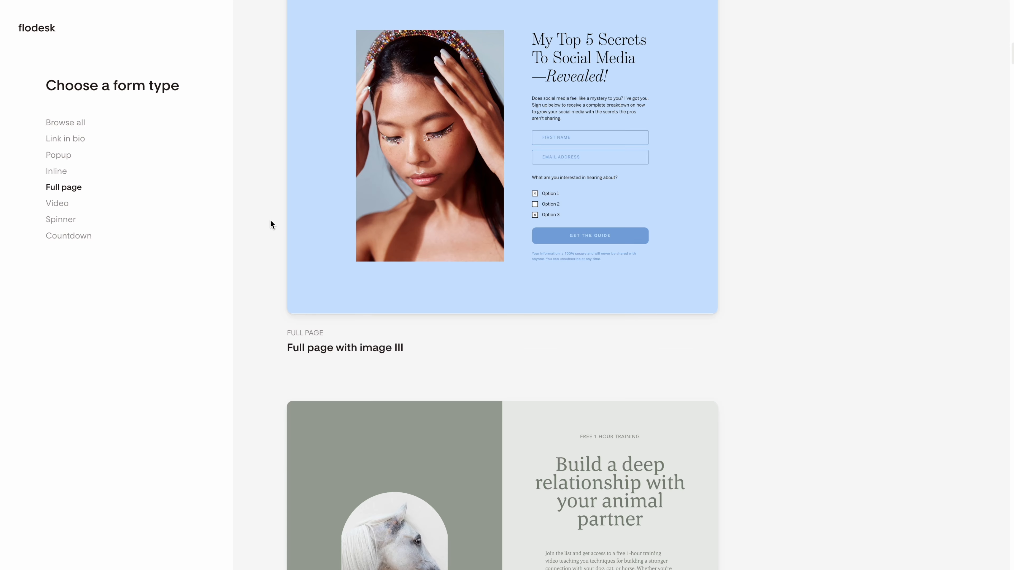
scroll(270, 219, "down", 10)
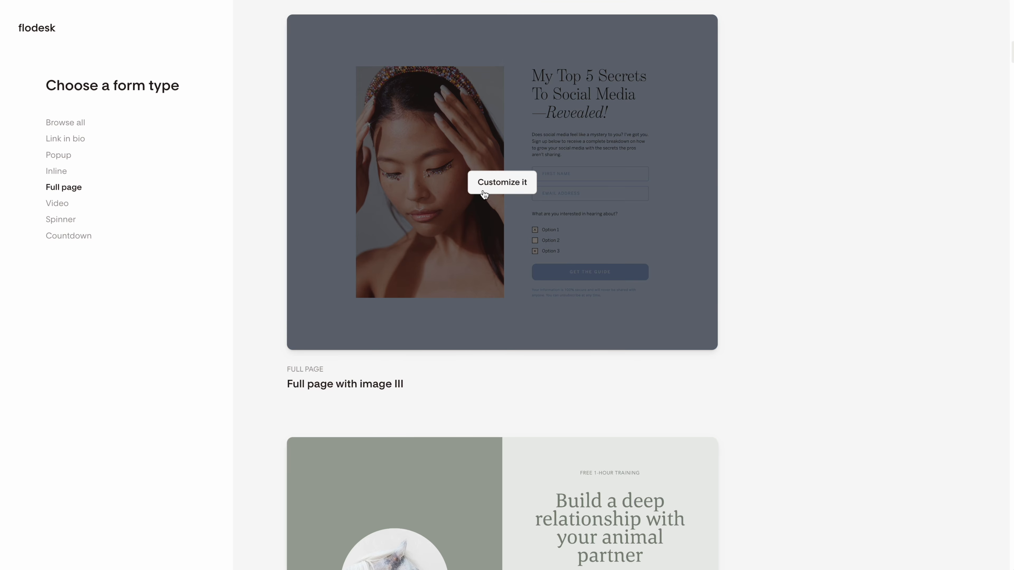
Customize the "Full page with image III" template and assign the form to the "Freebie - SEO Checklist" segment.
left_click(483, 189)
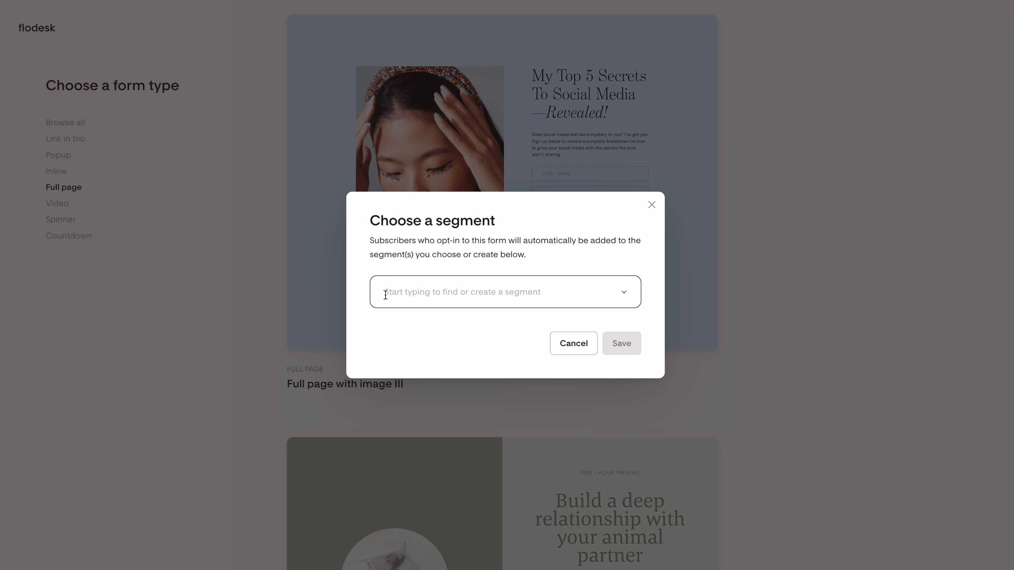
left_click(431, 297)
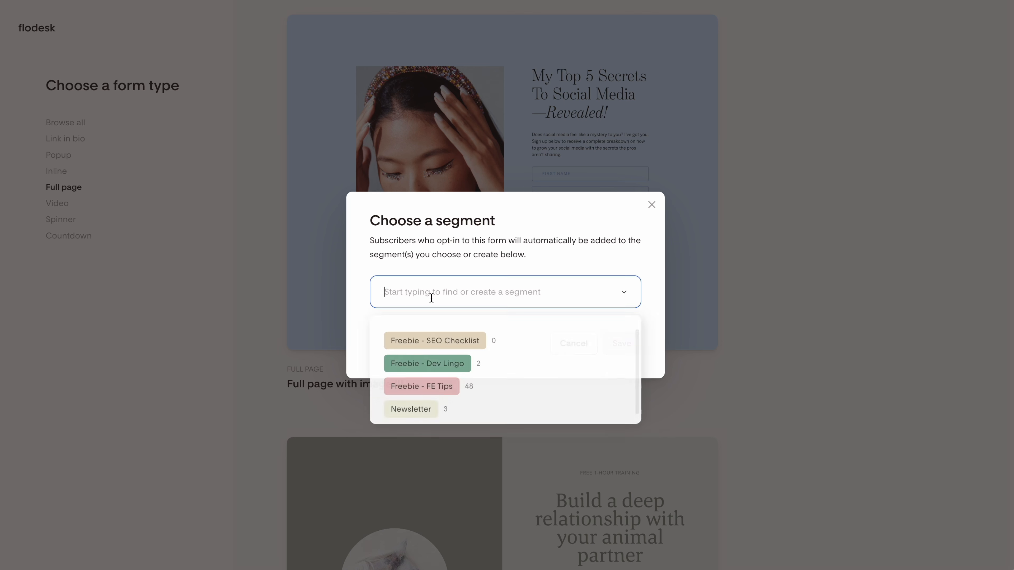
left_click(464, 342)
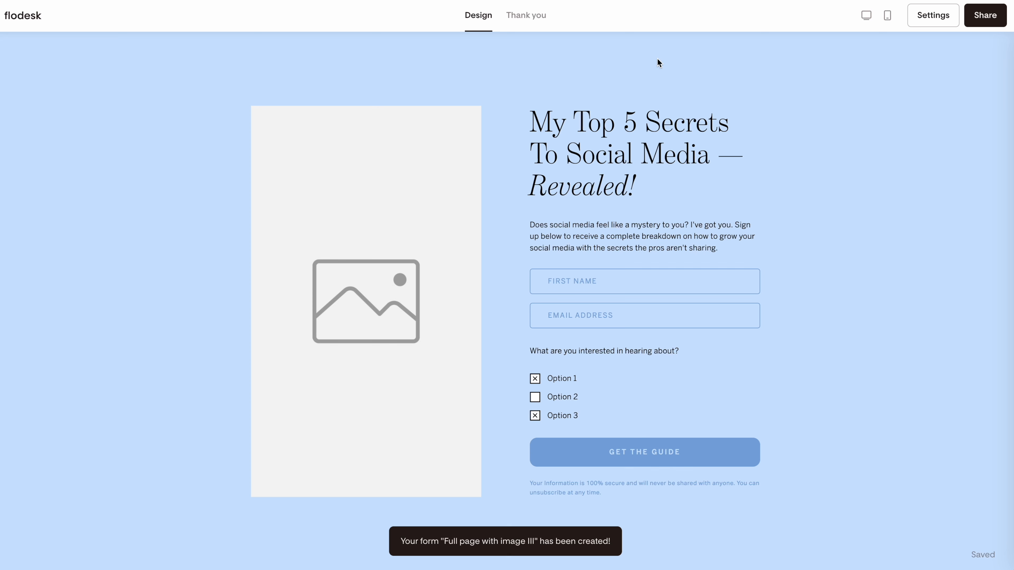
Turn off subscriber Preferences and turn on Image on mobile in the form's settings.
left_click(780, 70)
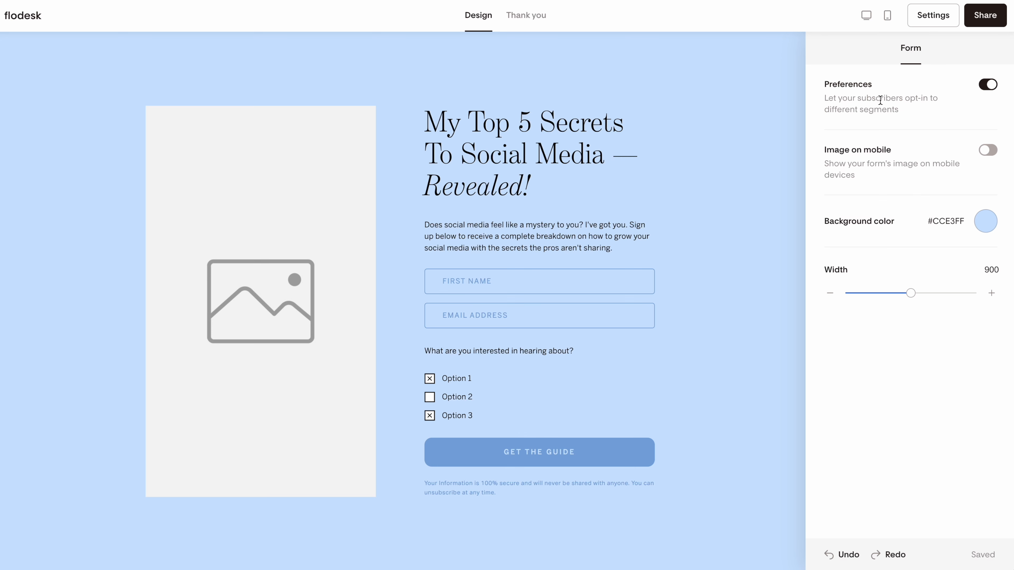
left_click(978, 84)
left_click(988, 84)
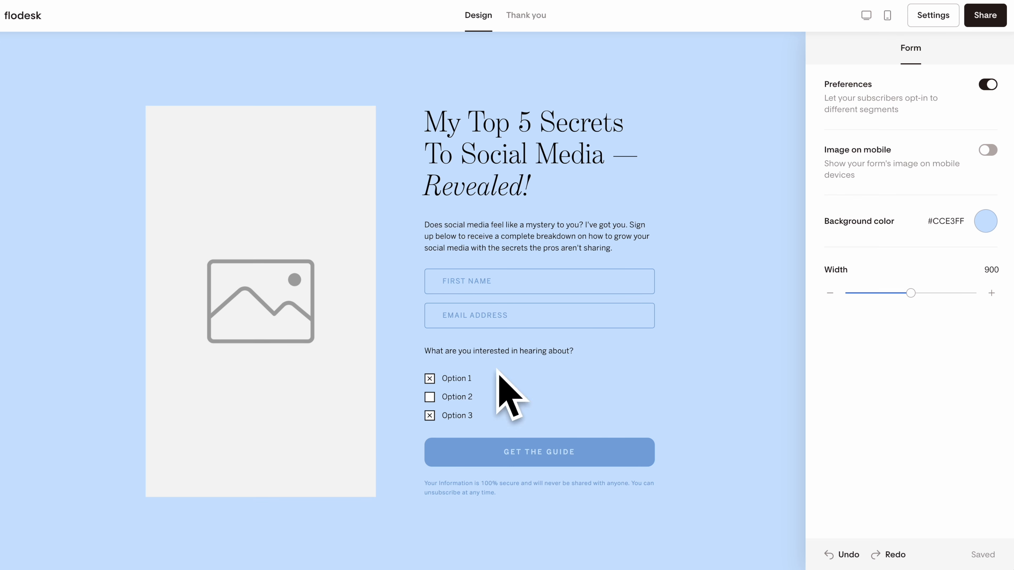
left_click(987, 85)
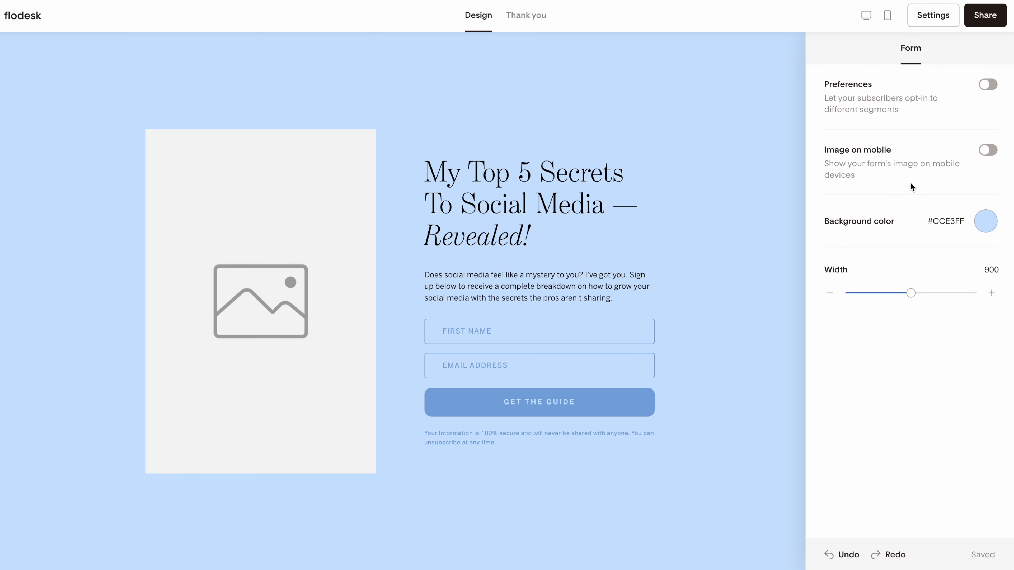
left_click(986, 153)
Set the form's background color to the brand black #1E1919 and its width to 1200.
left_click(985, 221)
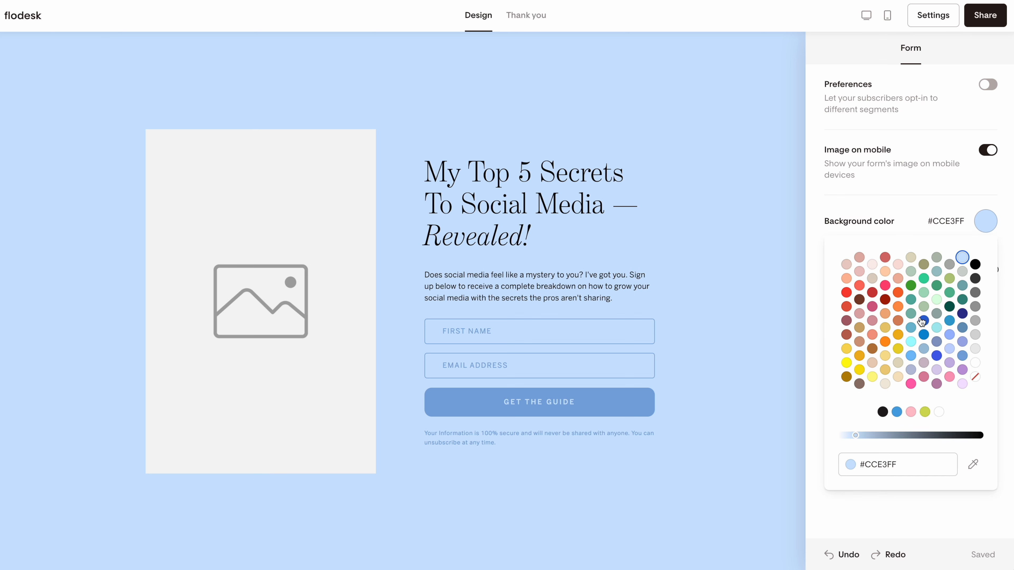
left_click(883, 413)
left_click(870, 508)
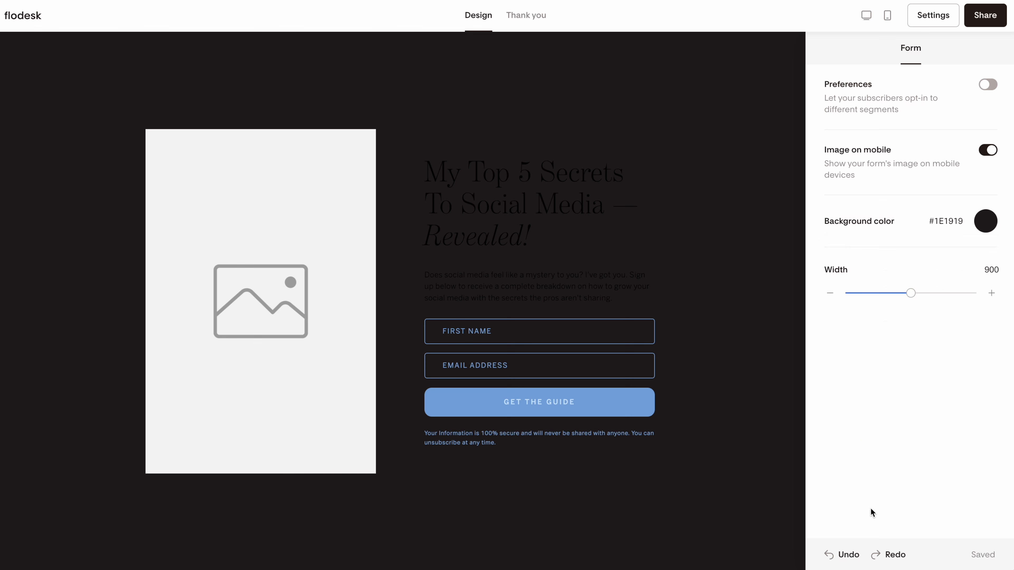
left_click_drag(911, 293, 994, 295)
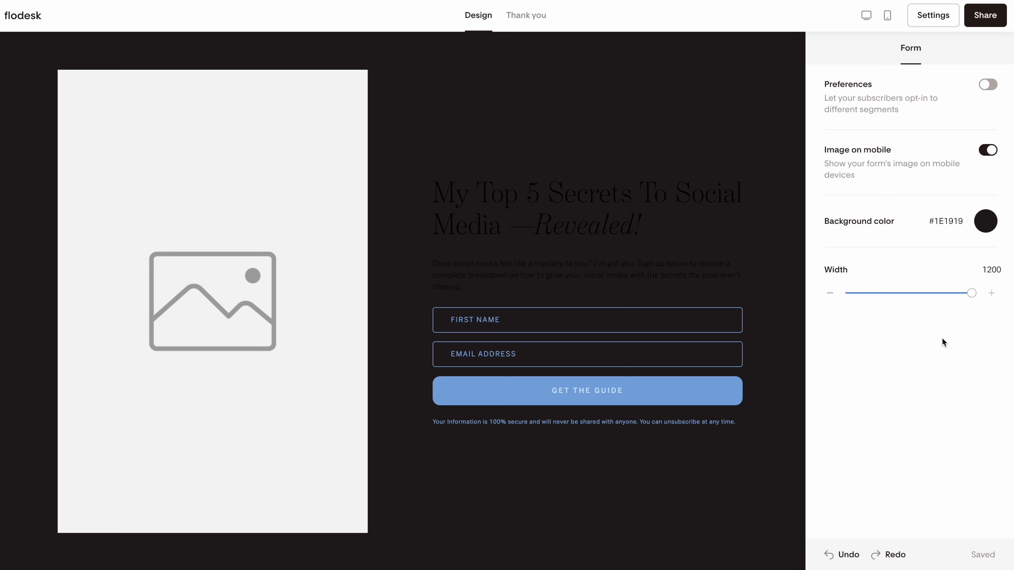
Fill the form's image placeholder with the Squarespace SEO Setup Checklist laptop mockup uploaded from the computer.
left_click(252, 242)
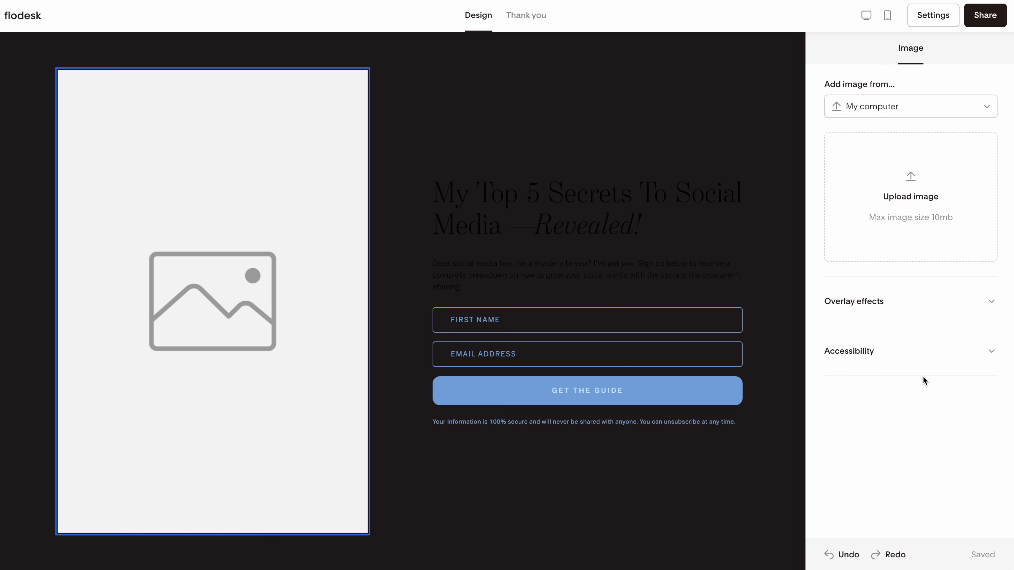
left_click_drag(1012, 189, 884, 189)
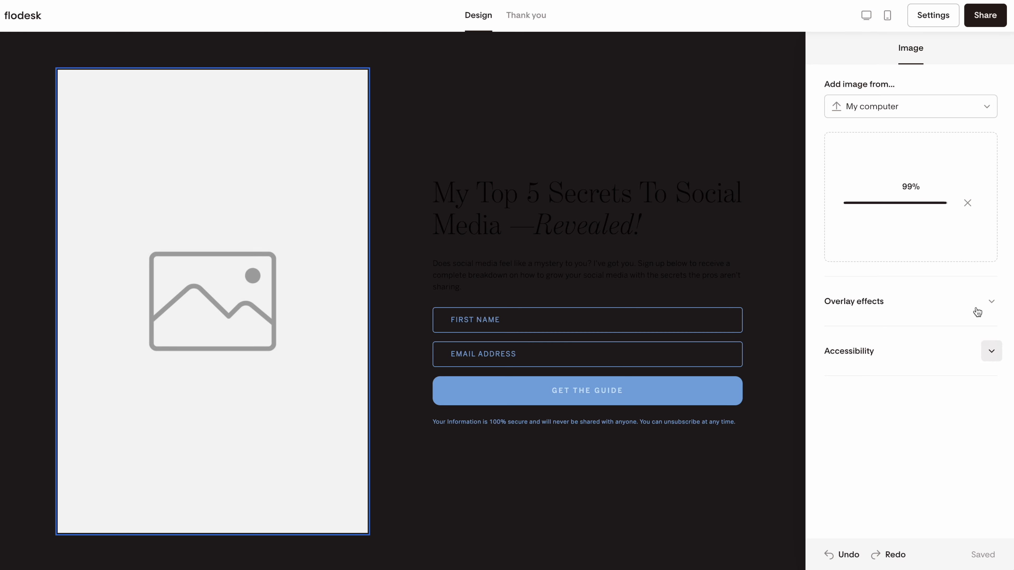
Look over the overlay color and opacity options of the form's image.
left_click(992, 304)
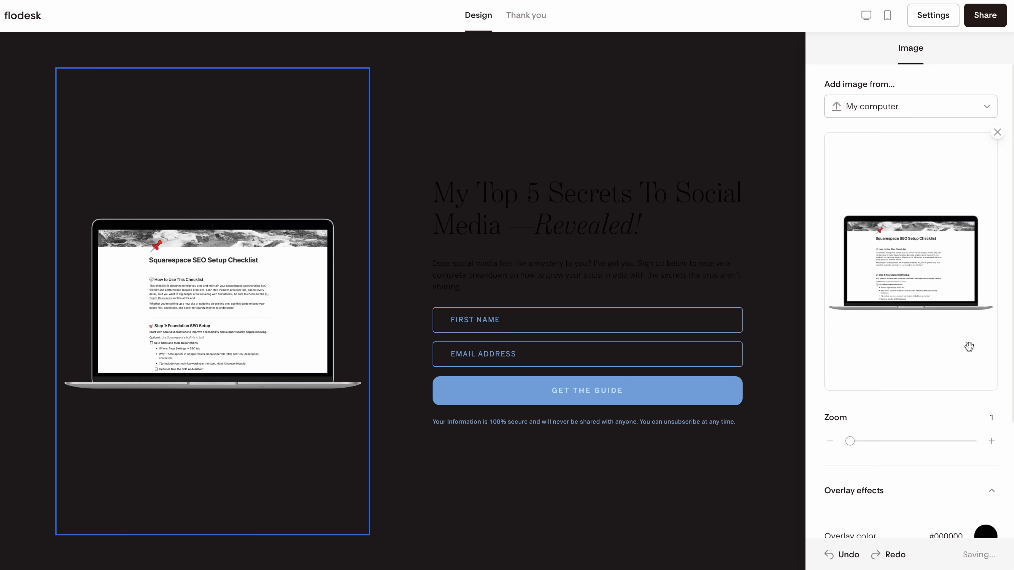
scroll(952, 430, "down", 4)
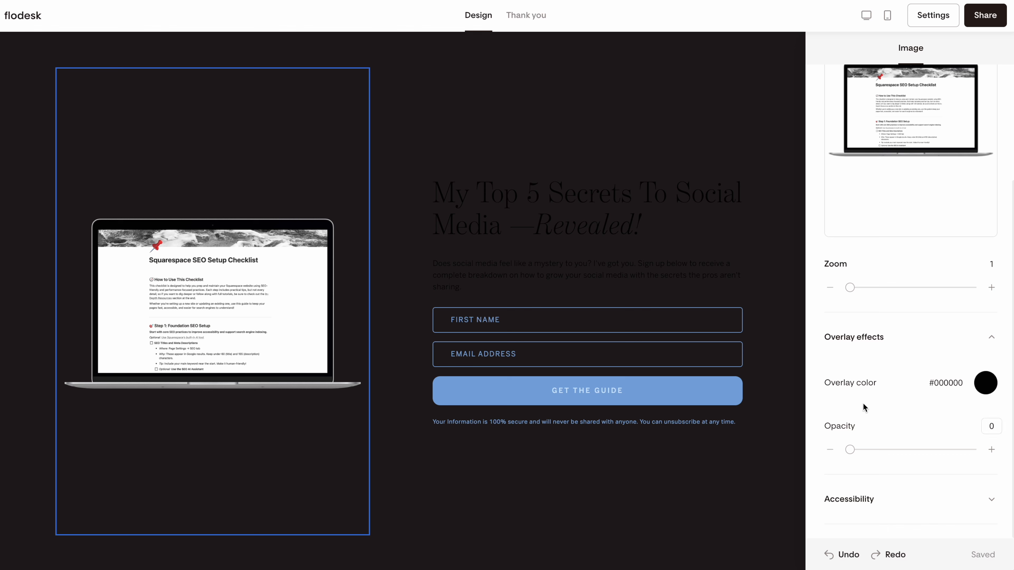
left_click(989, 337)
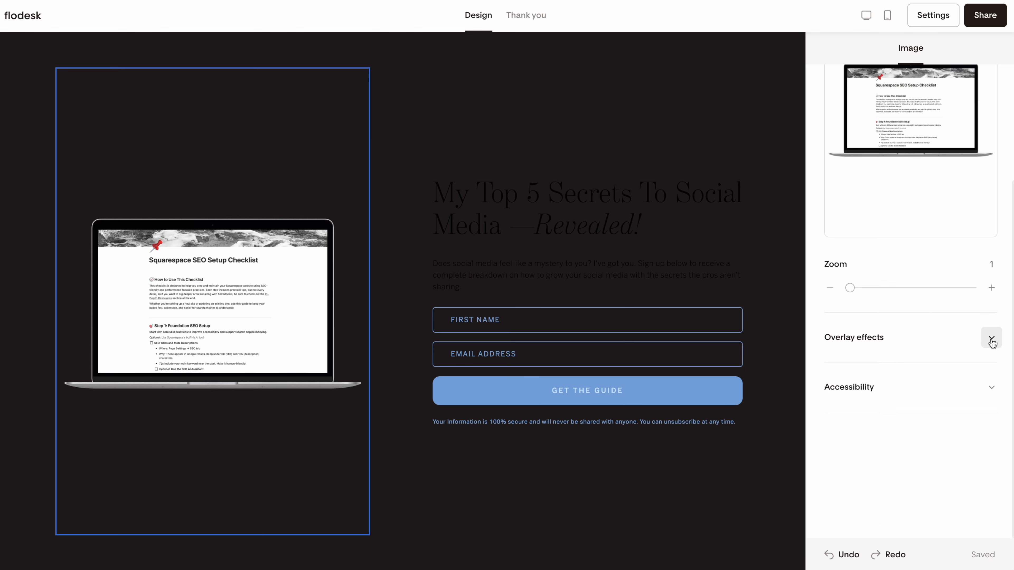
Increase the laptop mockup image's zoom to 1.04.
left_click(990, 288)
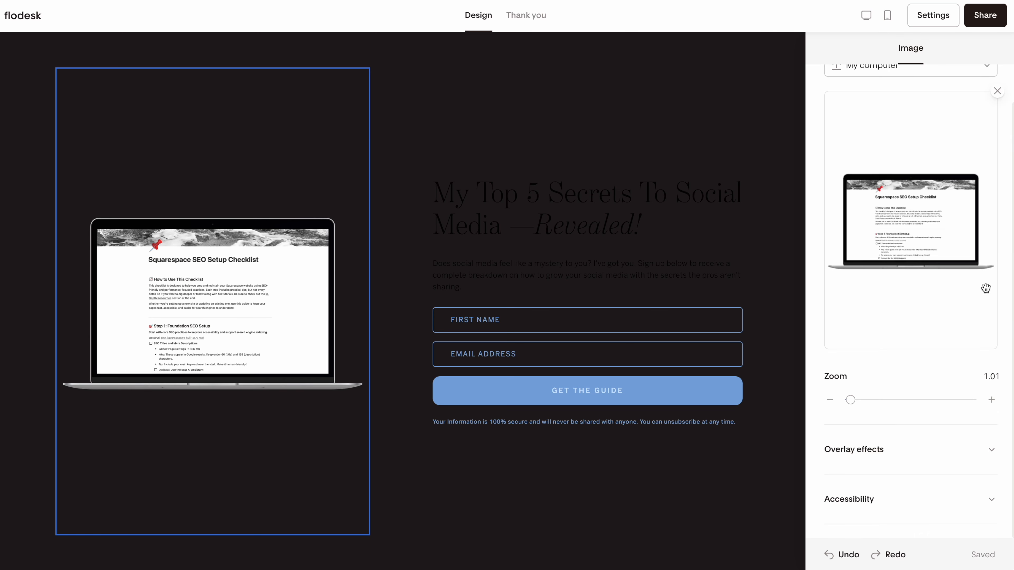
left_click(990, 401)
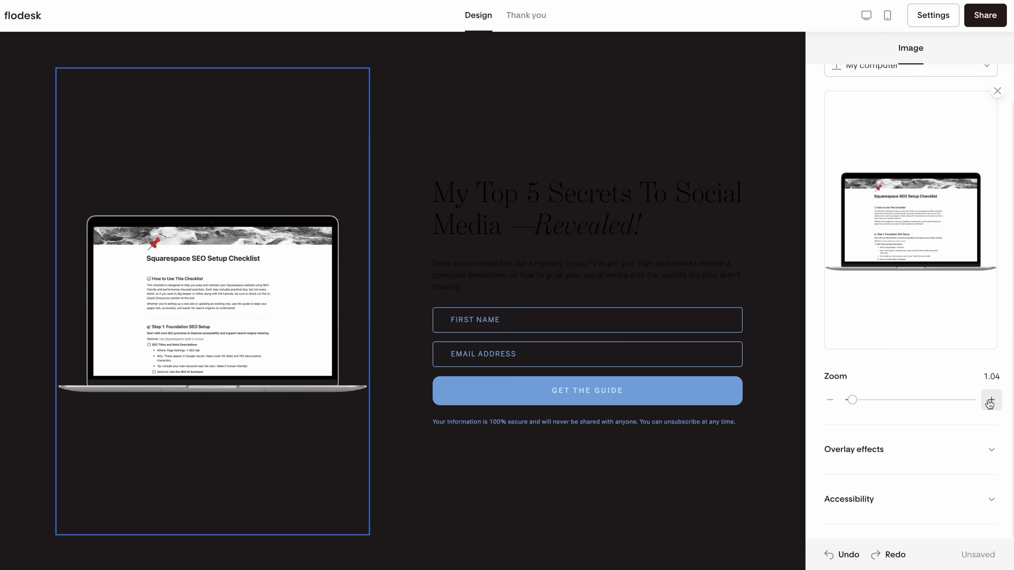
Set the laptop mockup's alt text to "Computer mockup of a webpage titled 'Squarespace SEO Setup Checklist' with instructions on setting up SEO for Squarespace web".
left_click(989, 498)
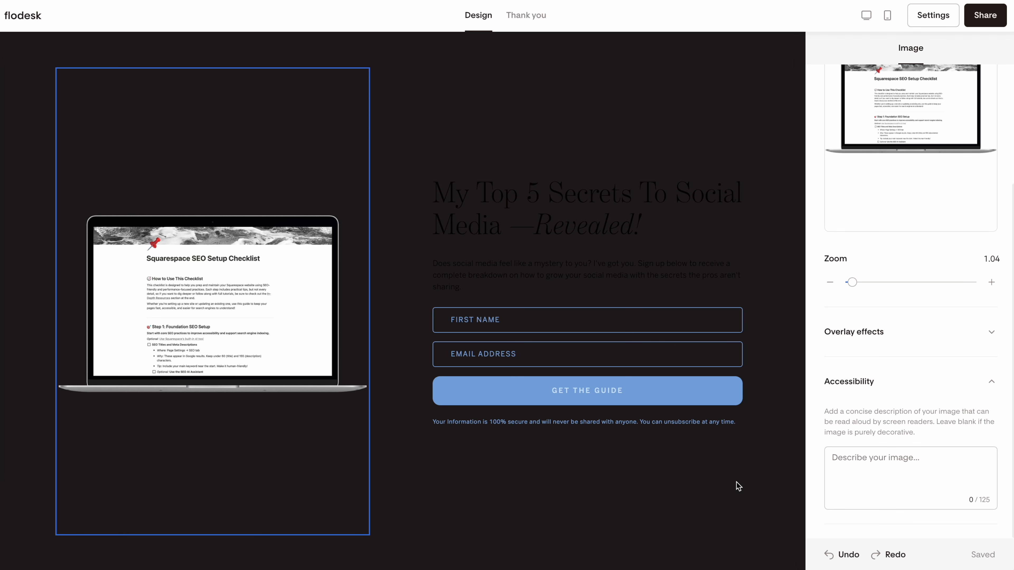
left_click(871, 455)
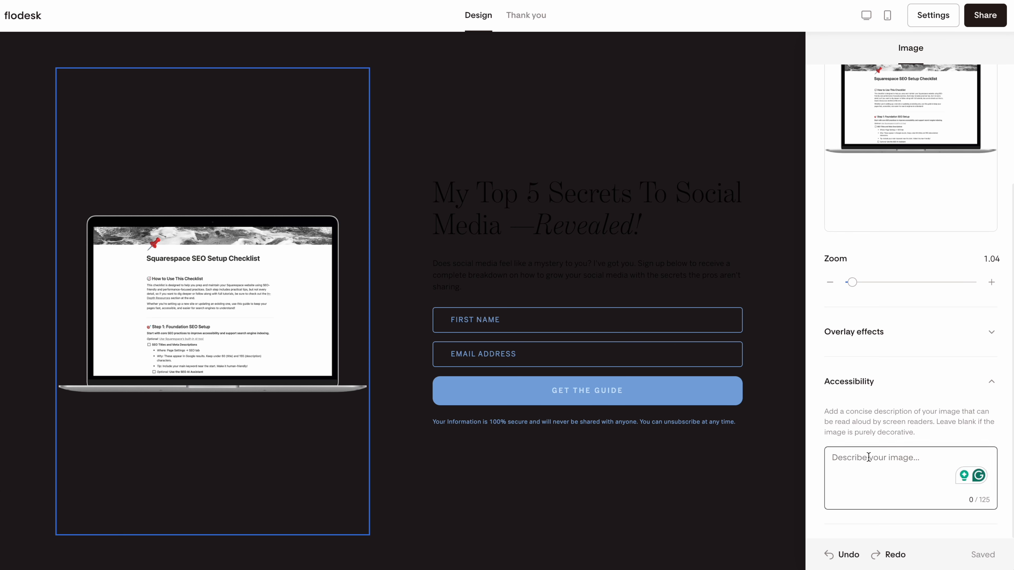
type("Computer mockup of a webpage titled 'Squarespace SEO Setup Checklist' with instructions on setting up SEO for Squarespace web")
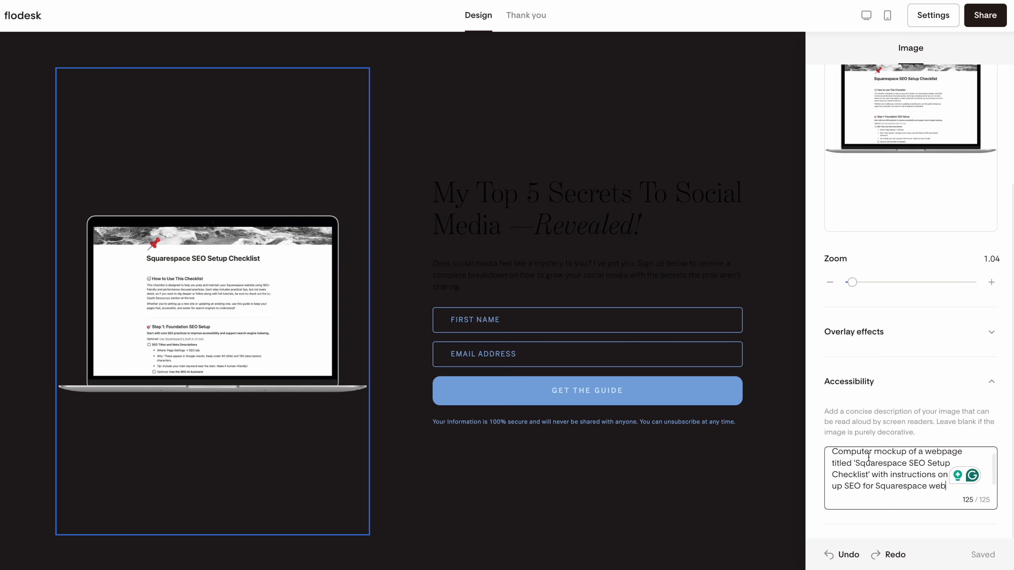
left_click(905, 397)
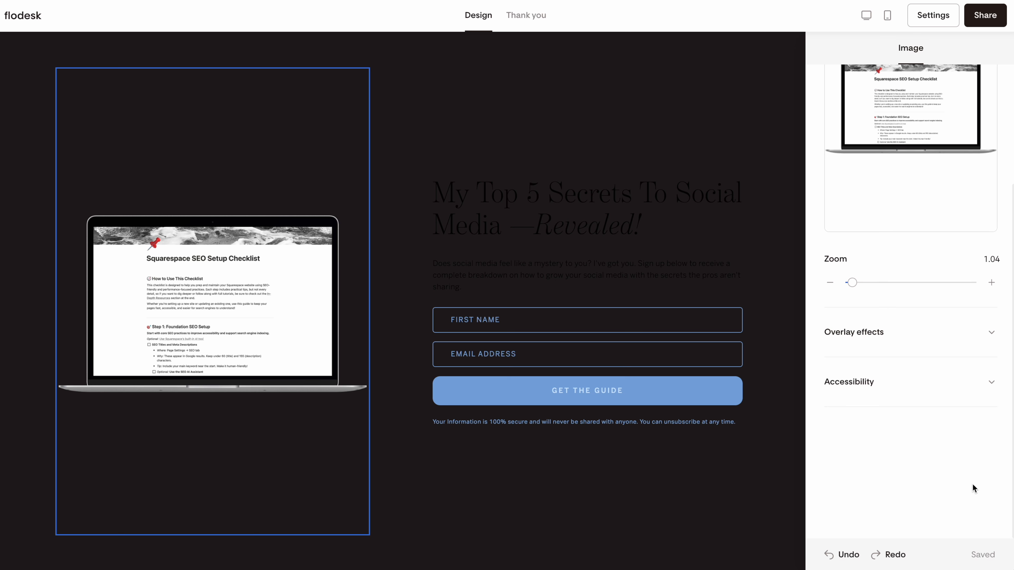
left_click(991, 382)
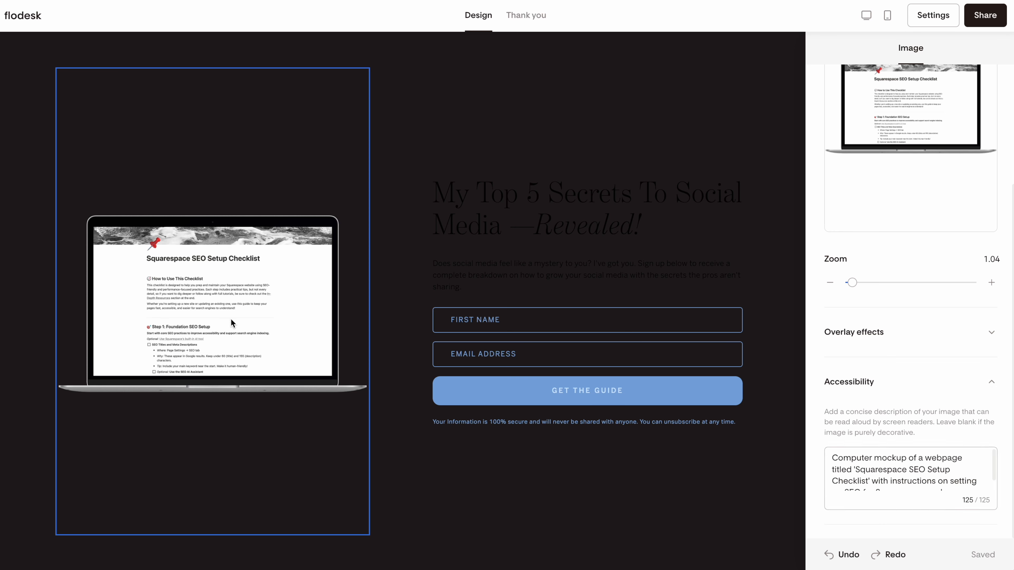
left_click(991, 382)
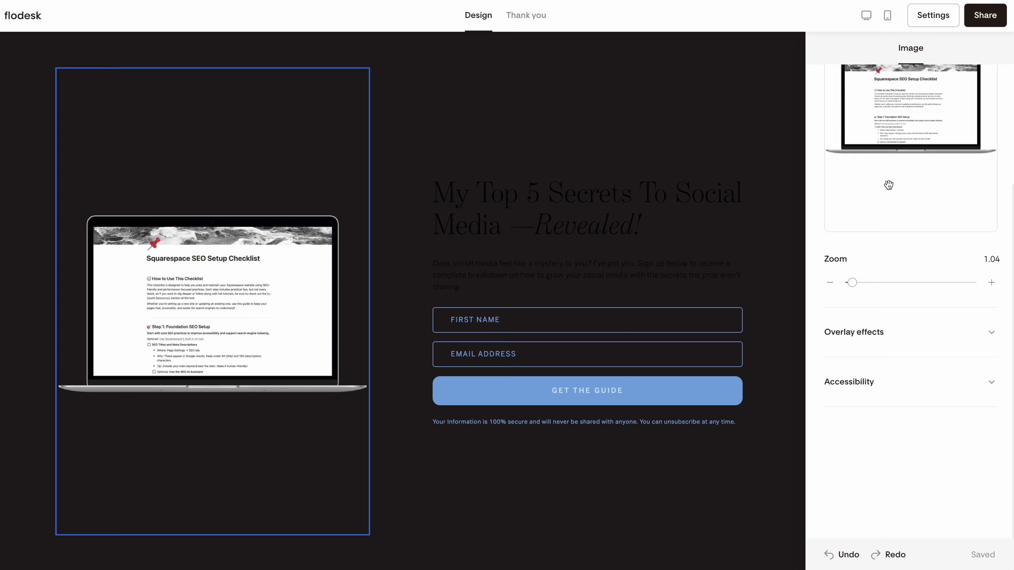
scroll(889, 184, "up", 5)
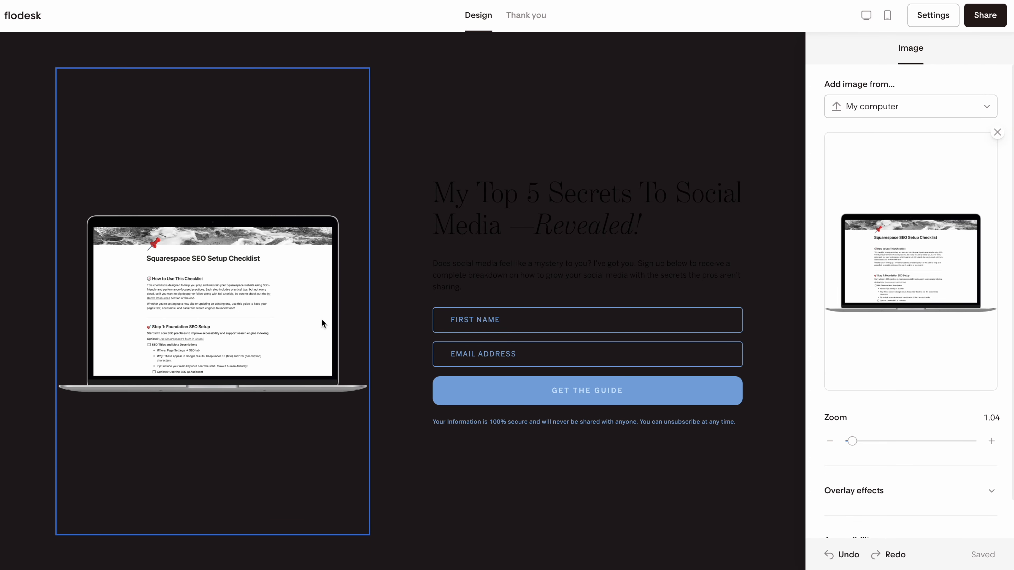
Change the font color of the whole form headline to the brand white #FFFFFF.
left_click(623, 198)
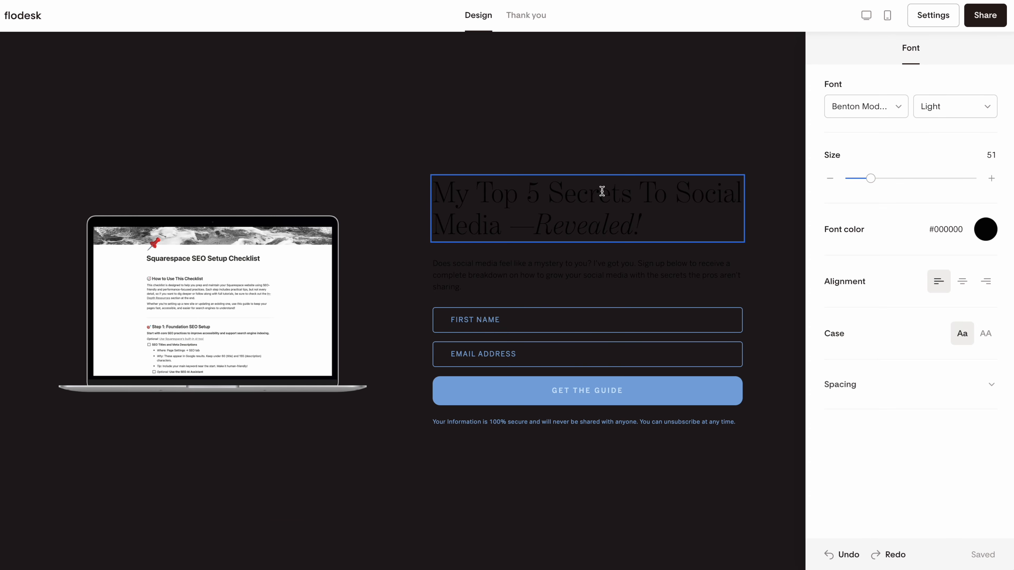
key("ctrl+a")
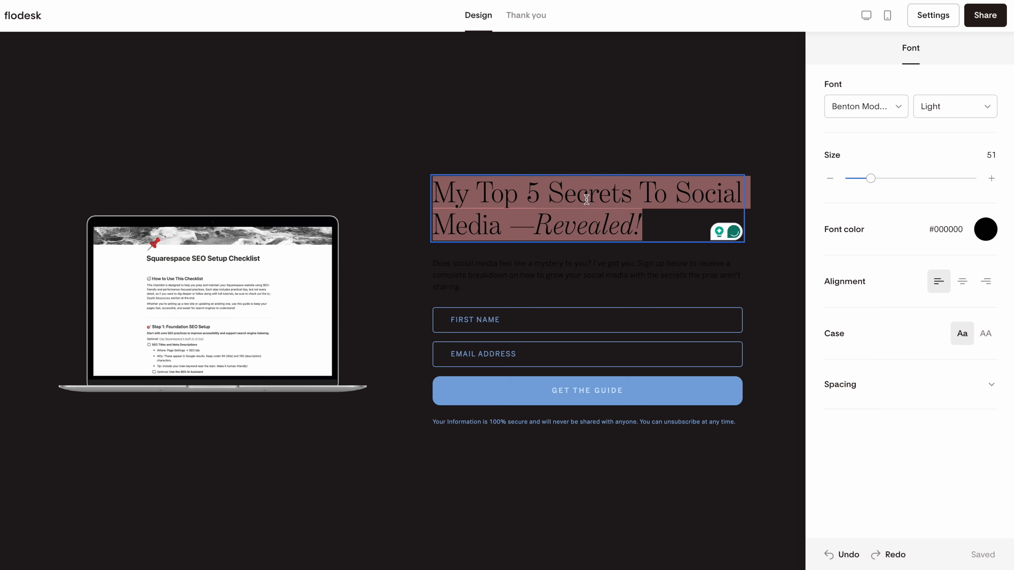
left_click(992, 235)
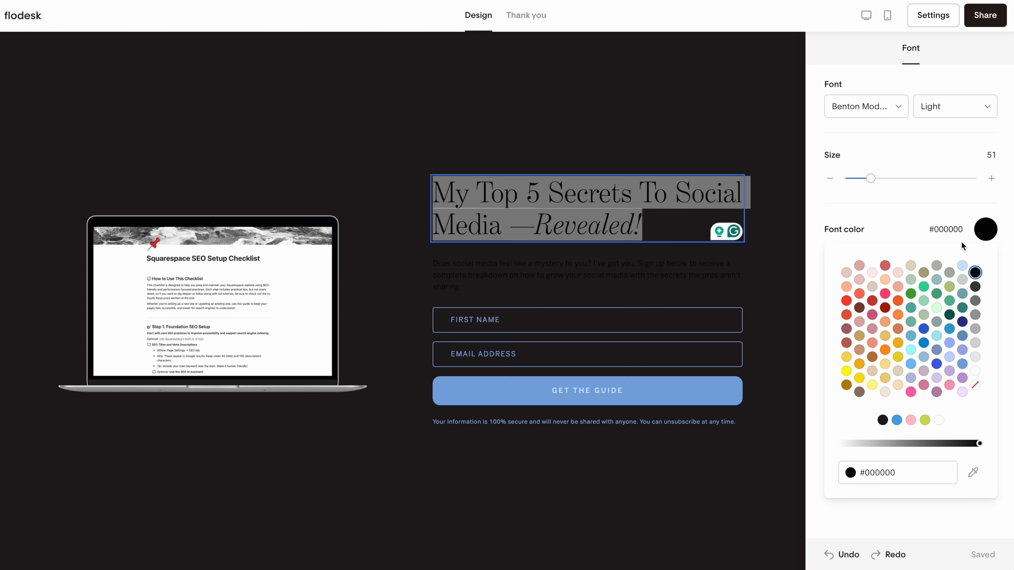
left_click(940, 420)
Change the font color of the description paragraph under the headline to the brand white #FFFFFF.
left_click(603, 268)
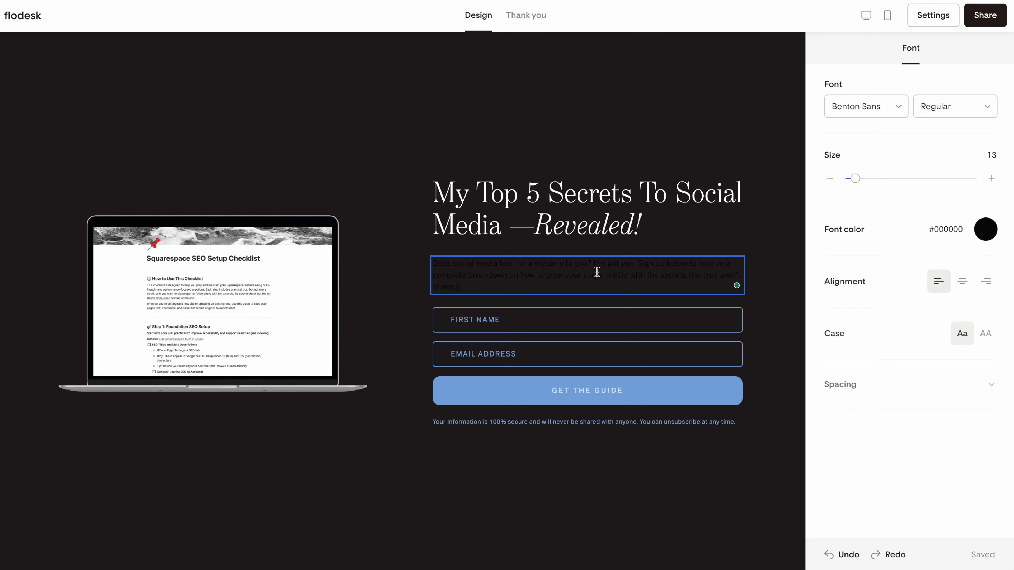
key("ctrl+a")
left_click(986, 231)
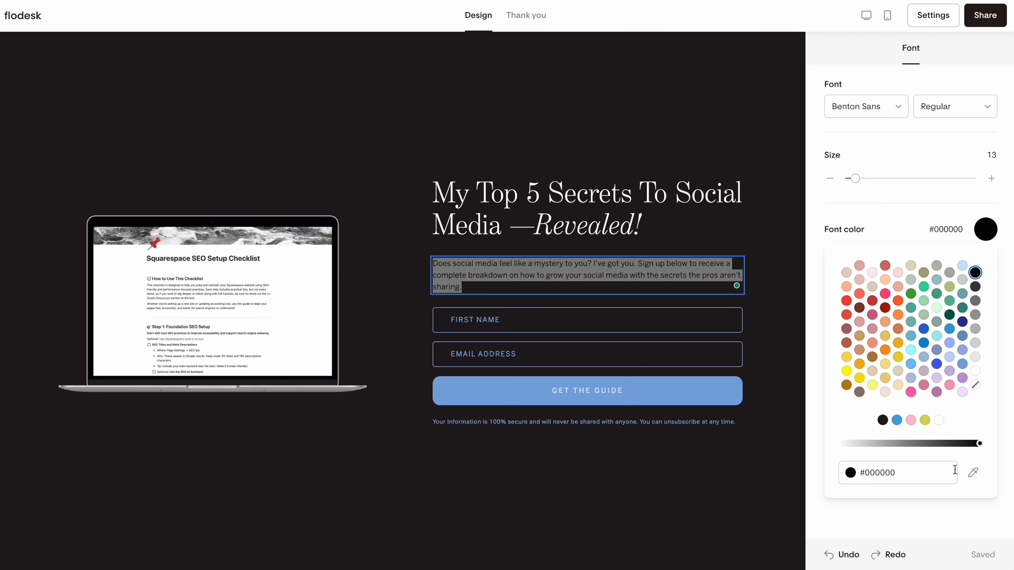
left_click(939, 422)
left_click(839, 512)
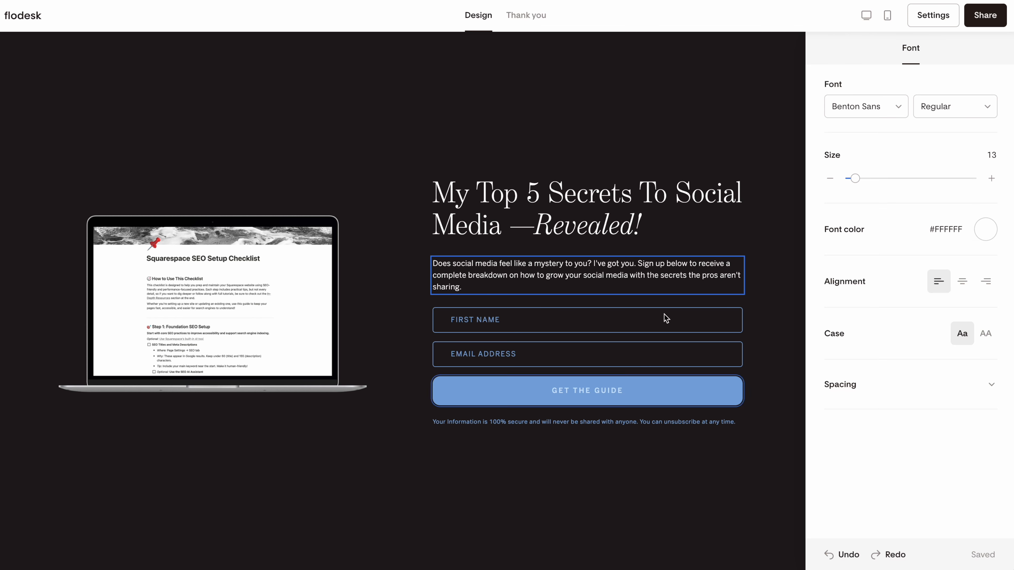
Replace the form's headline text with "Get The Free Guide Squarespace SEO Setup Checklist".
left_click(476, 196)
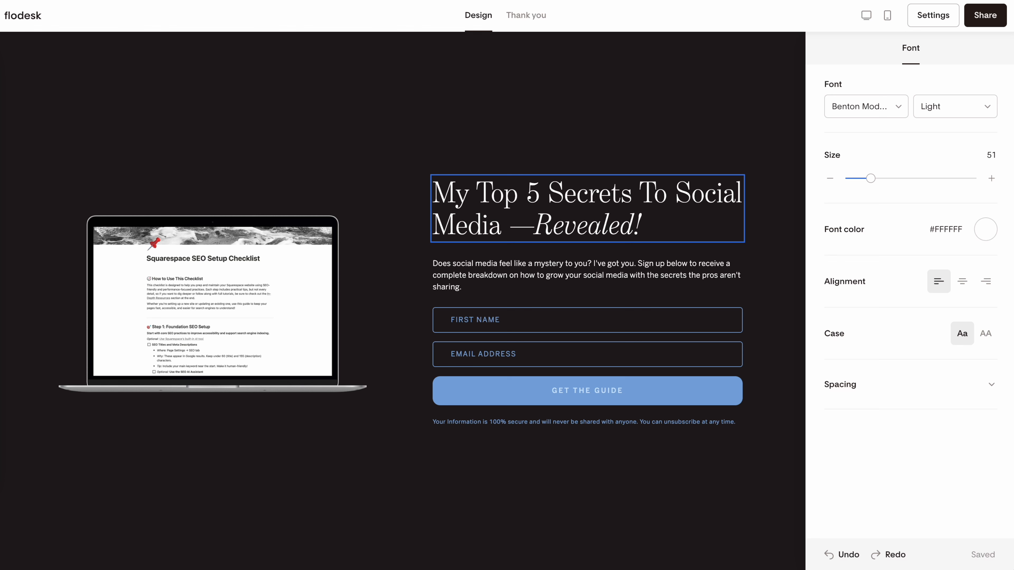
key("ctrl+a")
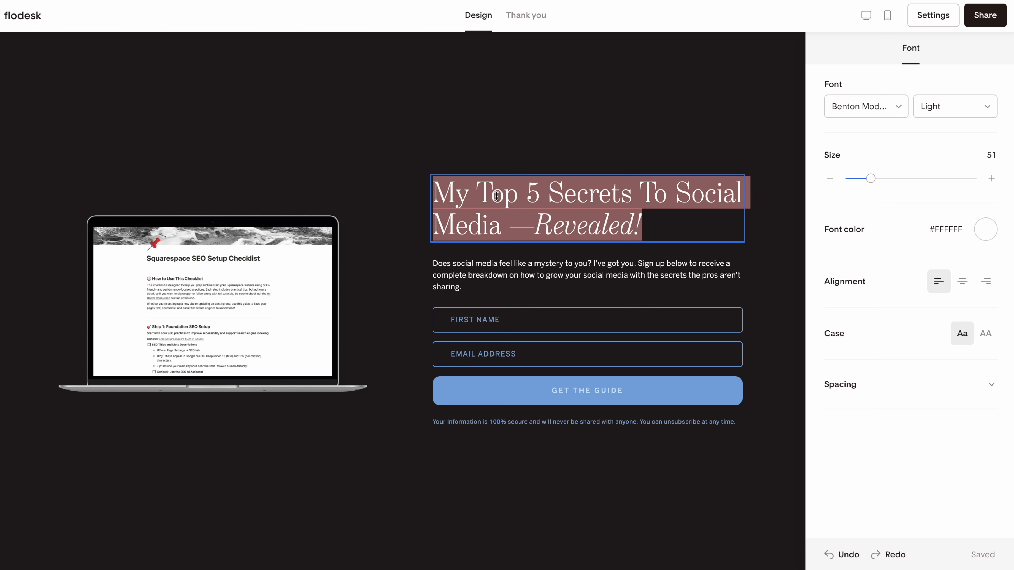
type("Get The Free Guide Squarespace SEO Setup Checklist")
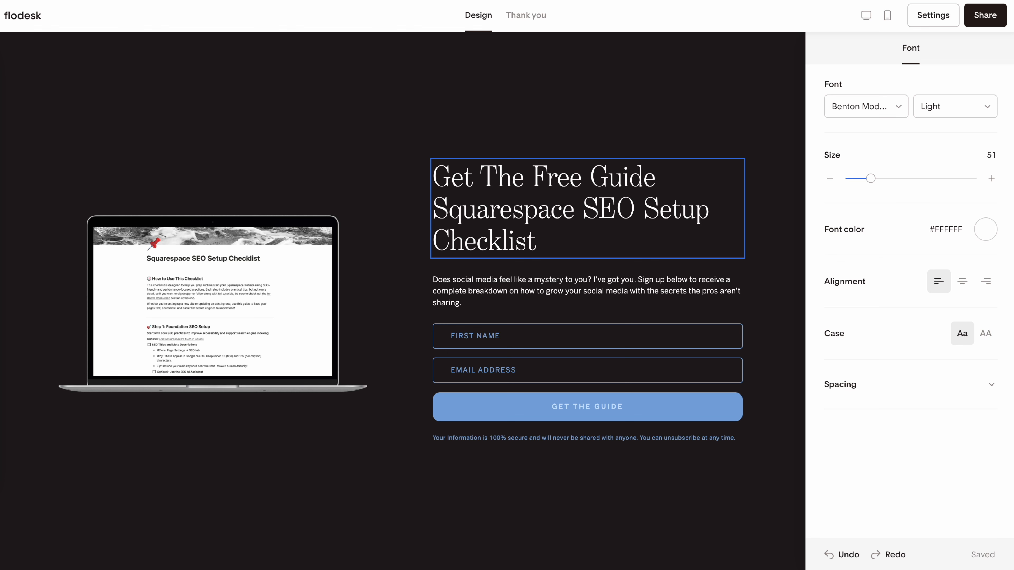
Replace the description with the Notion checklist copy running from "Stay on top of the most important SEO" to "You can unsubscribe at any time.".
left_click(464, 290)
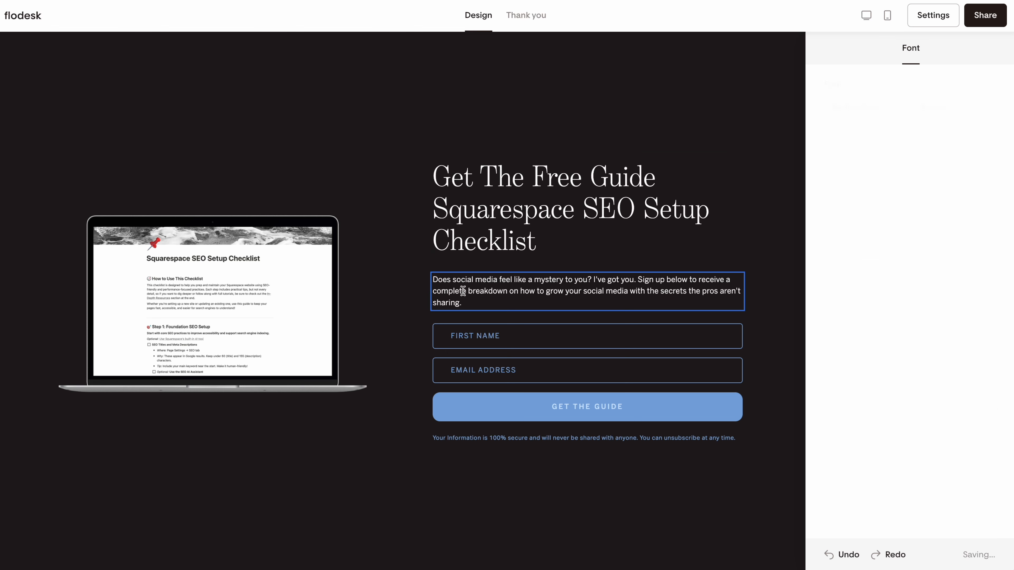
key("ctrl+a")
type("Stay on top of the most important SEO and image optimization tasks with this free, easy-to-use Notion checklist. It’s the essential setup and maintenance guide every Squarespace site needs, organized, actionable, and ready to duplicate. You can unsubscribe at any time.")
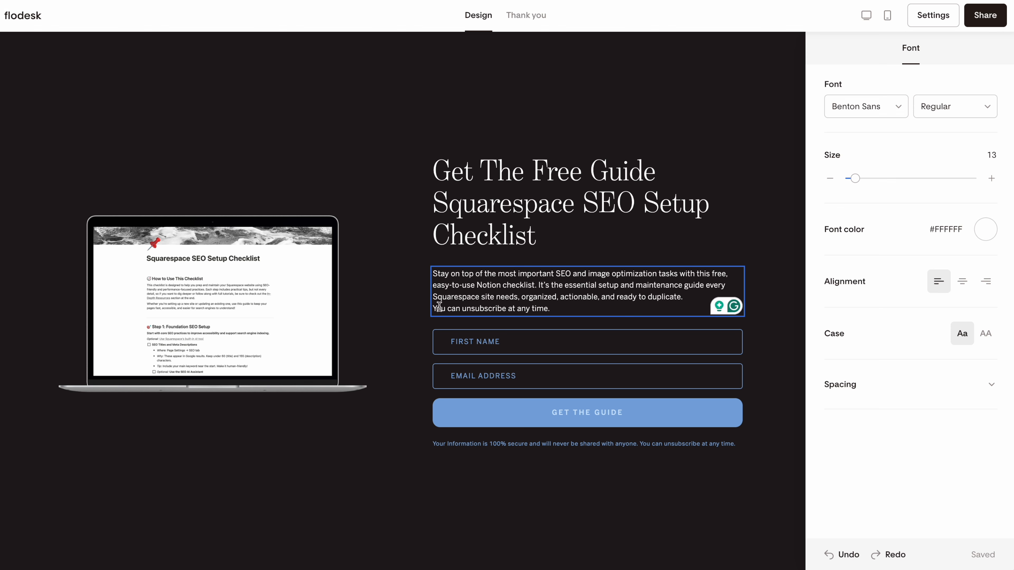
left_click(488, 174)
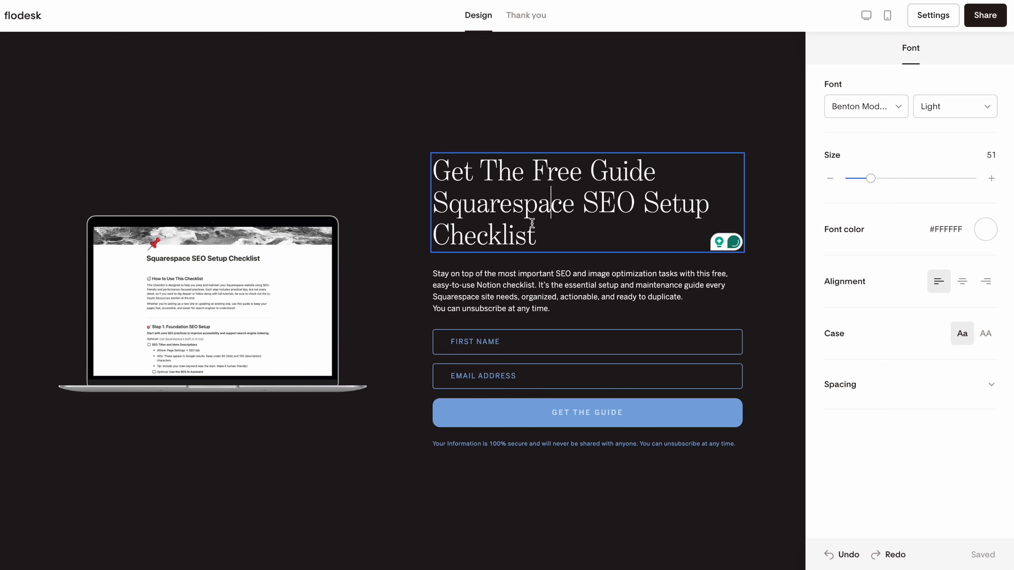
left_click(527, 276)
left_click(528, 249)
left_click(515, 295)
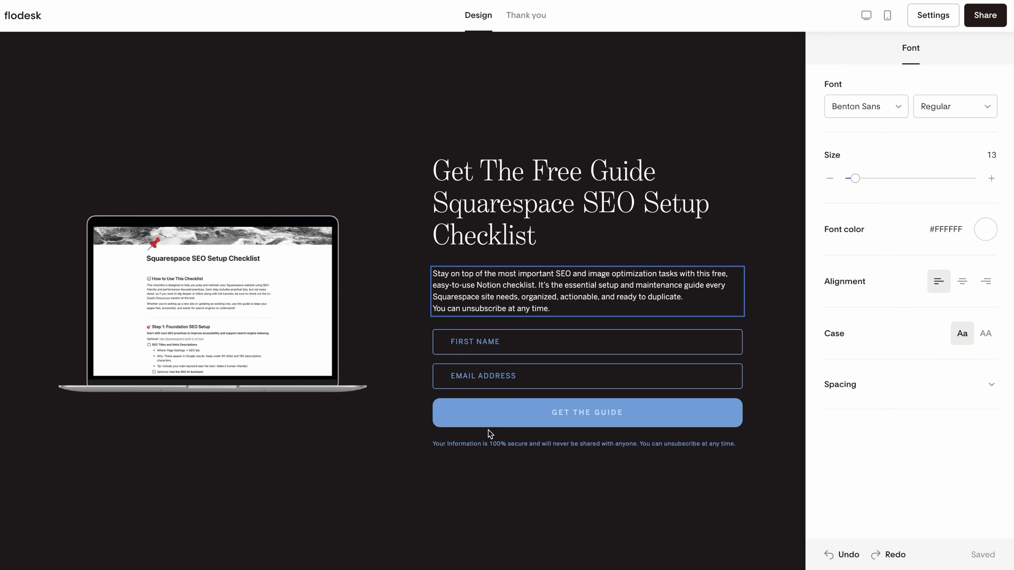
double_click(494, 443)
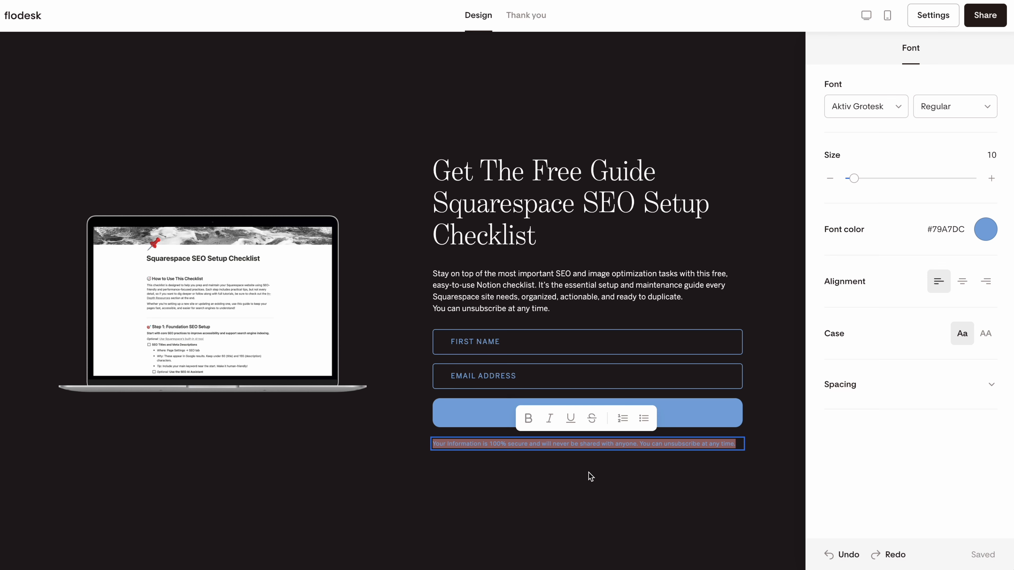
key("BackSpace")
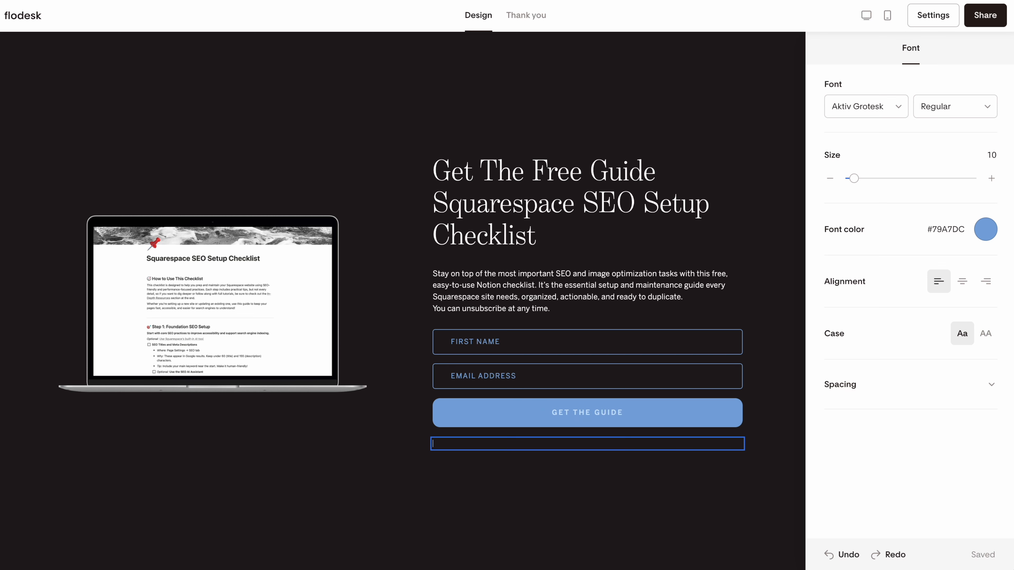
left_click(558, 514)
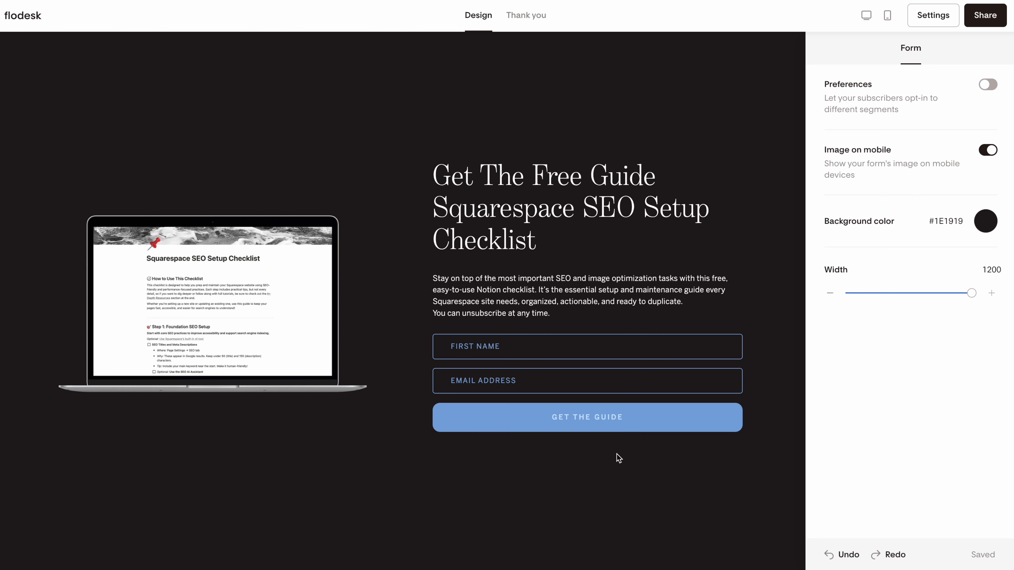
left_click(841, 556)
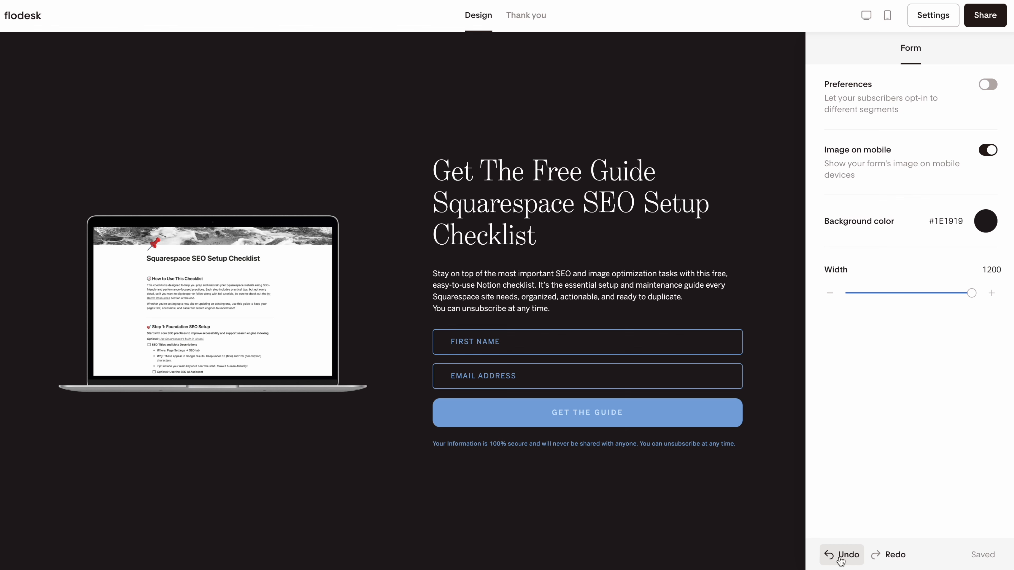
Delete the small privacy note ("Your Information is 100% secure...") below the Get the Guide button.
left_click(630, 443)
key("BackSpace")
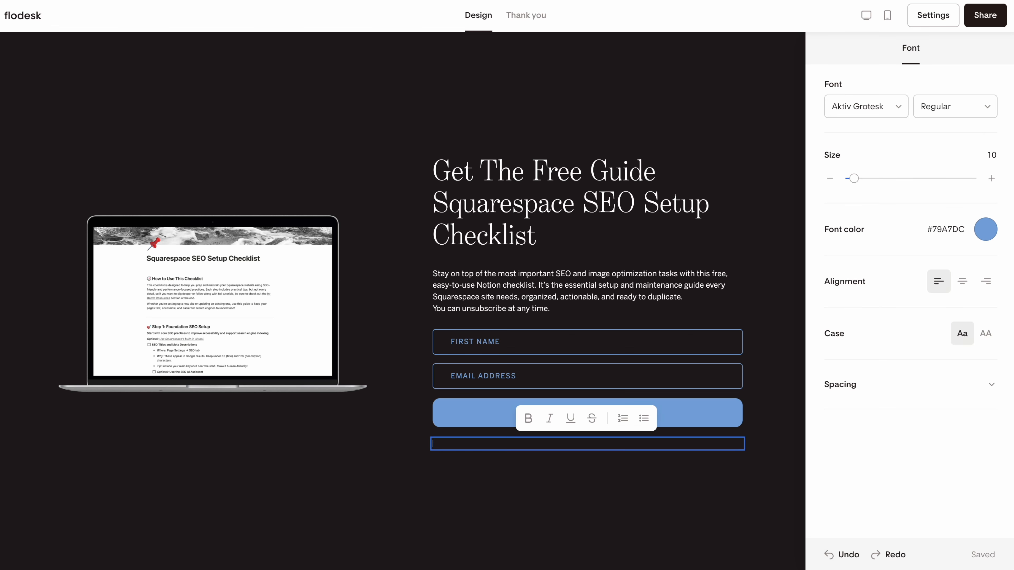
left_click(608, 506)
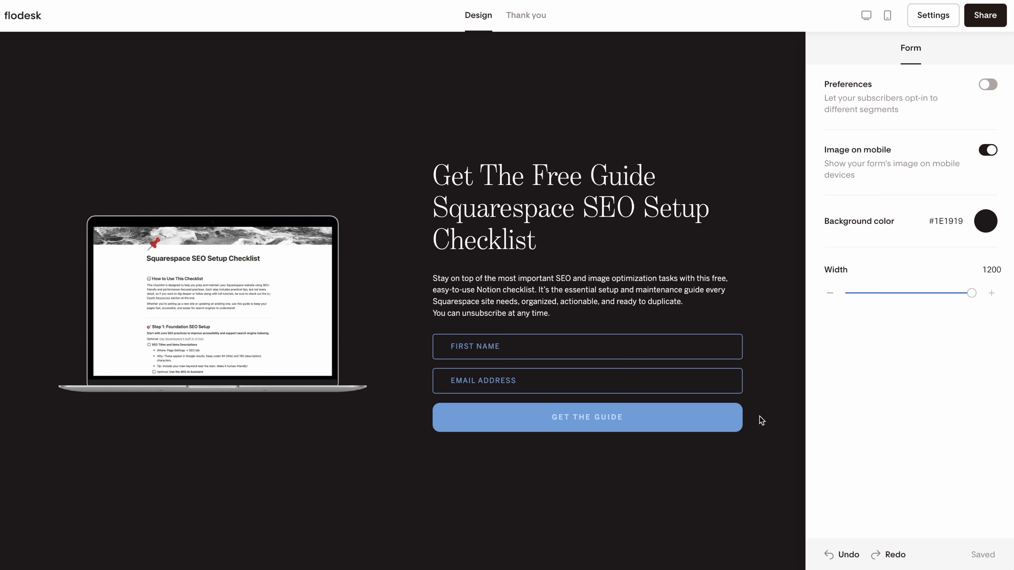
Center the entire form headline and switch its case to all uppercase.
left_click(524, 176)
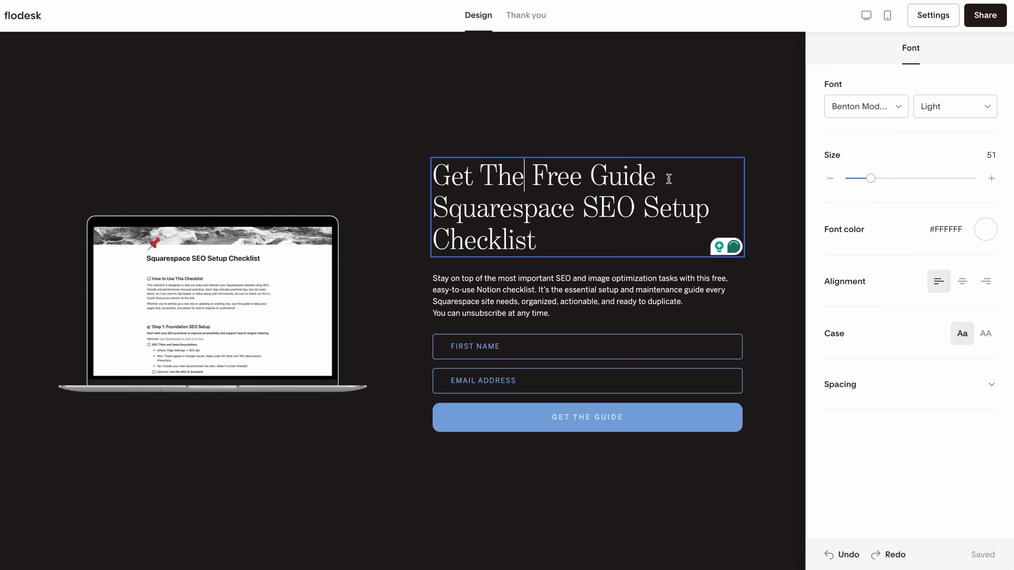
left_click_drag(670, 176, 432, 175)
left_click(549, 247)
left_click_drag(550, 247, 419, 163)
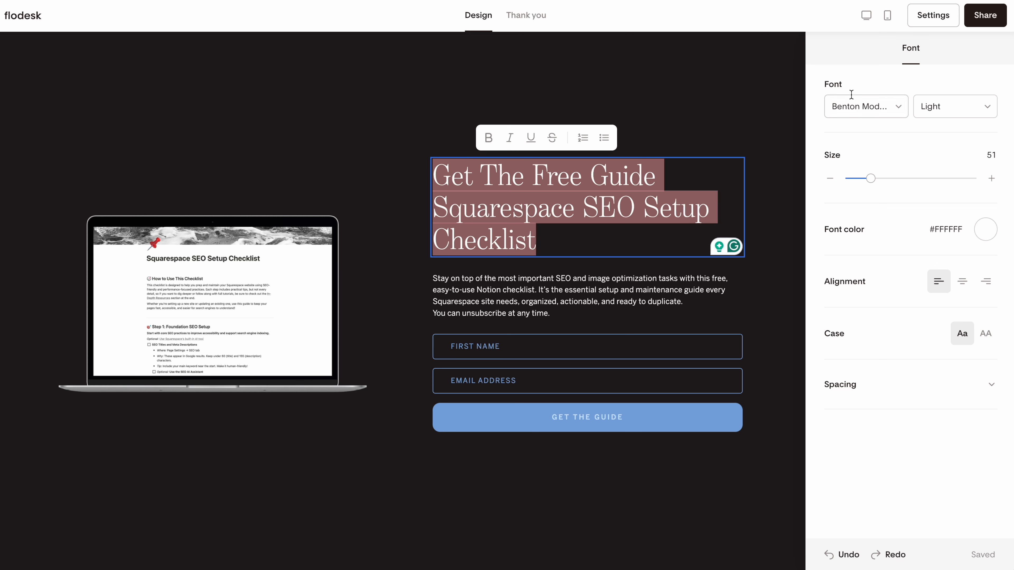
left_click(966, 292)
left_click(984, 335)
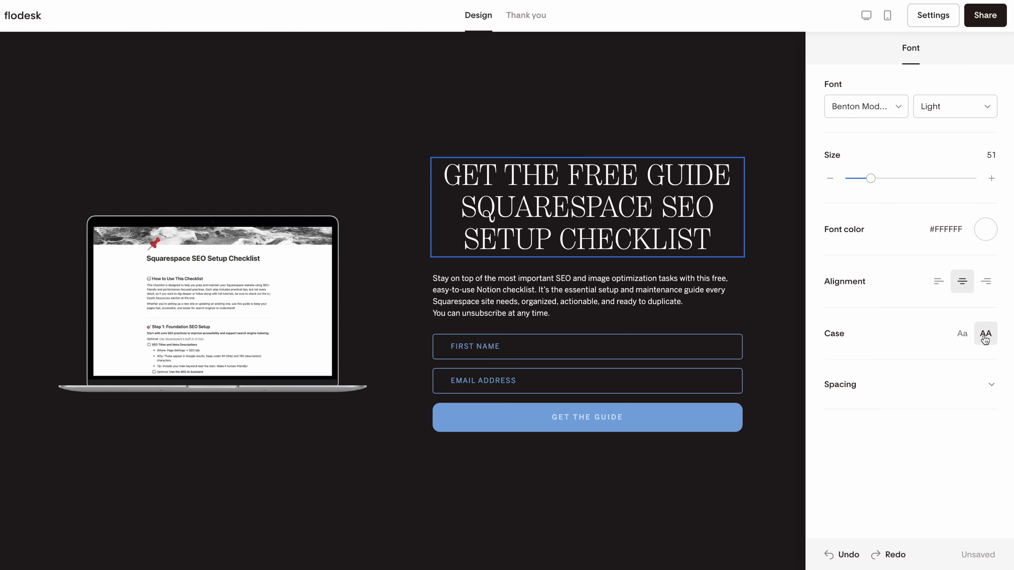
Split the headline after "Get the free guide", leaving an empty line before "Squarespace SEO Setup Checklist".
left_click(529, 182)
left_click(457, 202)
key("BackSpace")
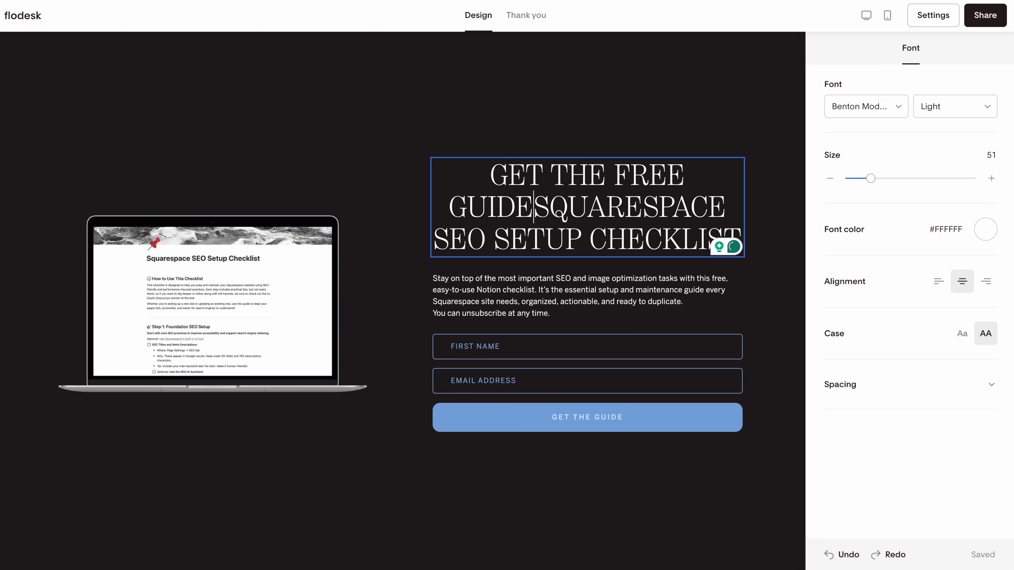
key("Return")
key("Return")
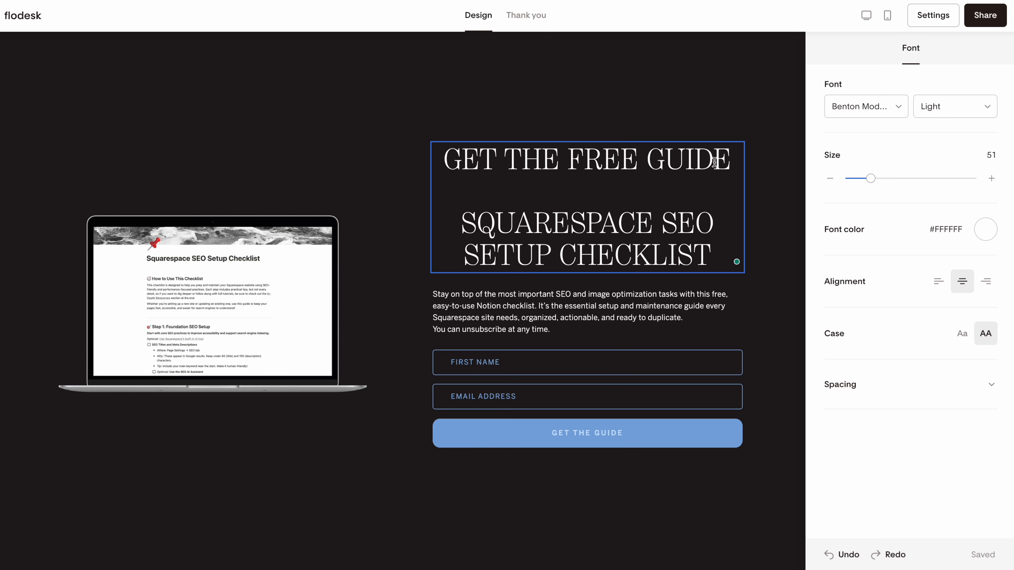
Set the "Get the free guide" line of the headline to the Consolas font at size 14.
left_click_drag(729, 163, 638, 38)
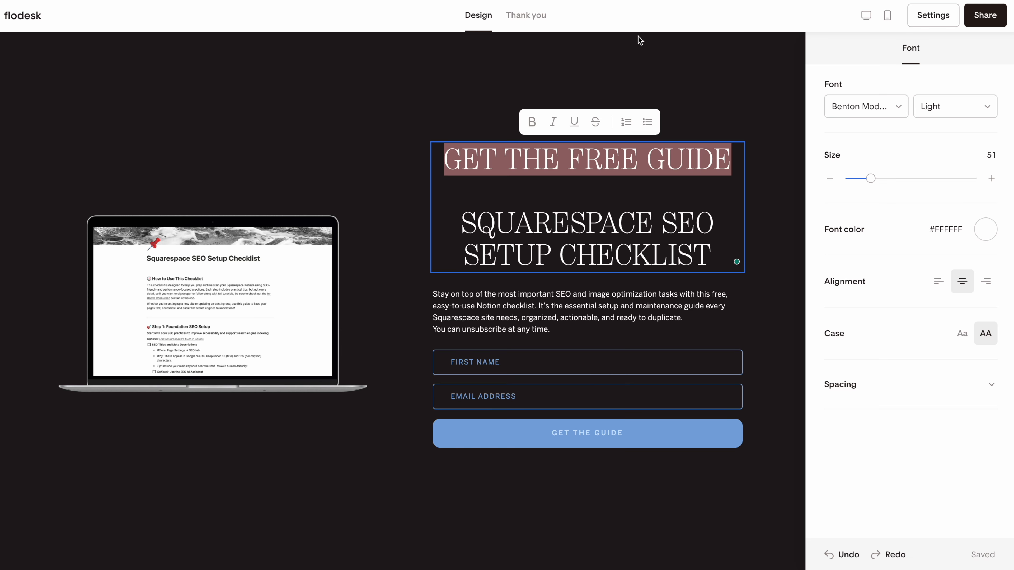
left_click(889, 113)
scroll(885, 222, "down", 5)
left_click(869, 266)
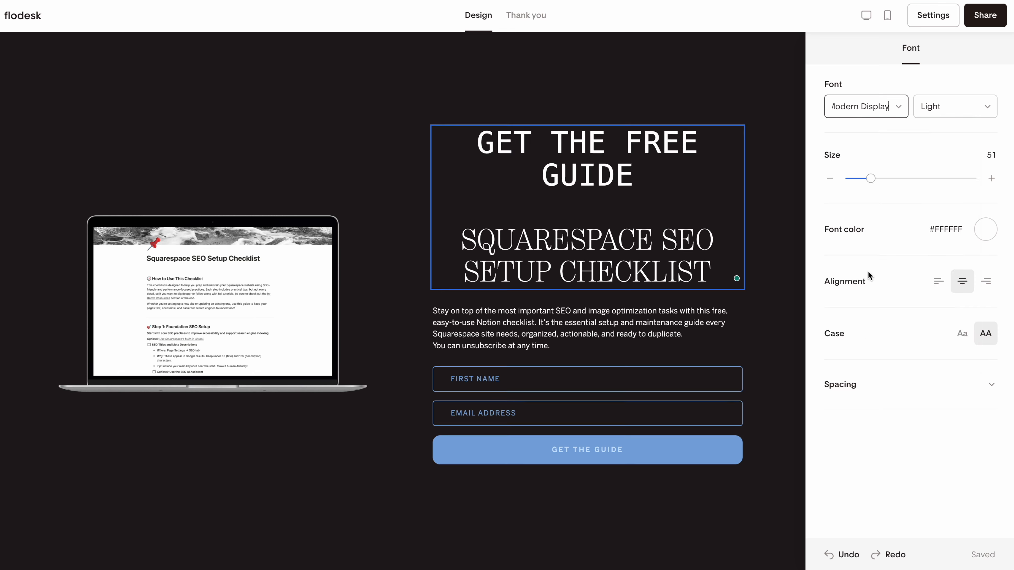
double_click(991, 155)
type("14")
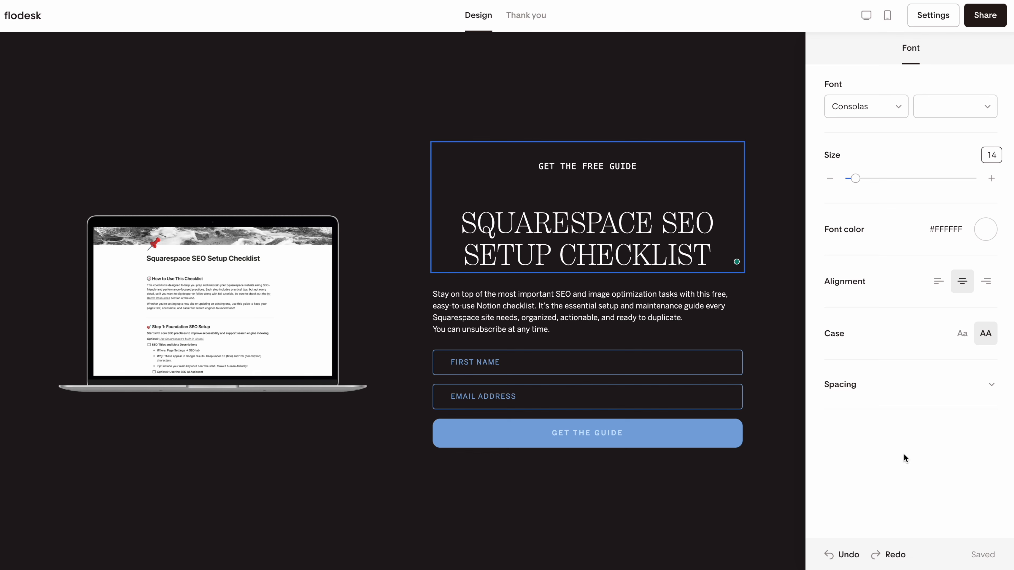
Set the spacing of the "Get the free guide" line to line height 1 and letter spacing 0.
left_click(980, 389)
scroll(927, 377, "down", 1)
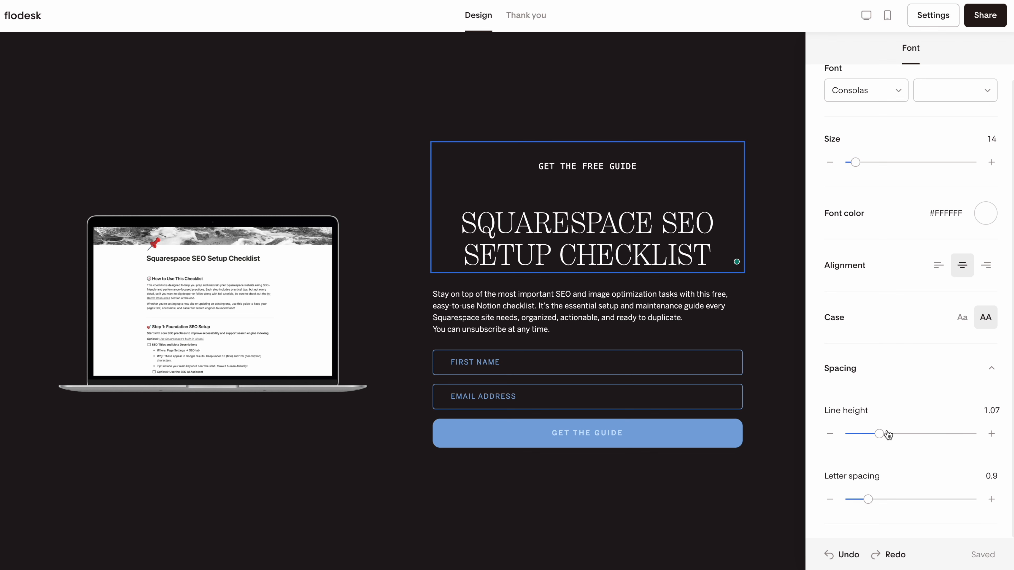
left_click(999, 410)
type("1")
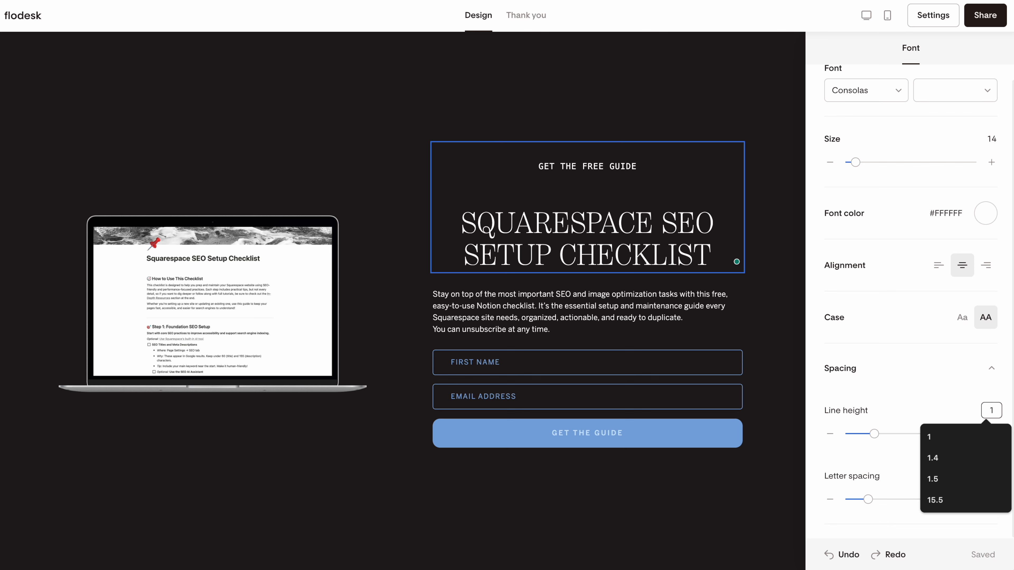
left_click(899, 385)
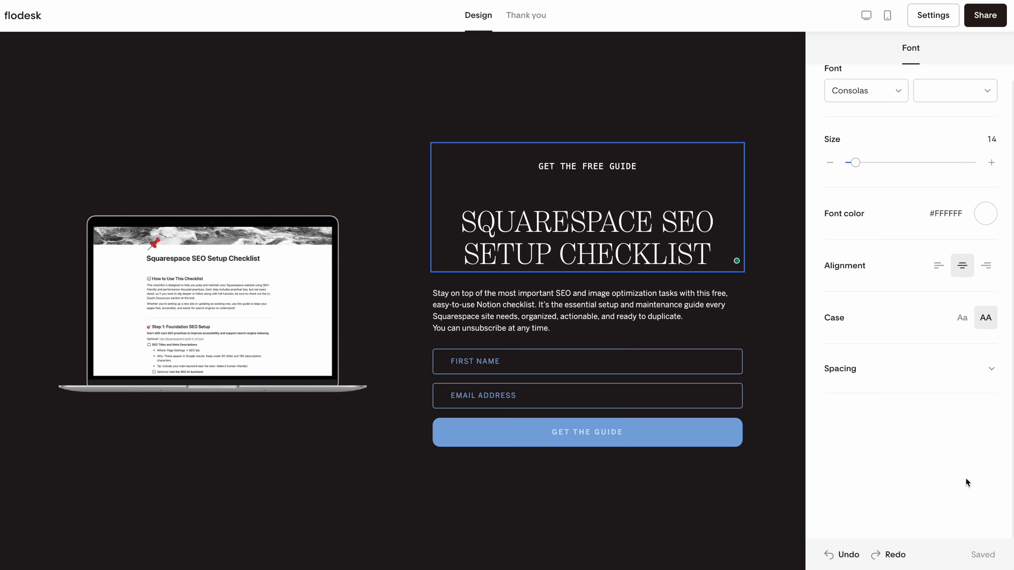
left_click(970, 367)
left_click(993, 475)
left_click(994, 476)
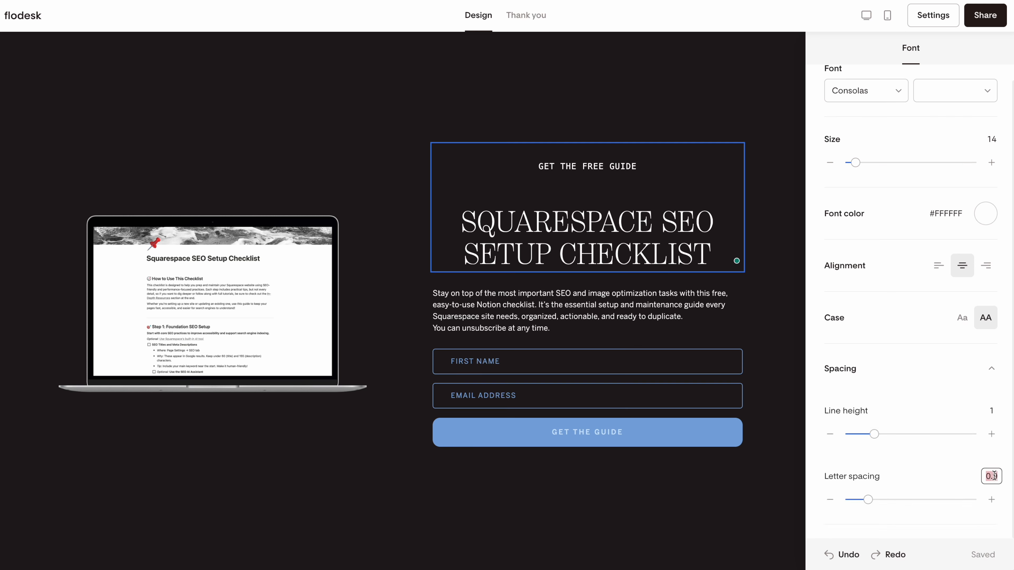
type("0")
left_click(949, 365)
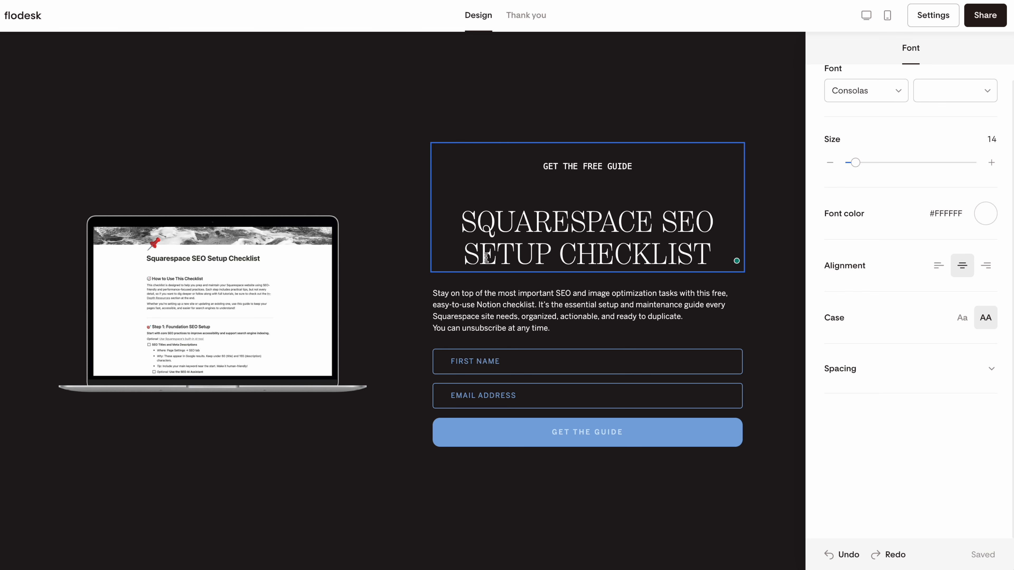
Set the "Squarespace SEO Setup Checklist" title to Helvetica Bold at size 42.
left_click(452, 226)
left_click_drag(453, 226, 713, 256)
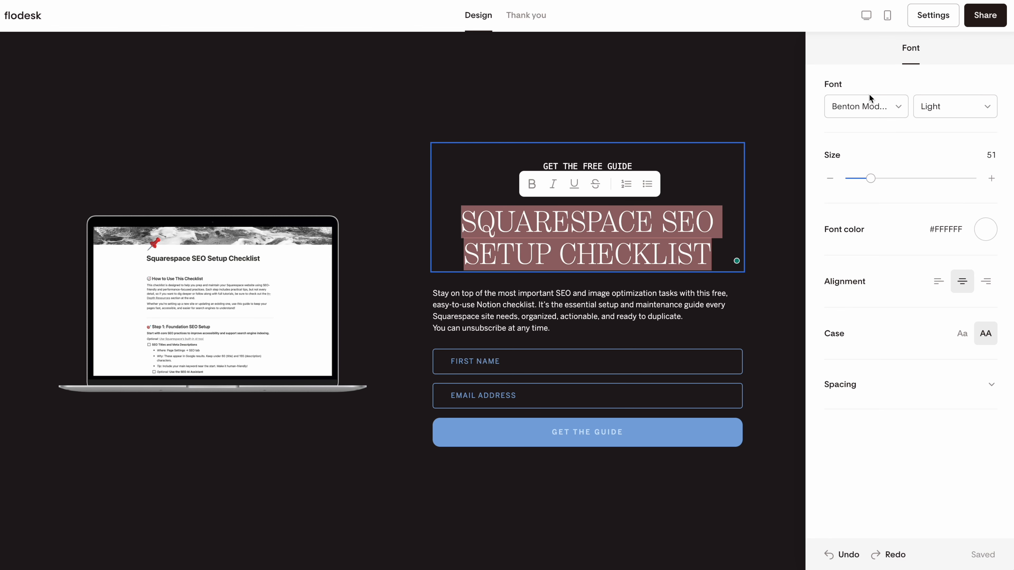
left_click(867, 105)
scroll(863, 155, "up", 5)
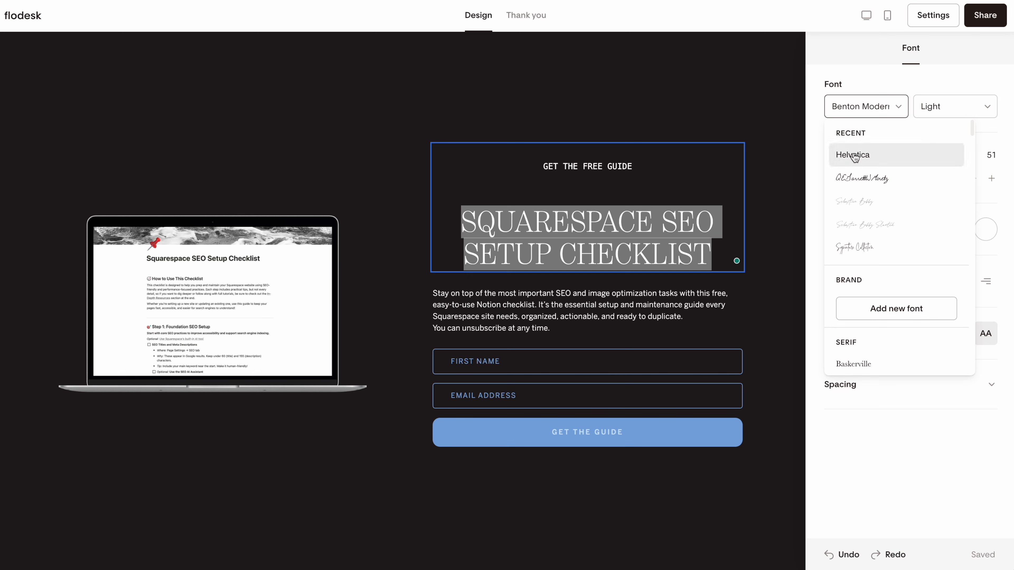
left_click(858, 153)
left_click(951, 111)
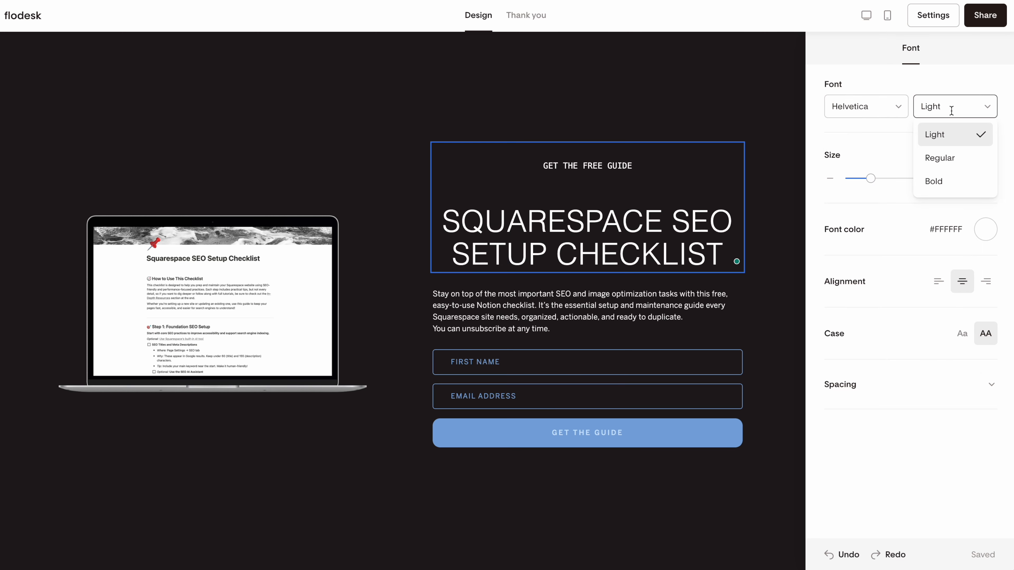
left_click(936, 181)
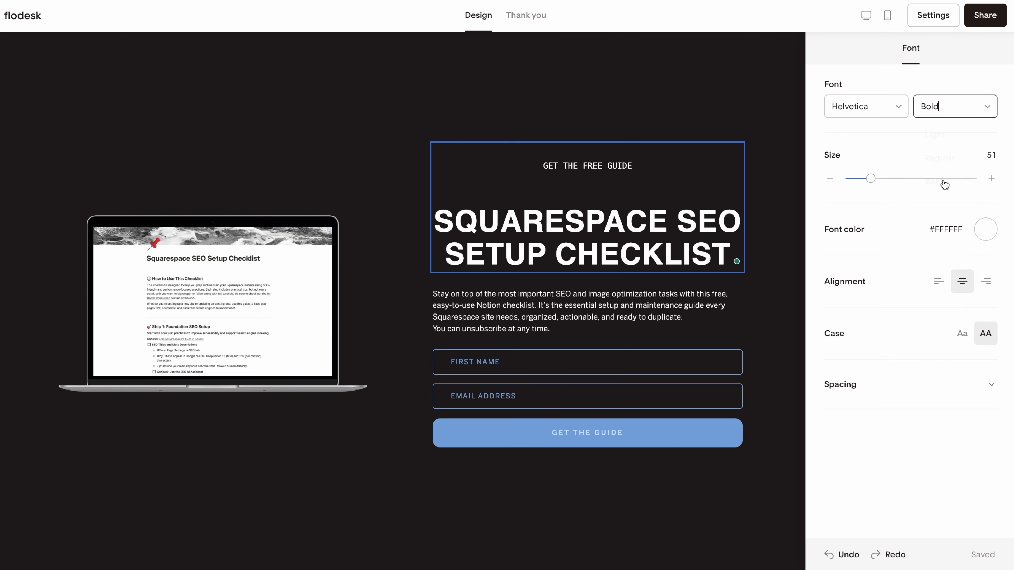
left_click(991, 155)
type("42")
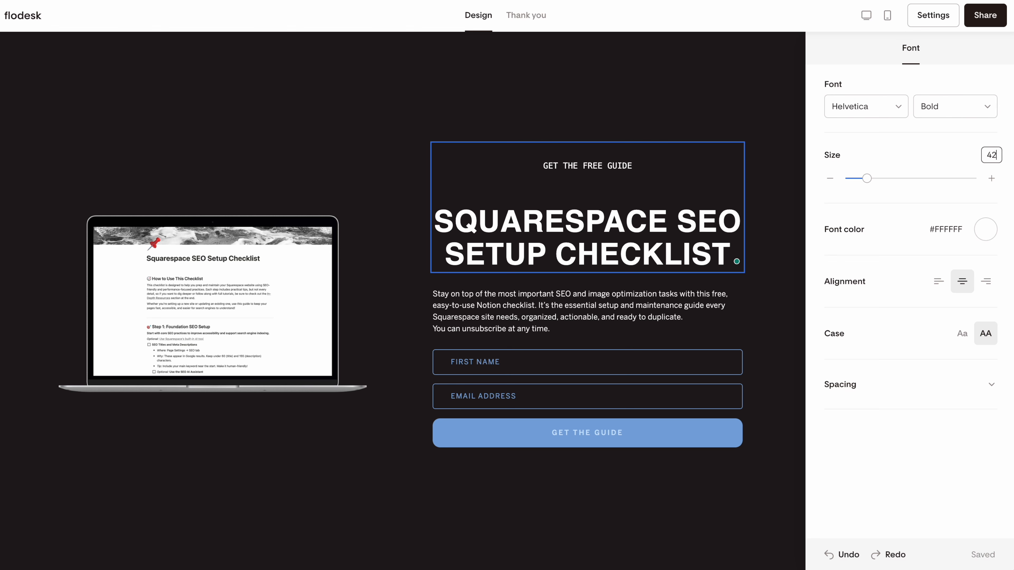
Set the "Squarespace SEO Setup Checklist" title's line height to 0.9 and its letter spacing to 0.
left_click(974, 385)
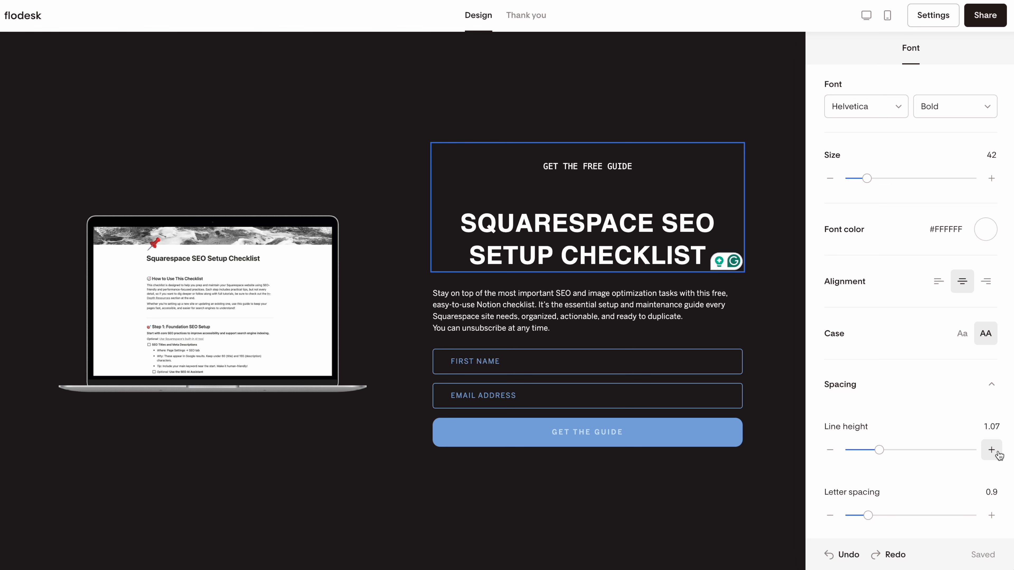
left_click(996, 427)
type("0.9")
left_click(993, 489)
type("0")
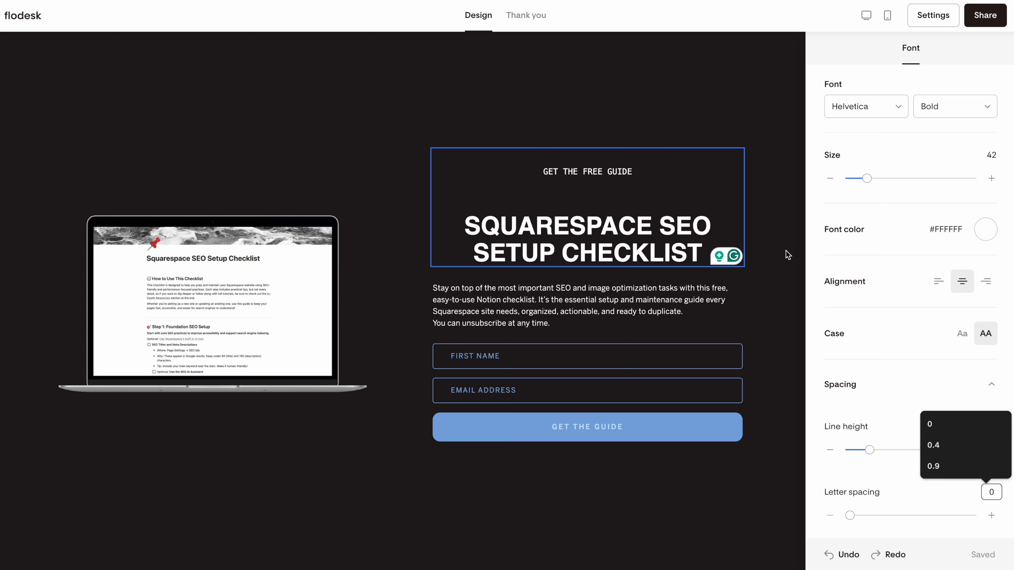
Insert an empty line before "You can unsubscribe at any time." and center the whole description paragraph.
left_click(491, 287)
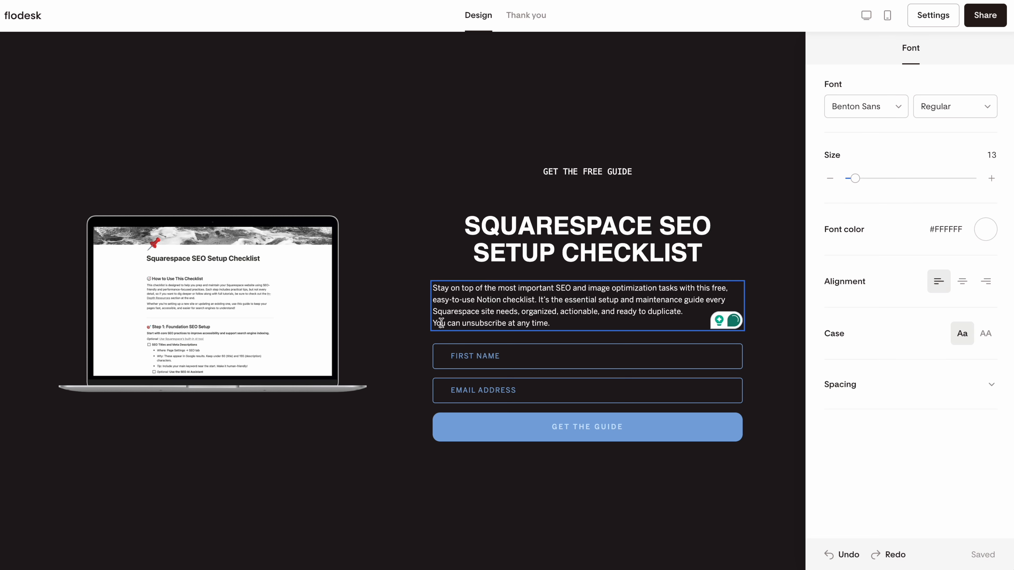
key("Return")
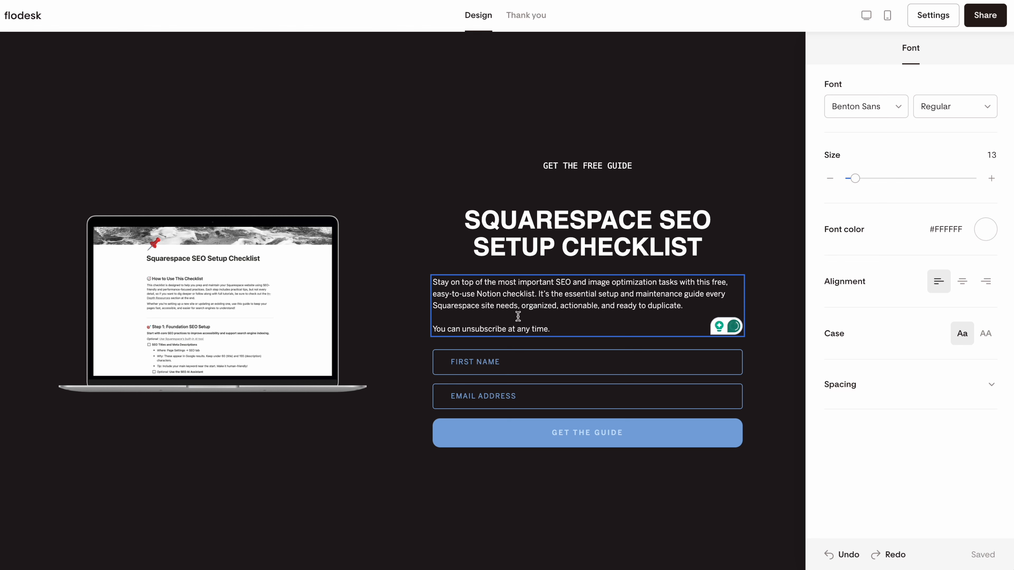
left_click_drag(554, 328, 425, 279)
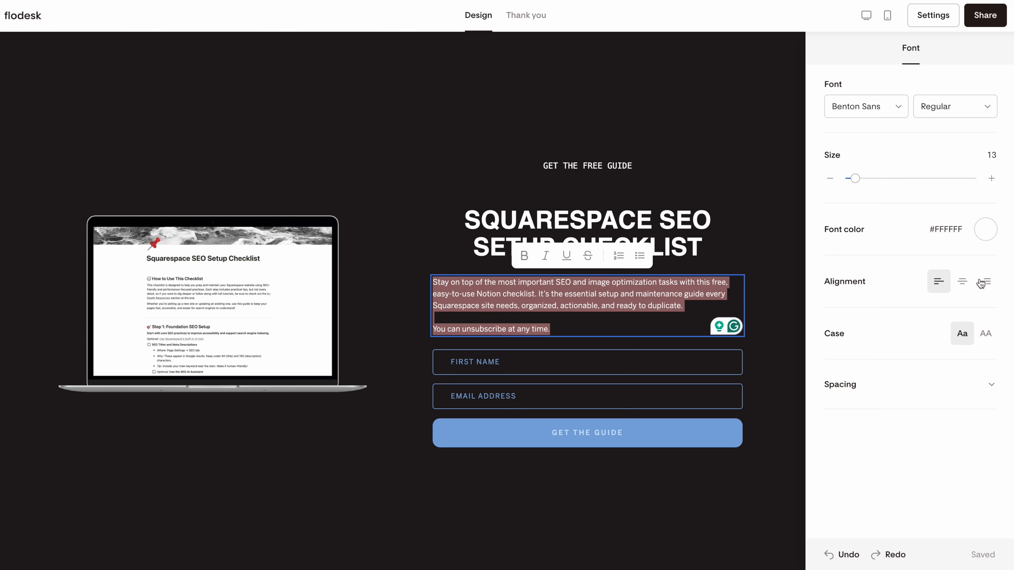
left_click(964, 282)
Set the description paragraph below the title to the Helvetica font at size 14.
left_click(896, 107)
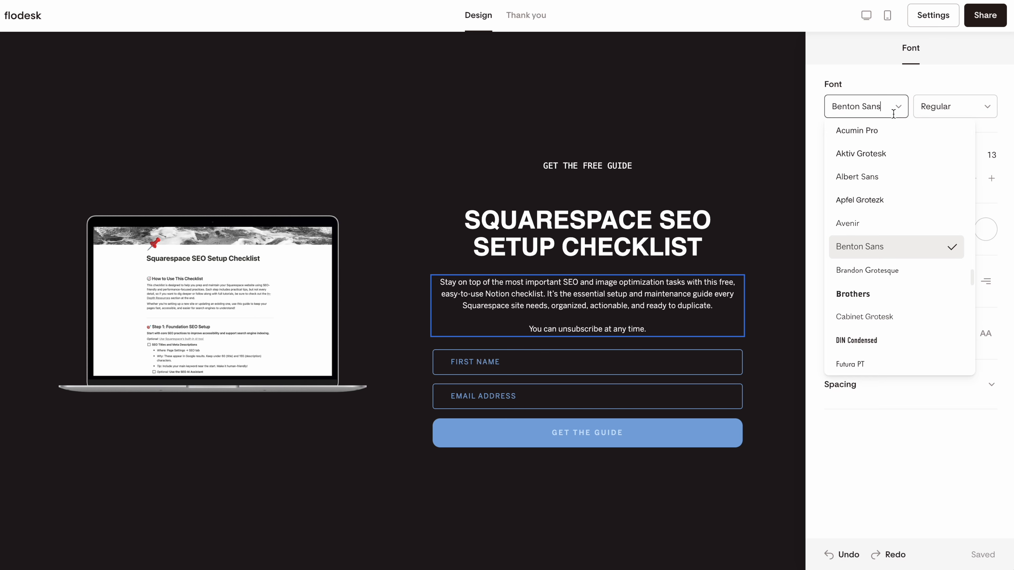
scroll(886, 152, "up", 5)
left_click(885, 154)
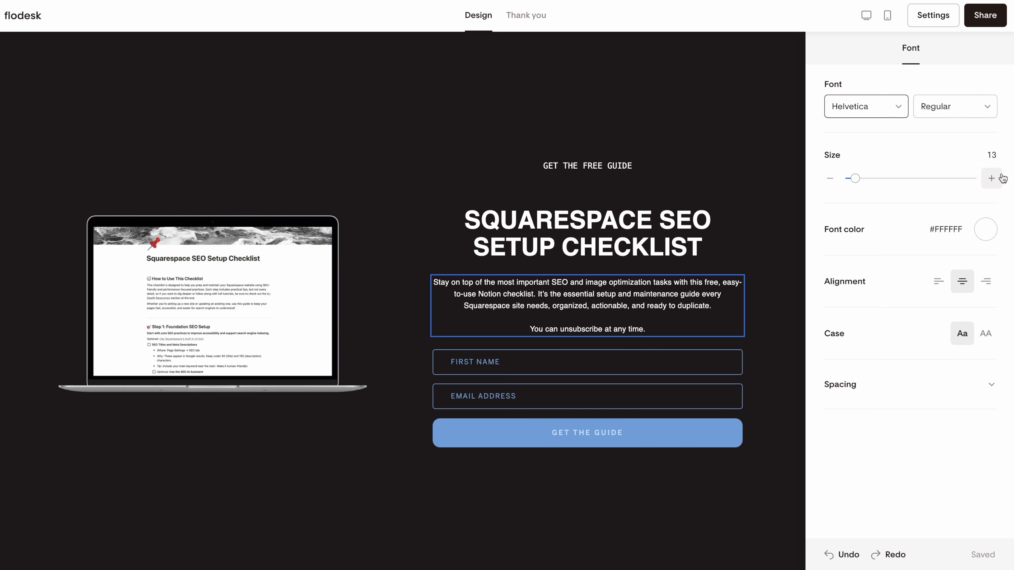
left_click(993, 179)
Set the description paragraph's line height to 1.4 and its letter spacing to 0.
left_click(990, 384)
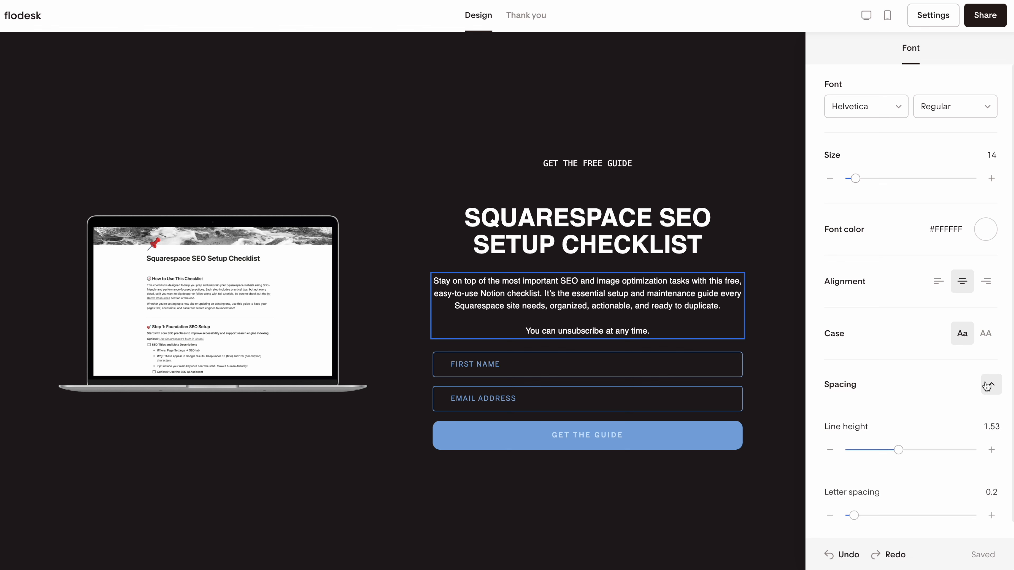
double_click(987, 427)
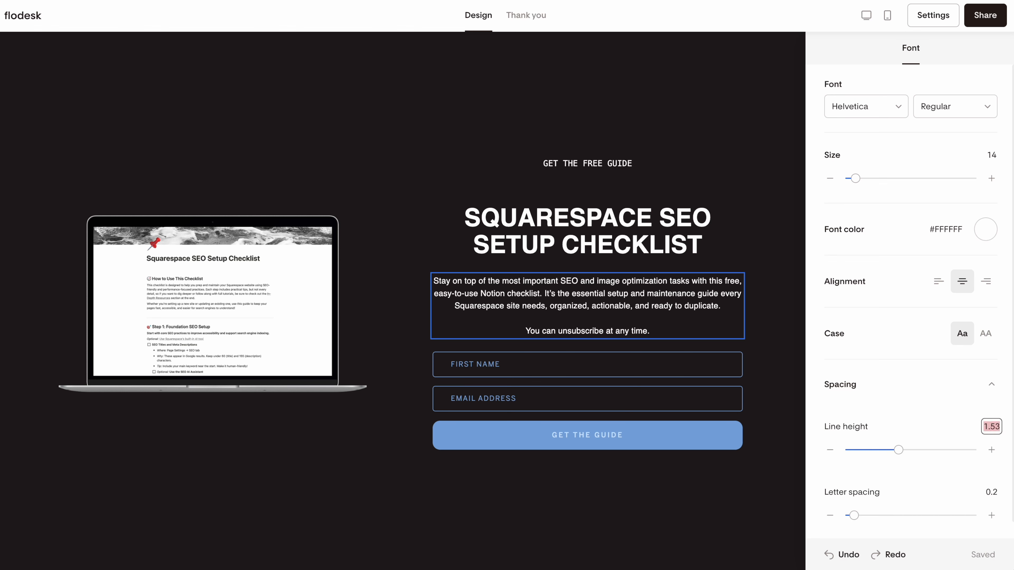
type("1.4")
double_click(994, 493)
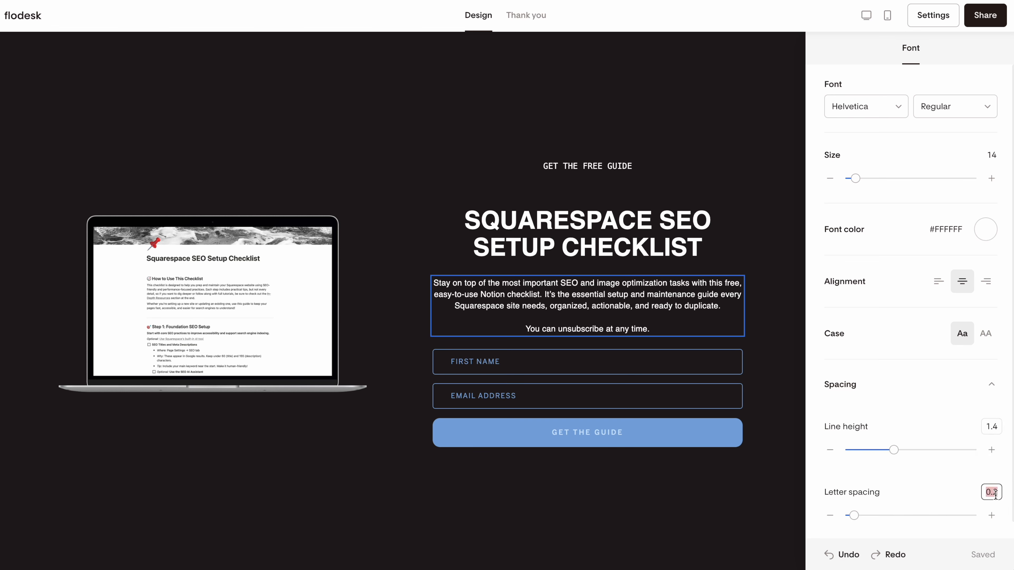
type("0")
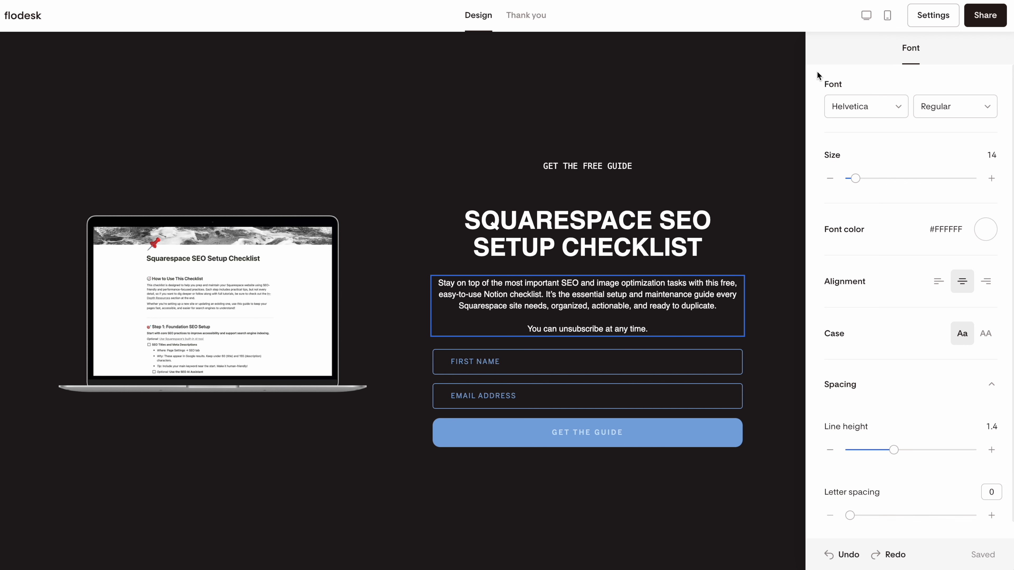
Compare the font settings of the "Get the free guide" line, the checklist title and the description paragraph.
left_click(510, 230)
left_click(518, 187)
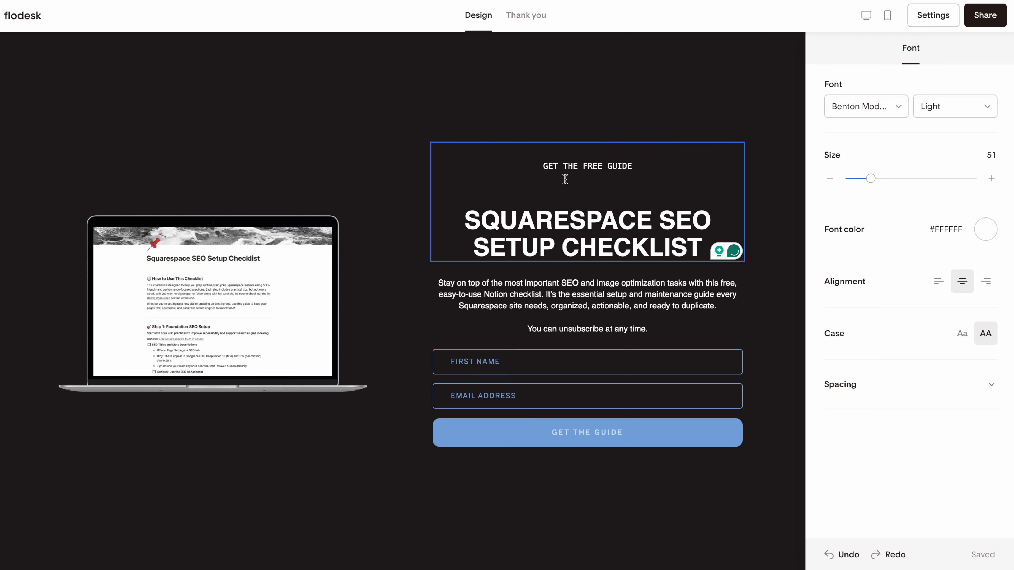
left_click(560, 165)
left_click(540, 221)
left_click(553, 174)
left_click(543, 162)
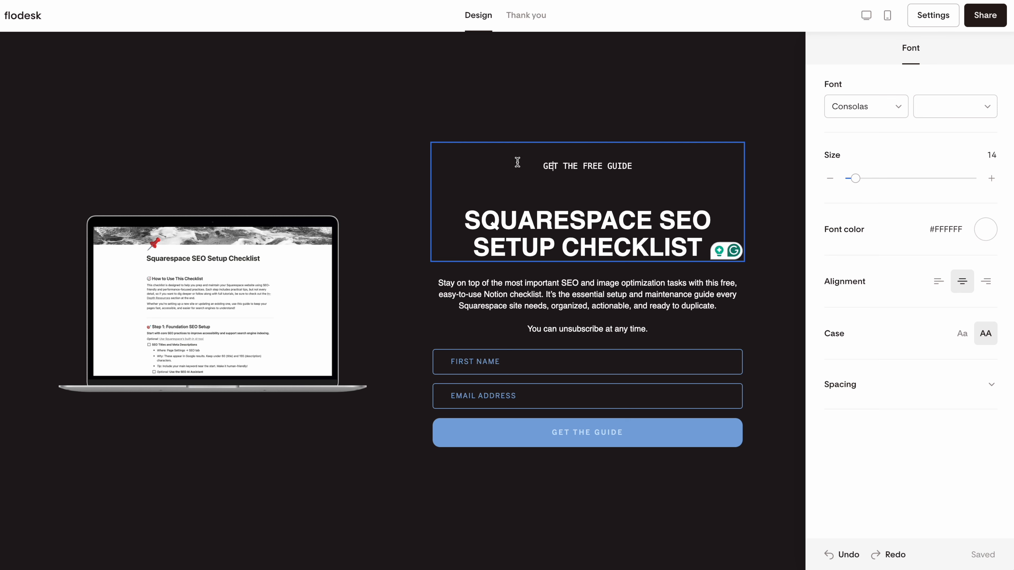
left_click_drag(541, 162, 690, 169)
left_click(635, 211)
left_click(450, 211)
left_click_drag(450, 210, 744, 255)
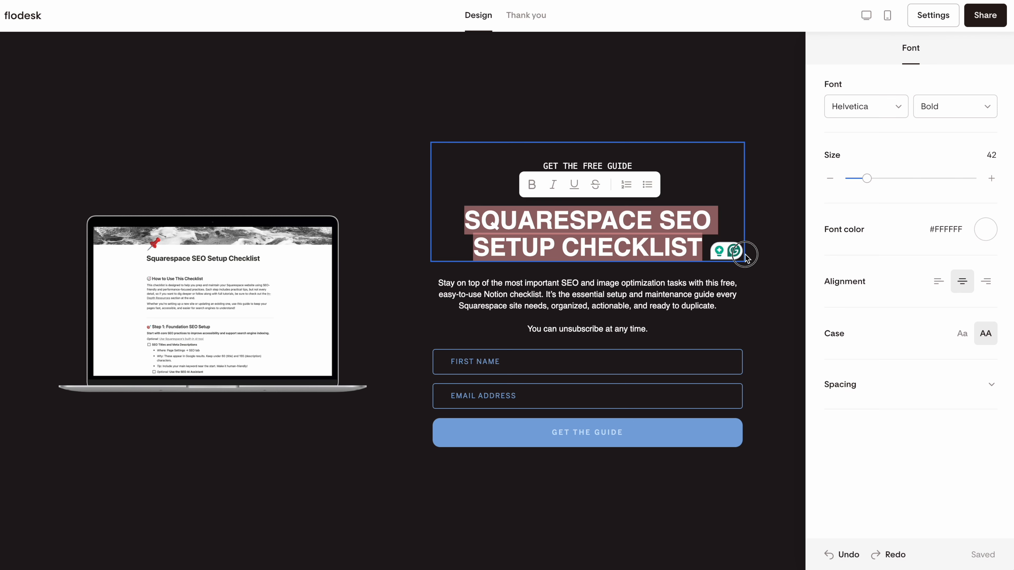
left_click(591, 217)
left_click_drag(542, 171, 647, 168)
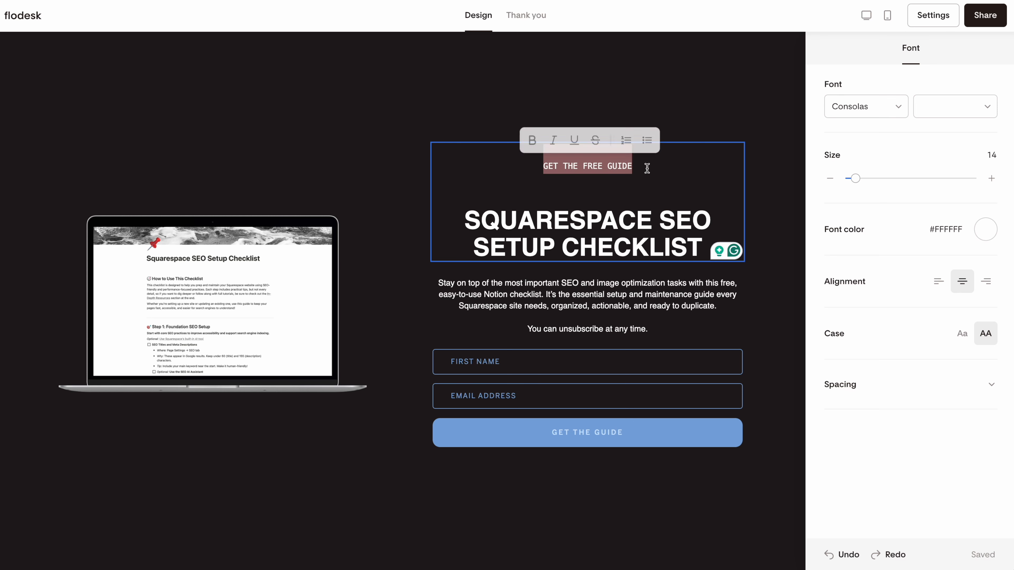
left_click_drag(544, 168, 638, 168)
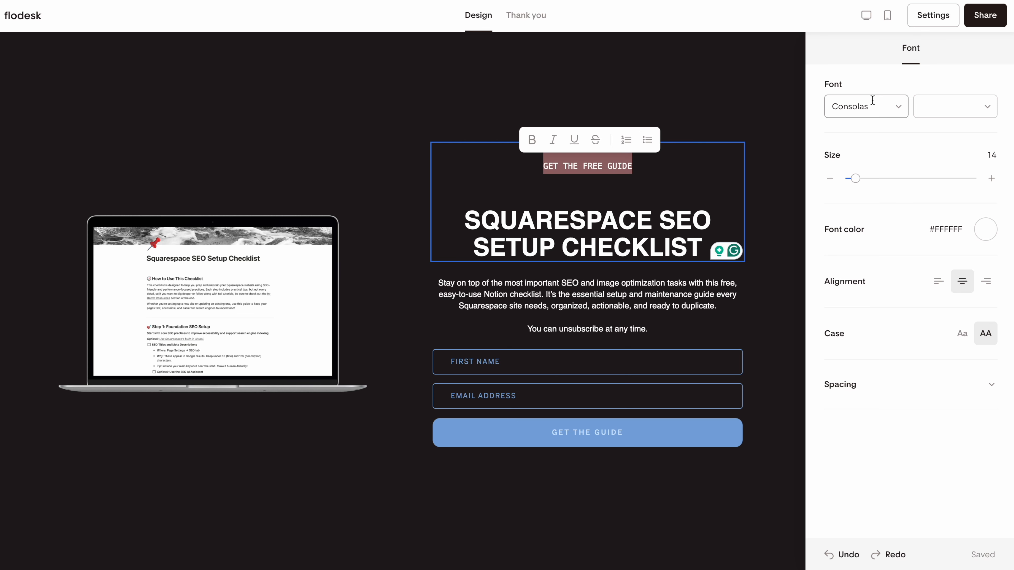
left_click(556, 197)
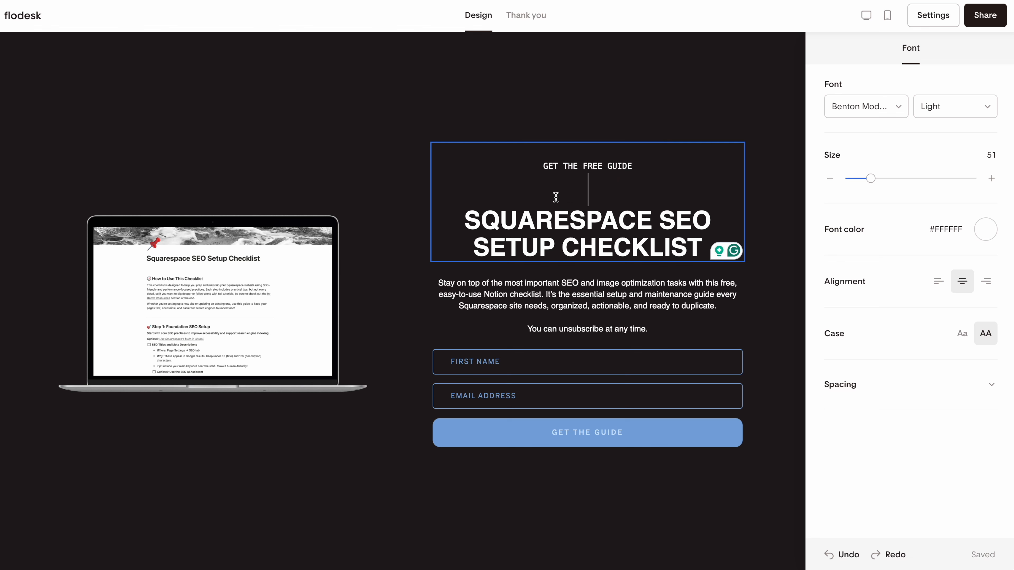
left_click_drag(534, 167, 602, 239)
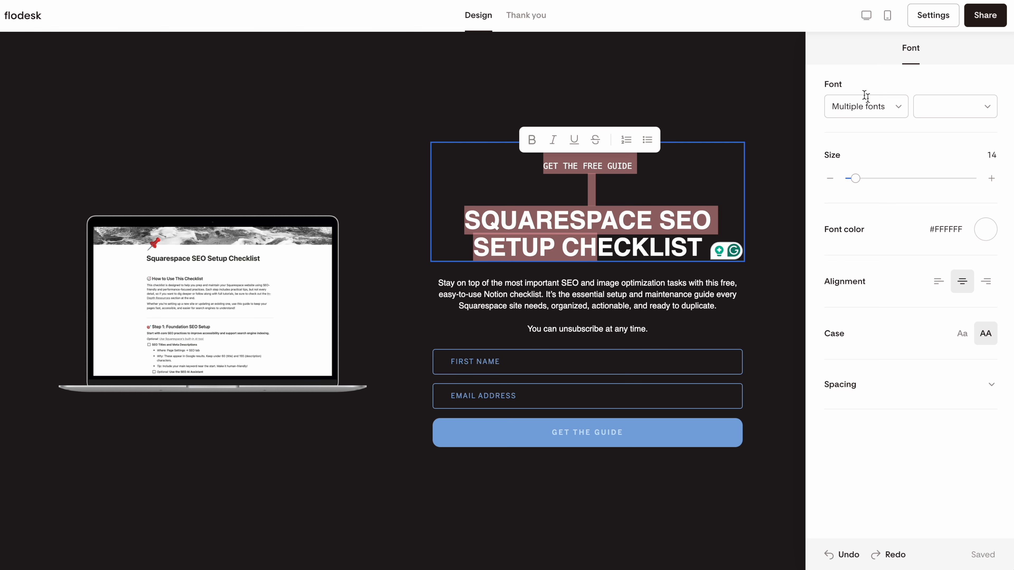
left_click(485, 212)
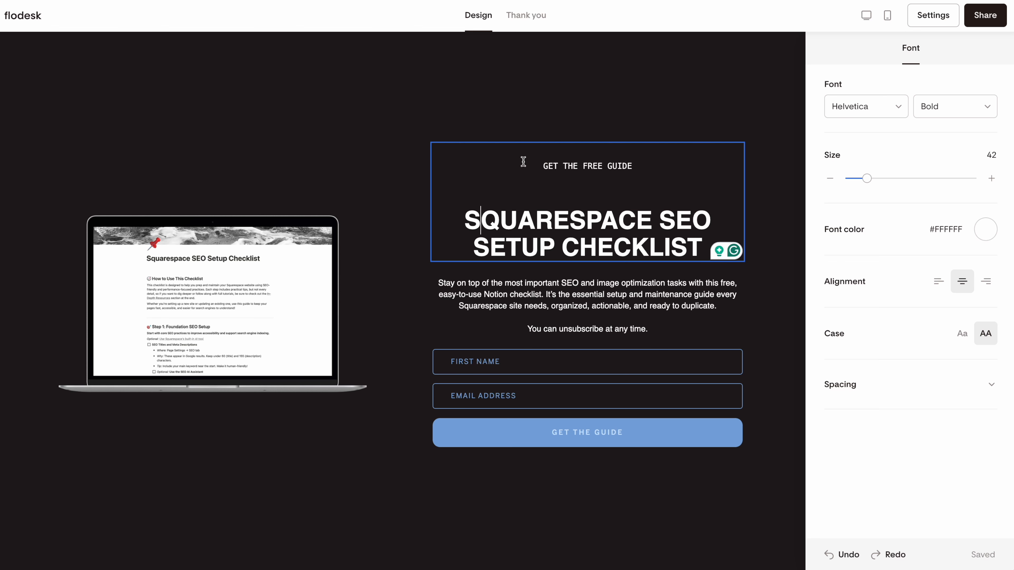
left_click(549, 280)
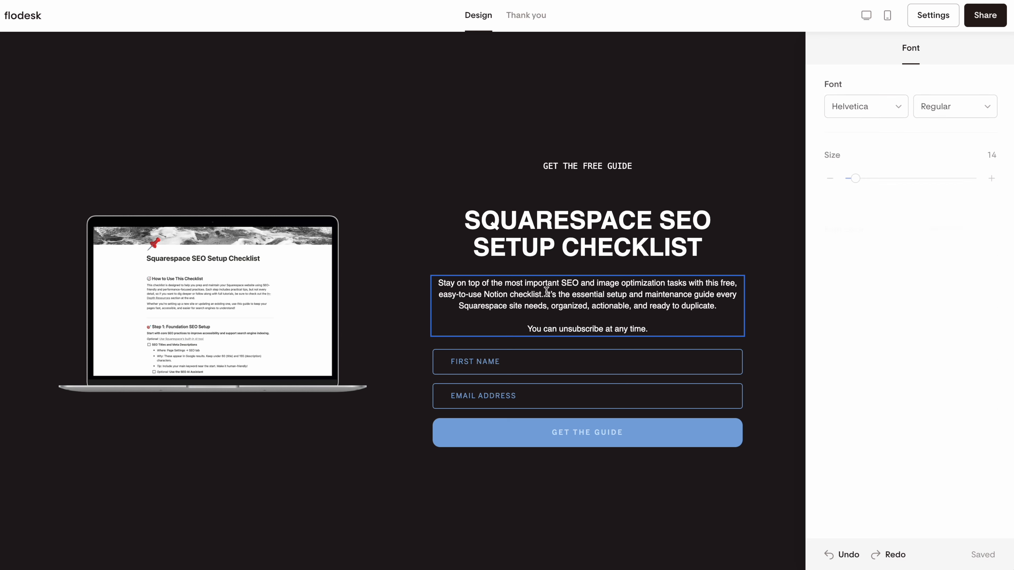
left_click_drag(544, 166, 653, 173)
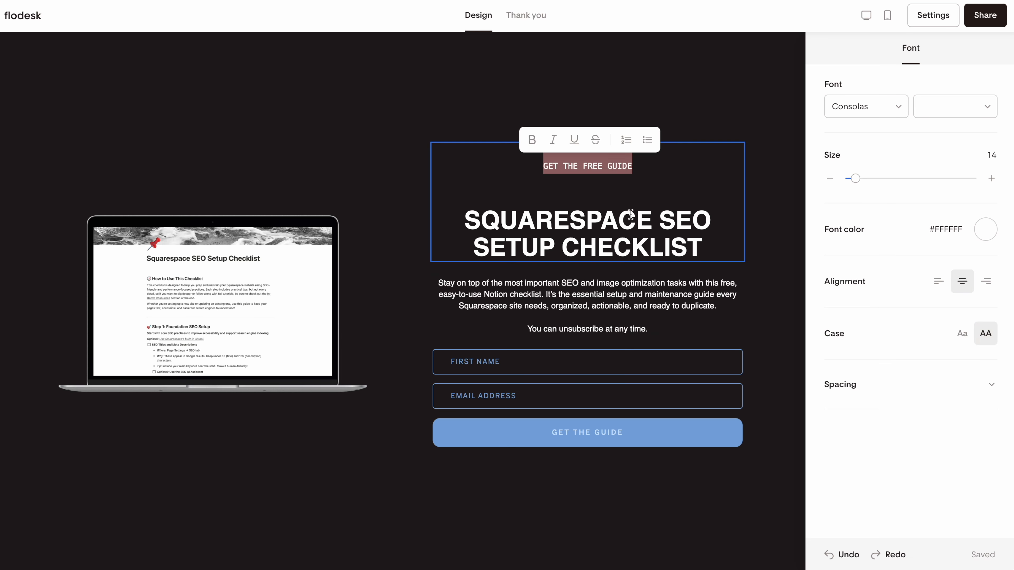
left_click(604, 220)
double_click(576, 224)
left_click(576, 224)
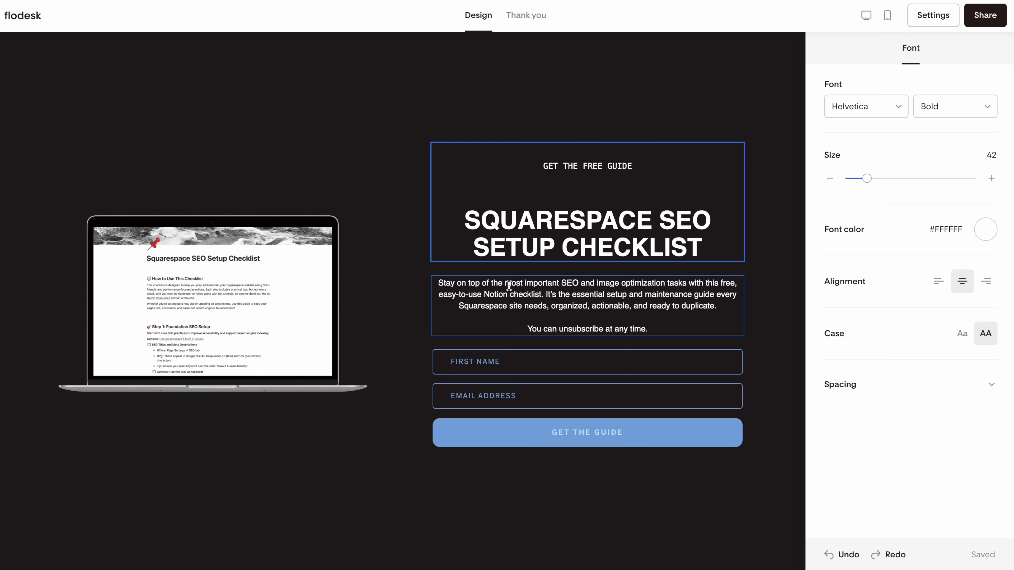
left_click(475, 308)
left_click(375, 369)
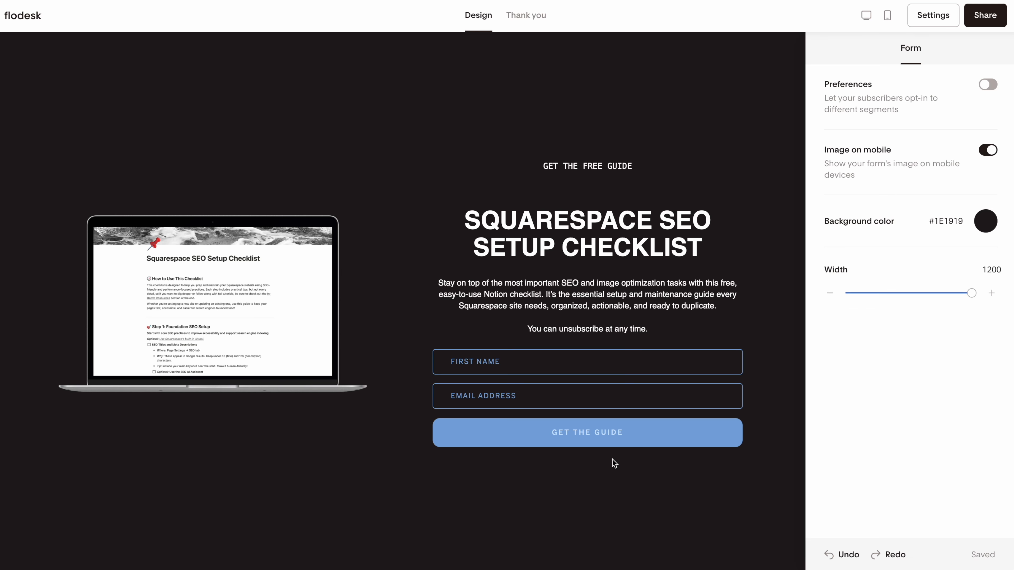
Review the first name and email address field options and the additional field types the form offers.
left_click(624, 364)
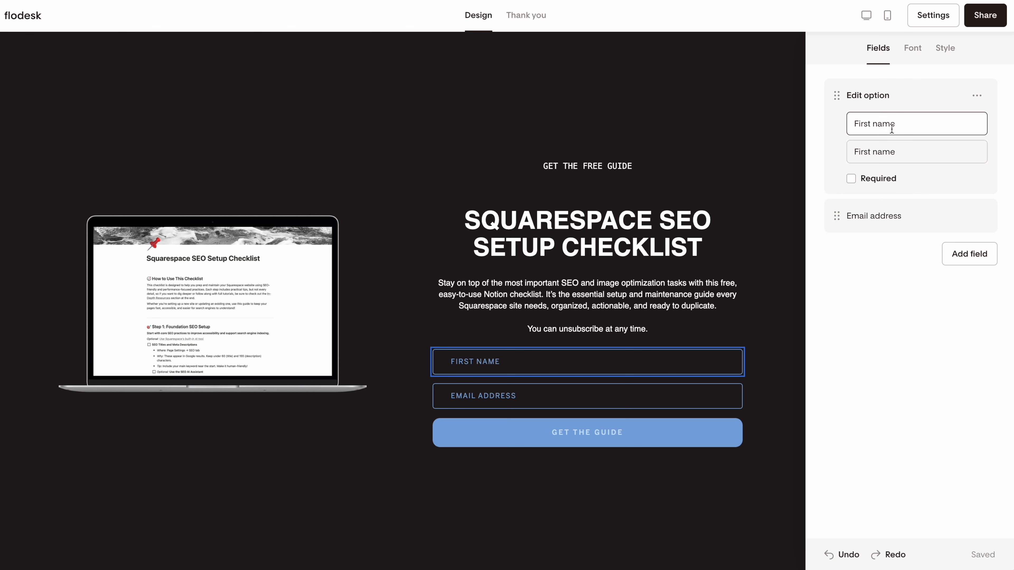
left_click(884, 214)
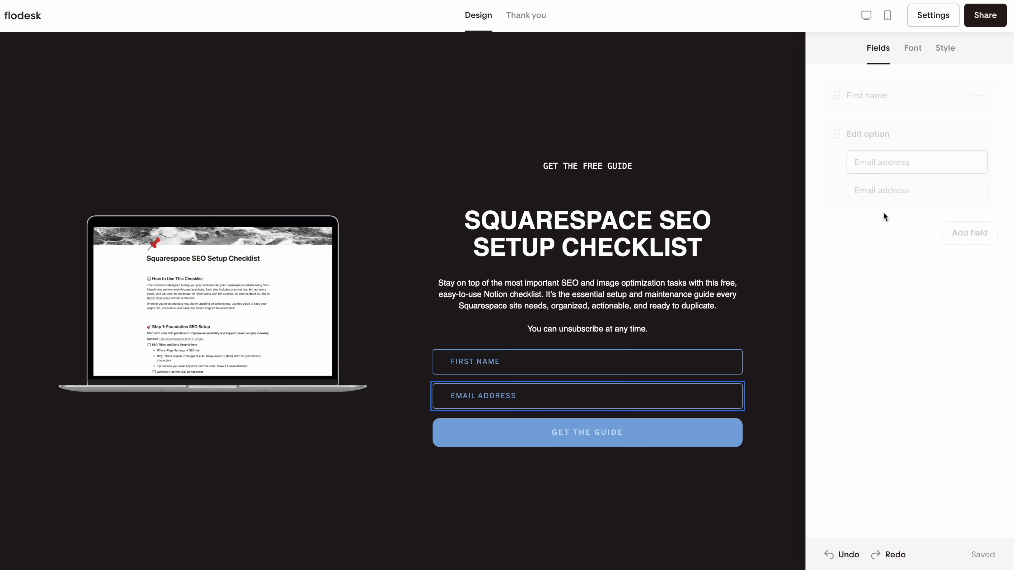
left_click(974, 233)
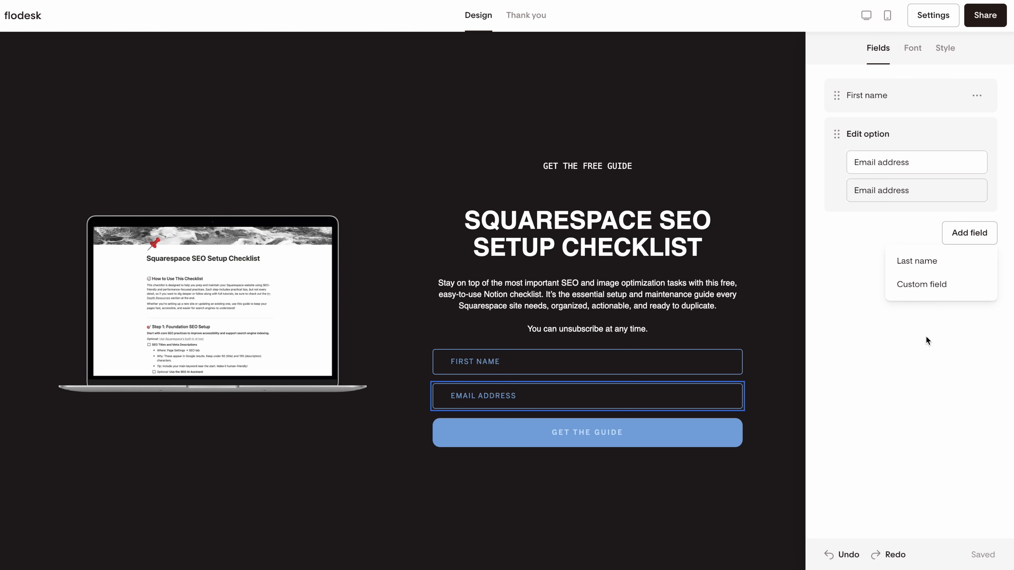
left_click(922, 346)
left_click(863, 101)
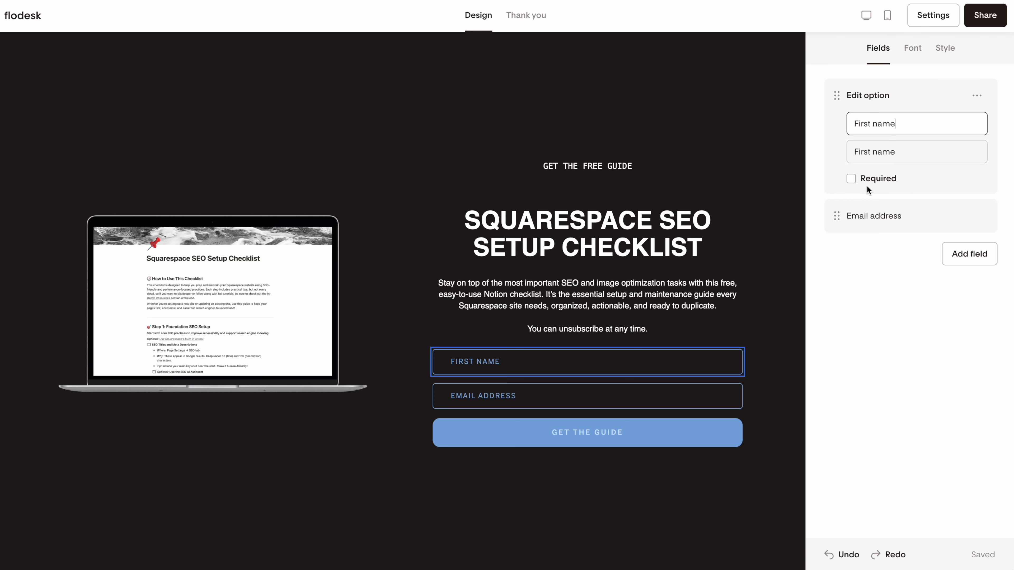
Give the form's input fields the fully rounded outline style with a white (#FFFFFF) border.
left_click(918, 54)
left_click(918, 53)
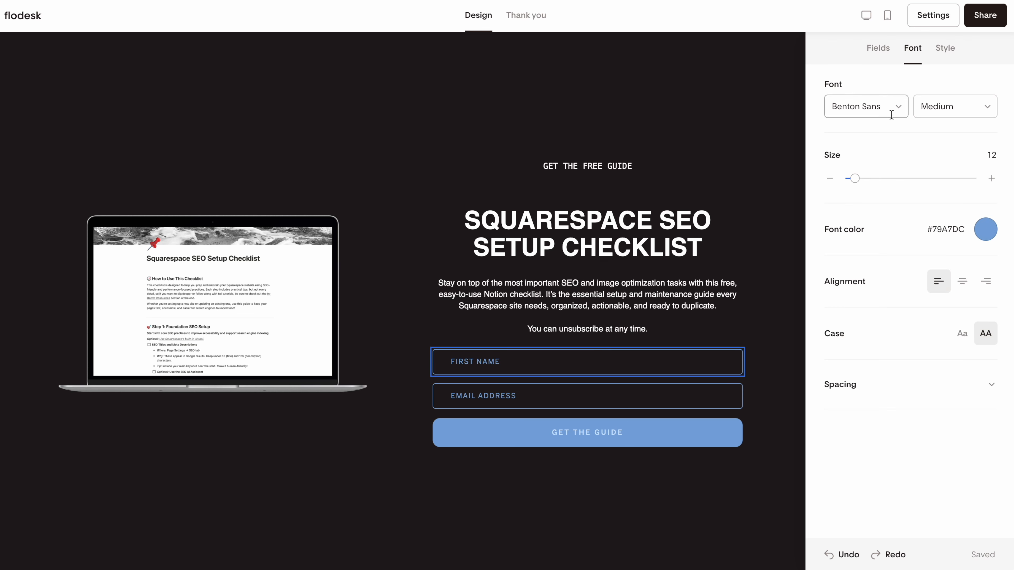
left_click(938, 60)
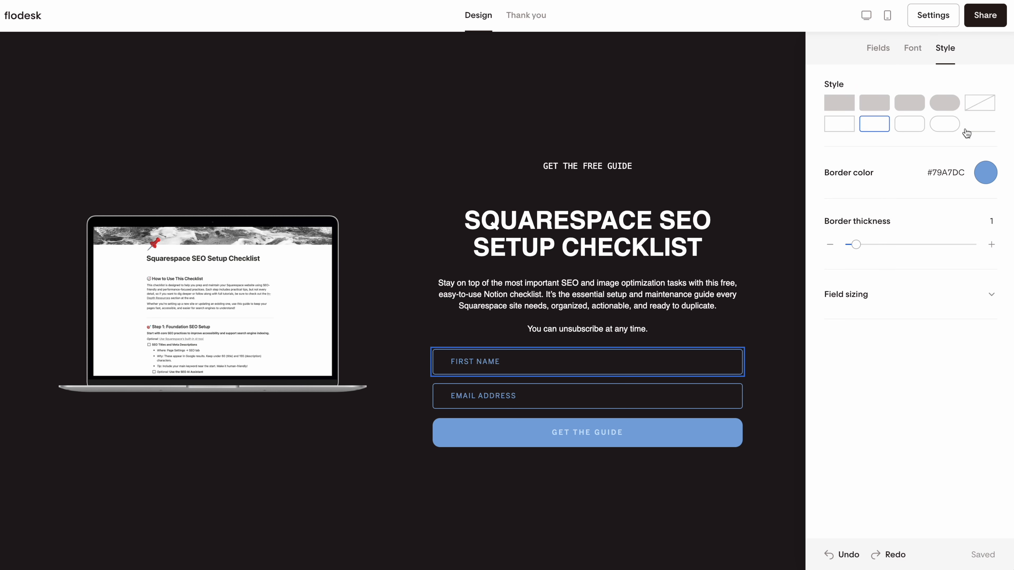
left_click(943, 127)
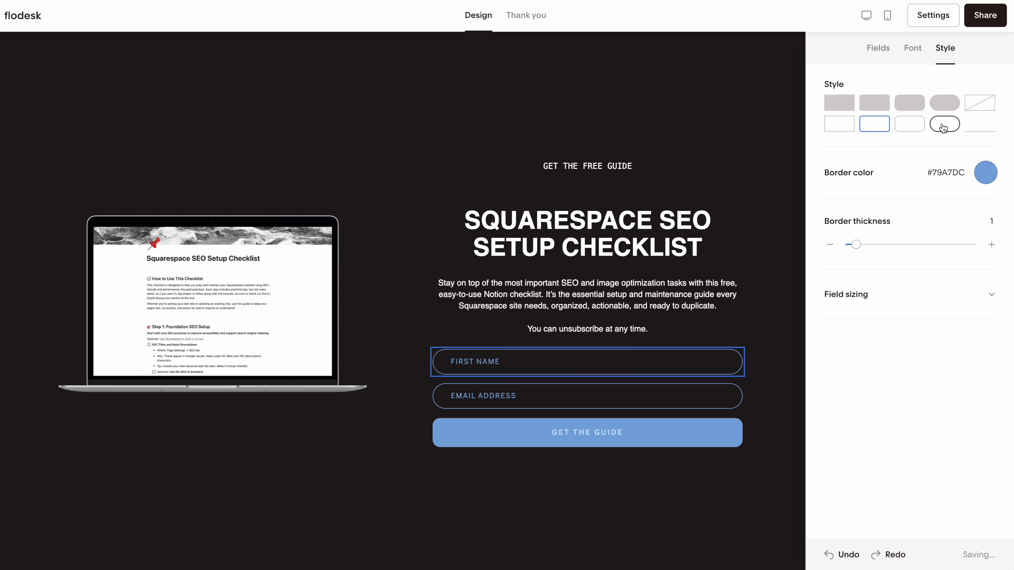
left_click(985, 174)
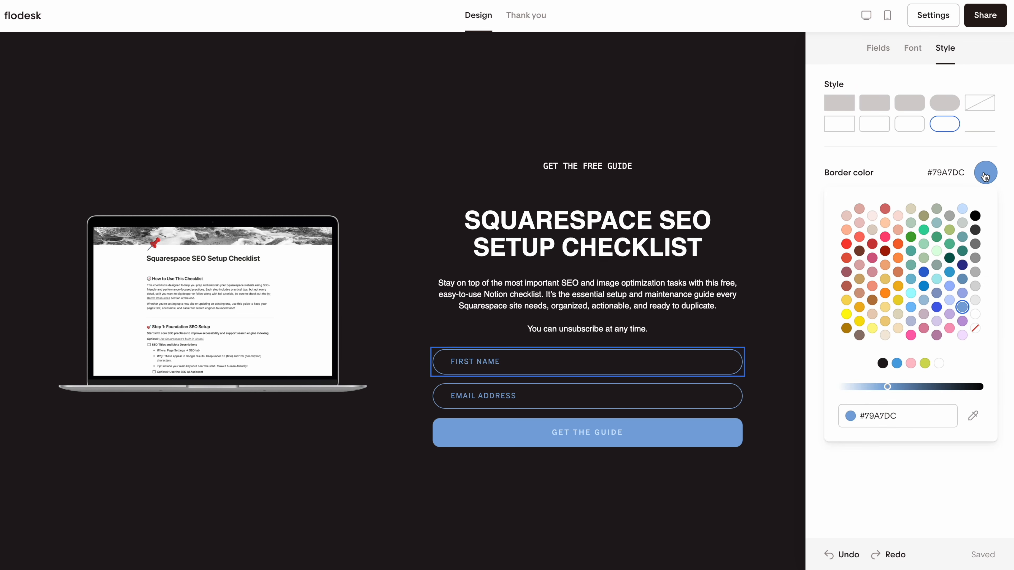
left_click(940, 364)
left_click(932, 496)
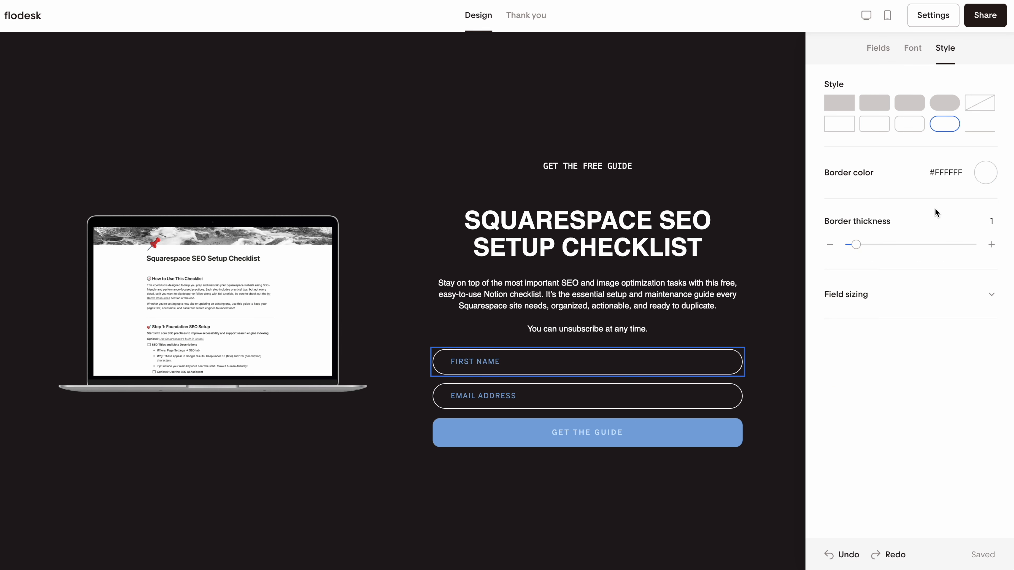
Try different height and padding values for the form's input fields.
left_click(991, 294)
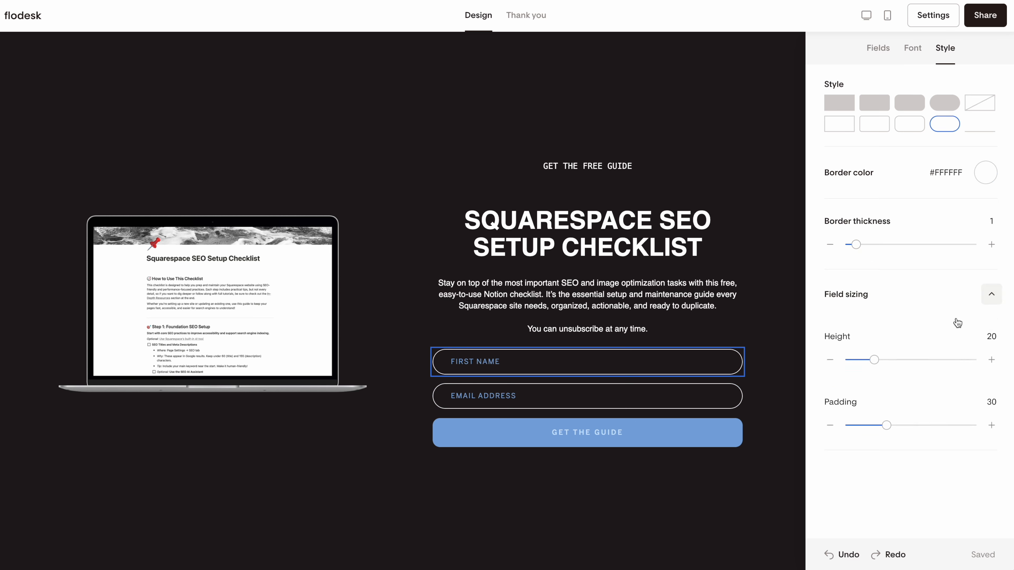
left_click(913, 49)
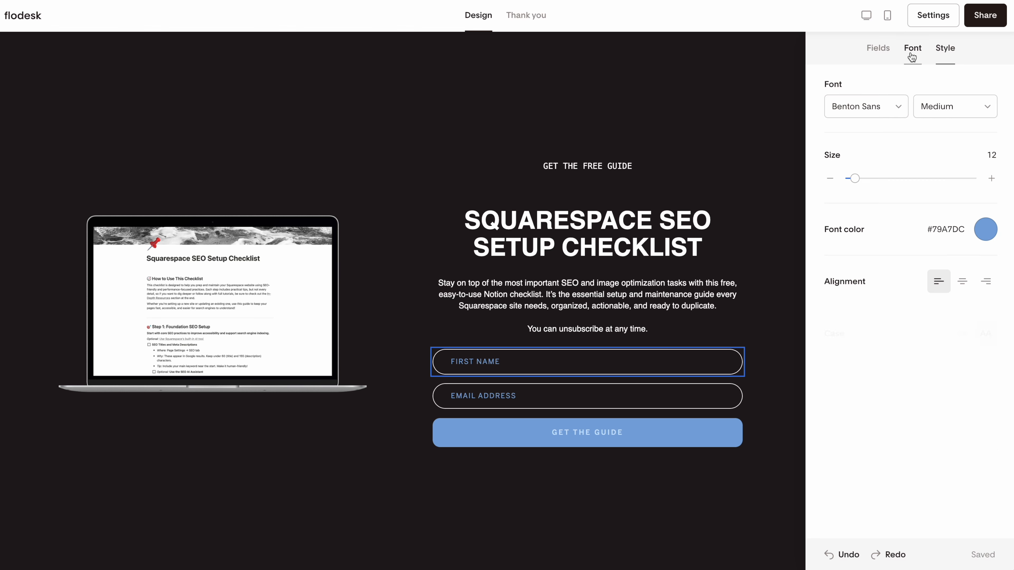
left_click(945, 52)
left_click(979, 312)
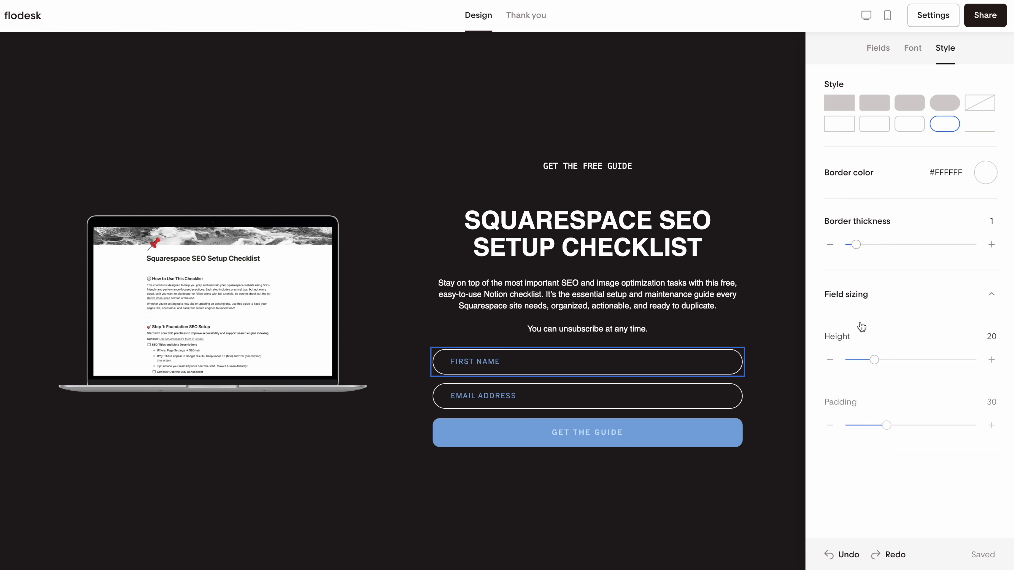
left_click(991, 361)
left_click(991, 360)
left_click(830, 361)
left_click(830, 361)
left_click(992, 425)
left_click(992, 425)
left_click(830, 425)
left_click(829, 425)
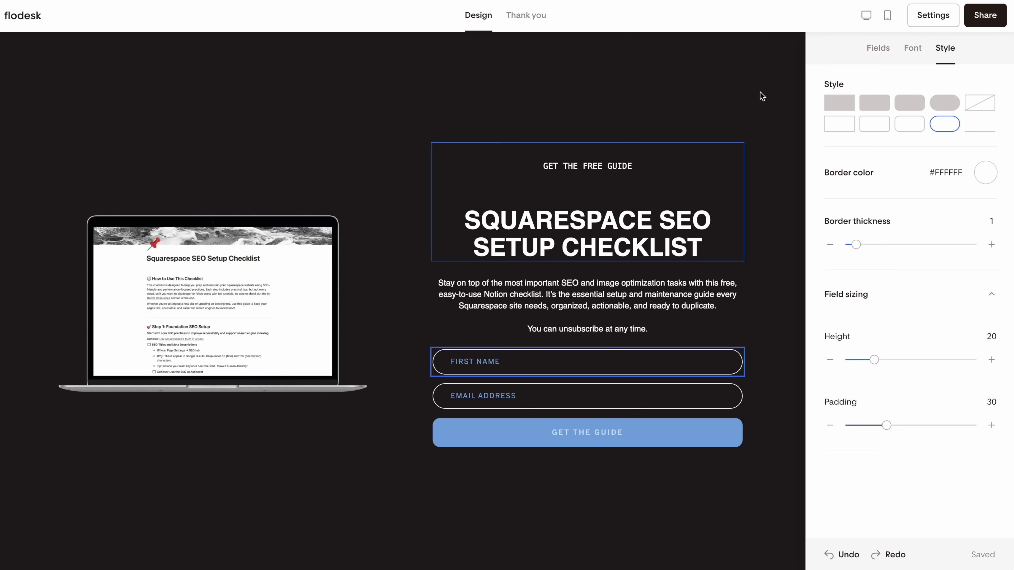
Make the input fields' placeholder text white (#FFFFFF), center-aligned and uppercase.
left_click(911, 49)
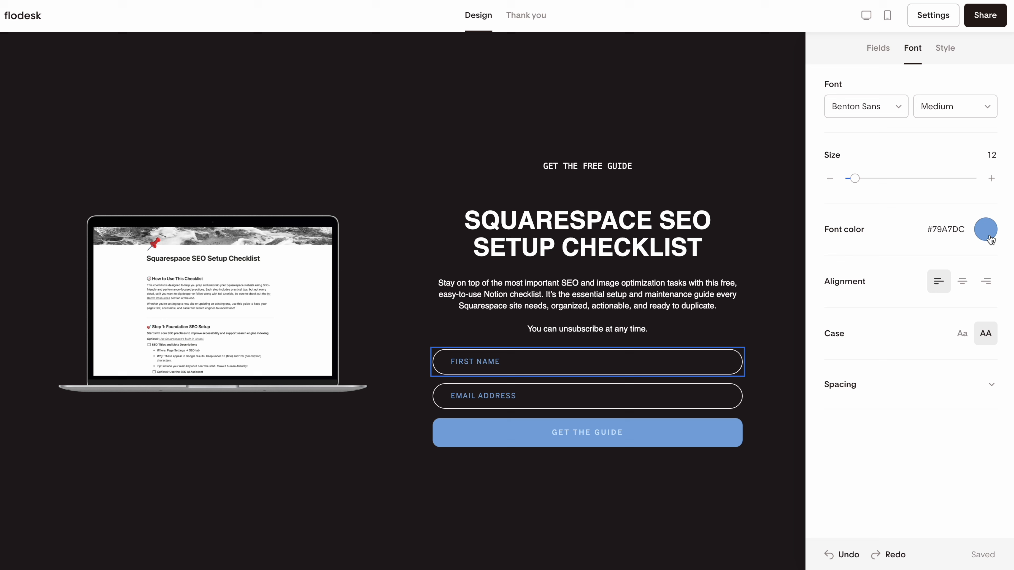
left_click(986, 229)
left_click(939, 420)
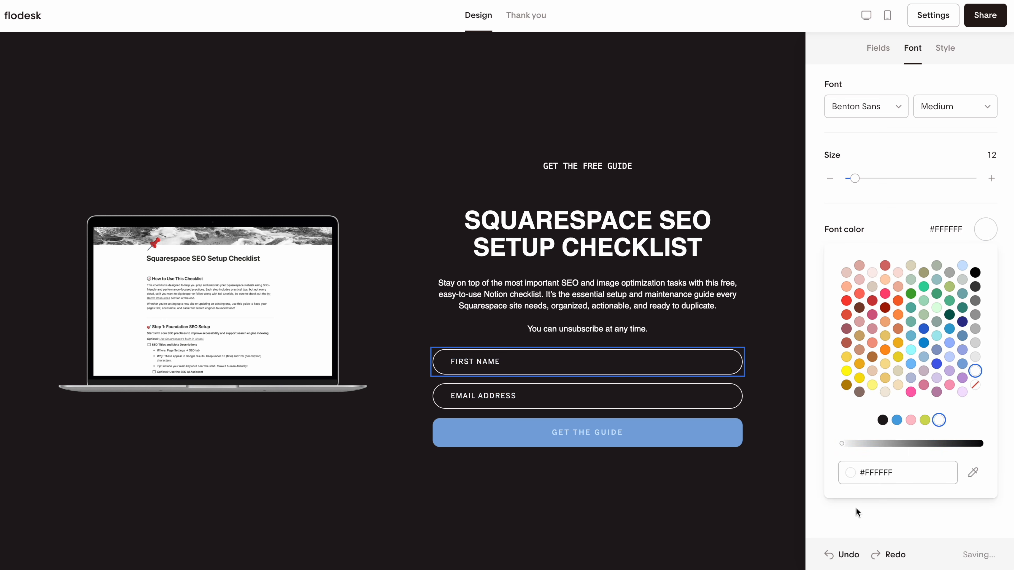
left_click(836, 524)
left_click(962, 281)
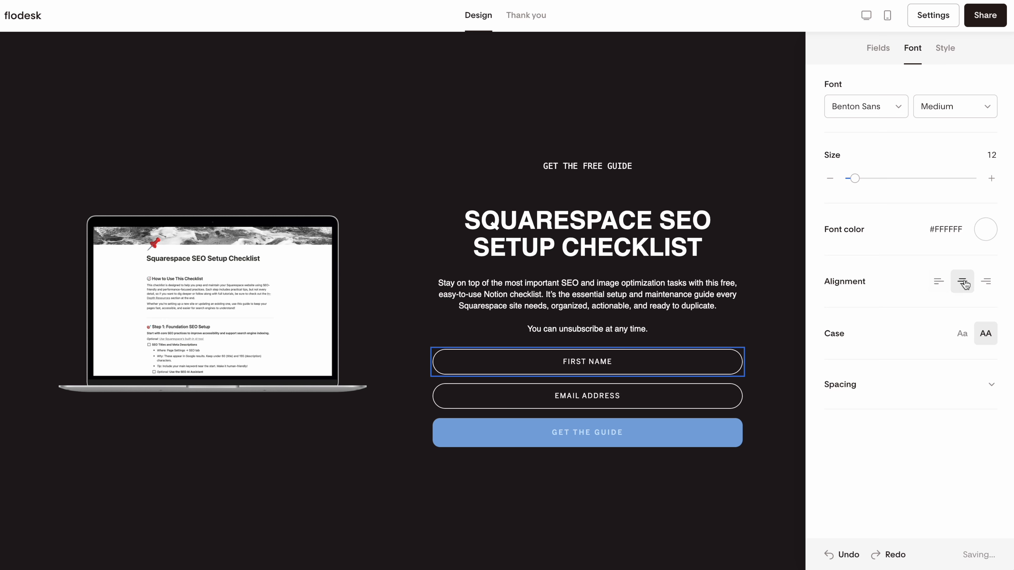
left_click(962, 334)
left_click(985, 333)
Set the letter spacing of the input fields' text to 0.4.
left_click(990, 385)
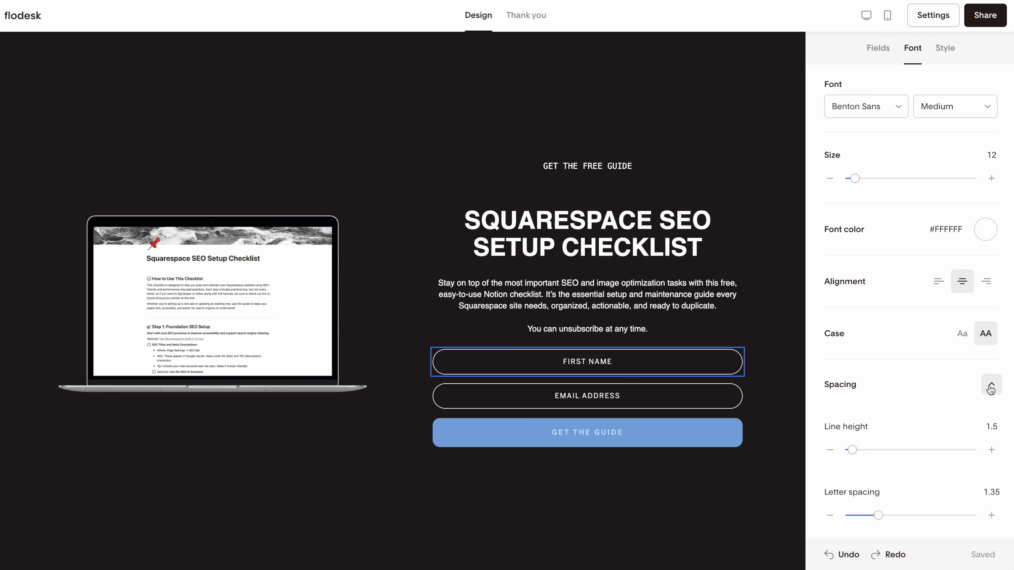
left_click(995, 495)
type("0")
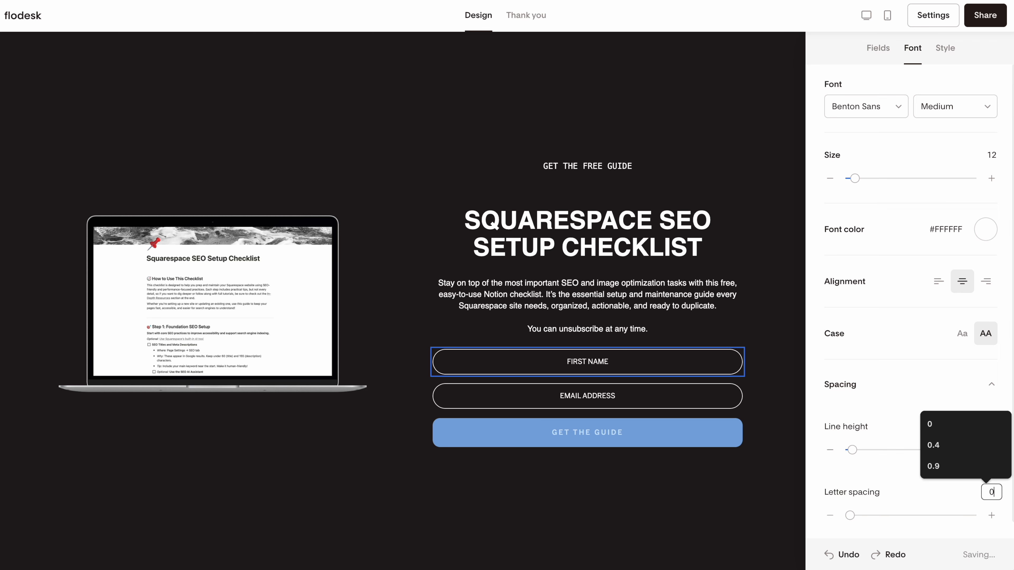
key("BackSpace")
key("BackSpace")
type(".4")
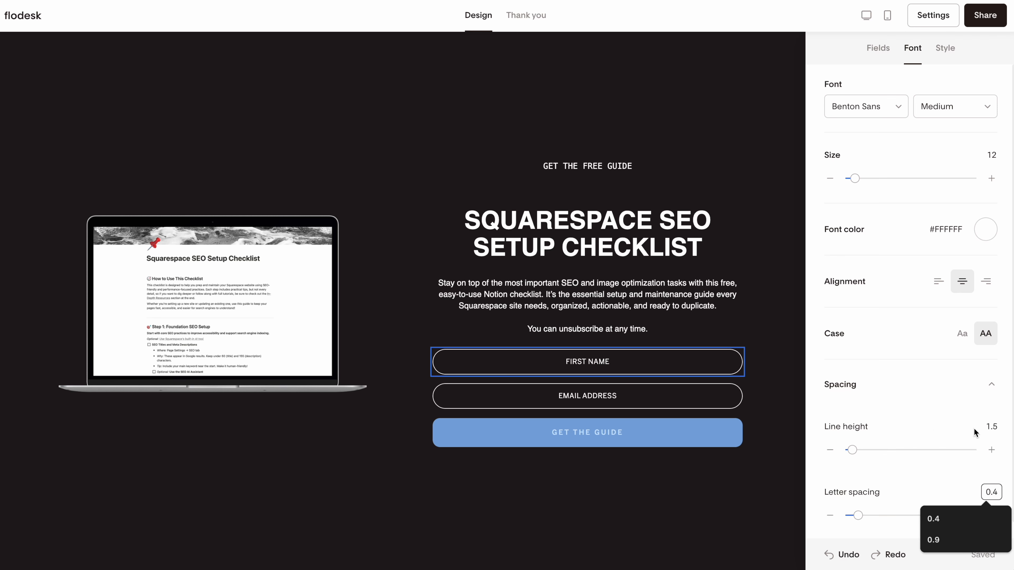
left_click(947, 402)
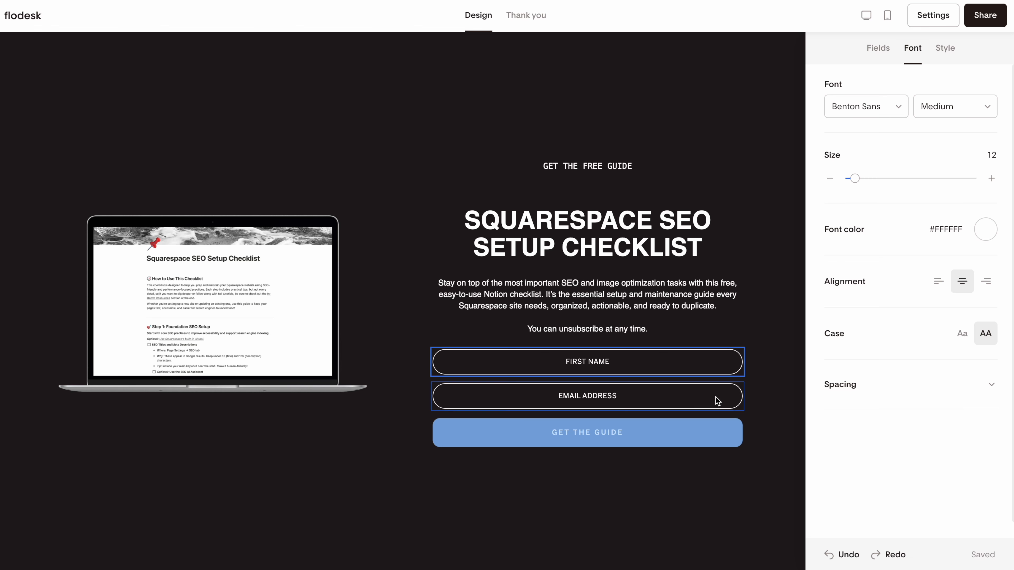
Give the "Get the guide" button the filled, fully rounded style with the lime green fill color #D2D953.
left_click(707, 445)
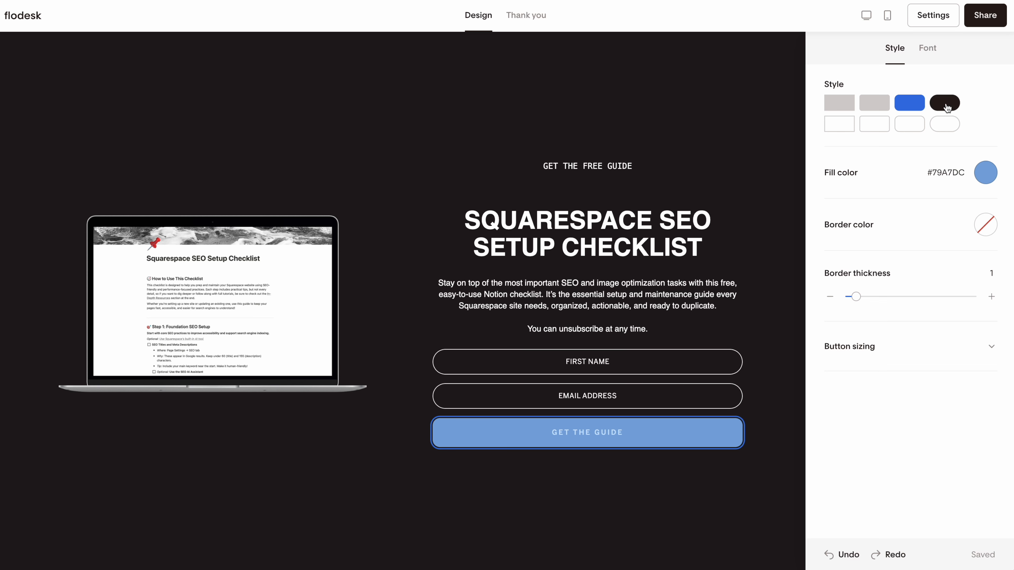
left_click(947, 106)
left_click(982, 182)
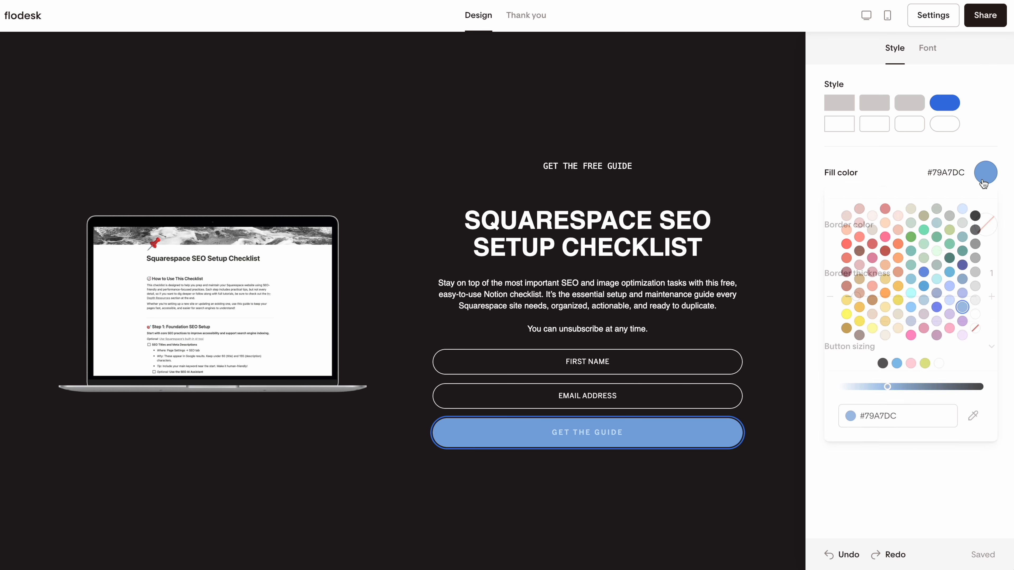
left_click(925, 363)
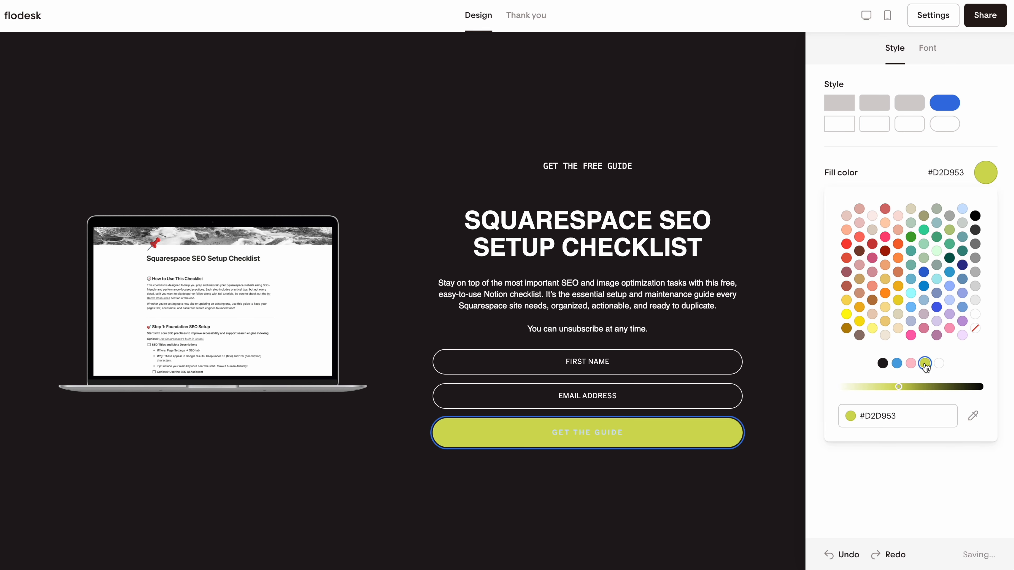
left_click(917, 472)
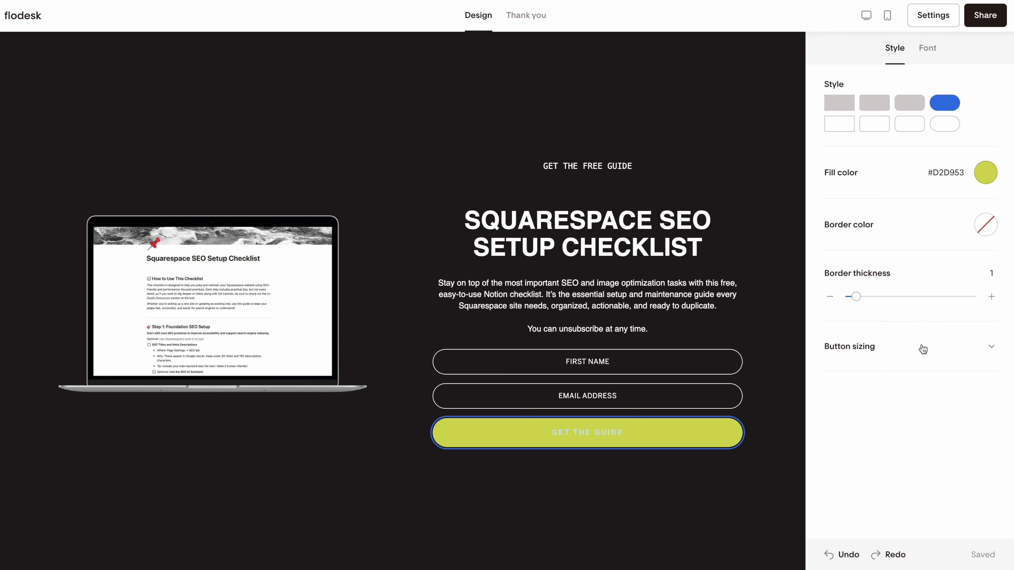
left_click(985, 353)
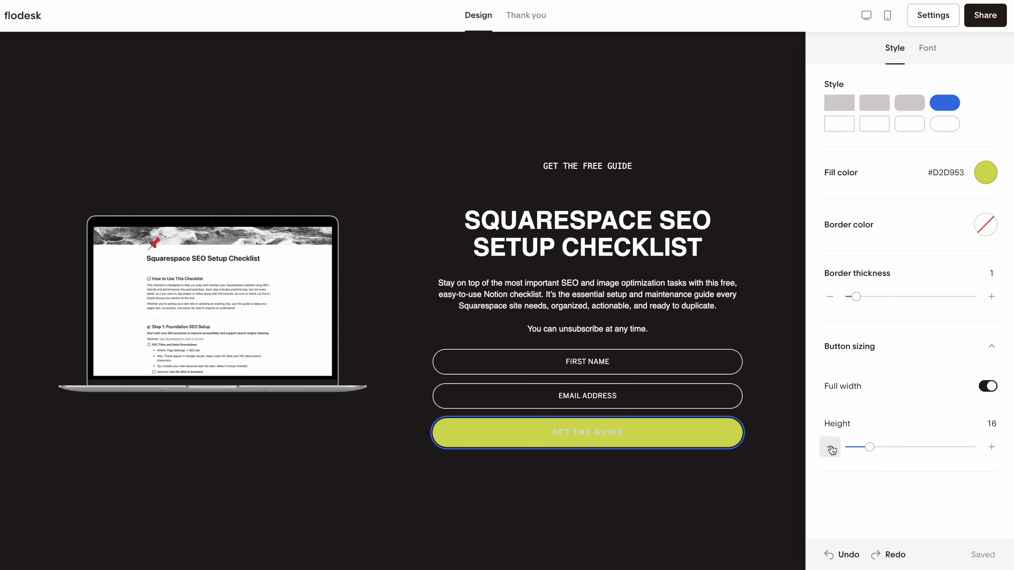
Set the "Get the guide" button text to Helvetica Regular at size 14.
left_click(928, 51)
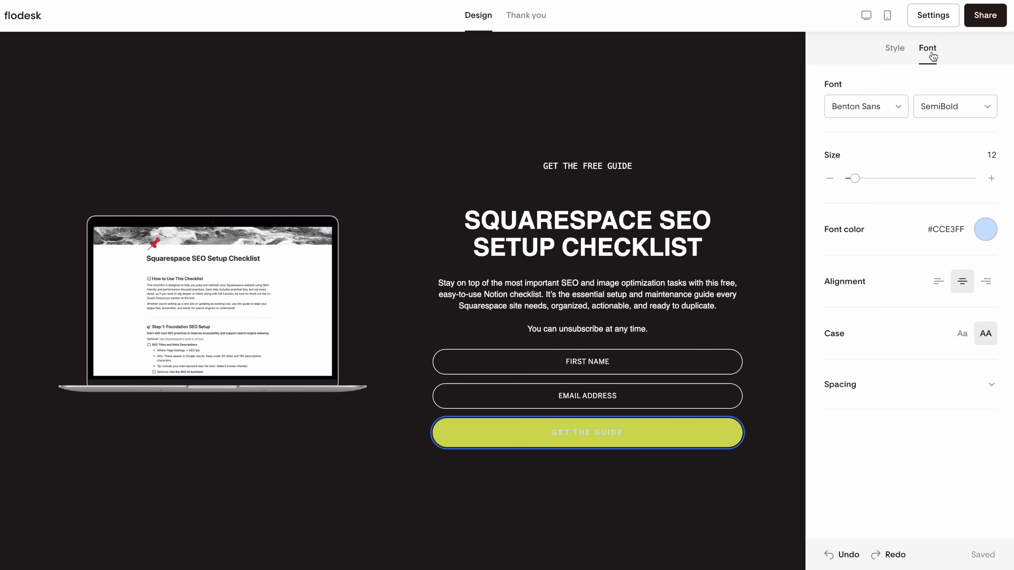
left_click(895, 107)
scroll(887, 197, "up", 10)
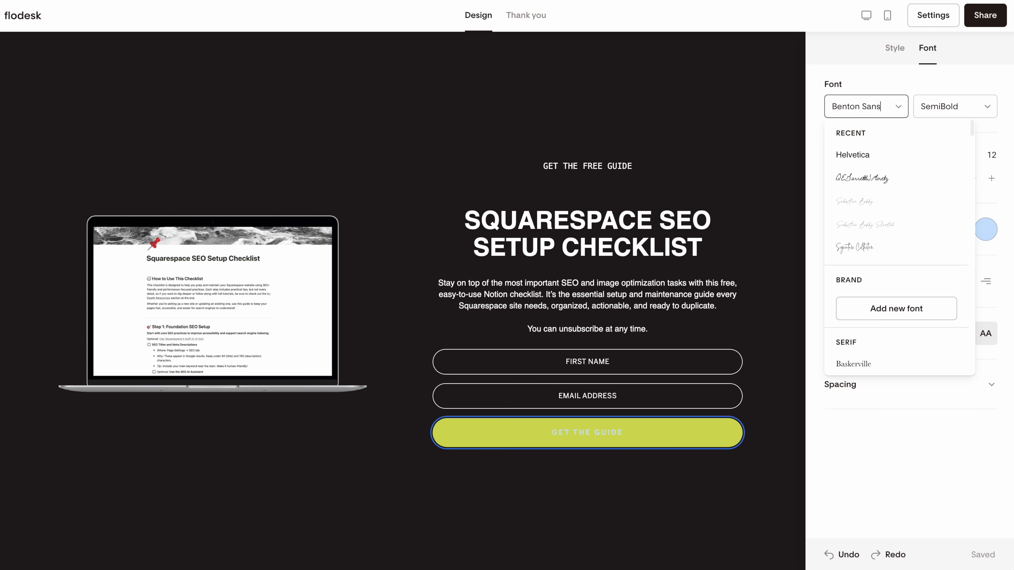
left_click(865, 160)
left_click(976, 105)
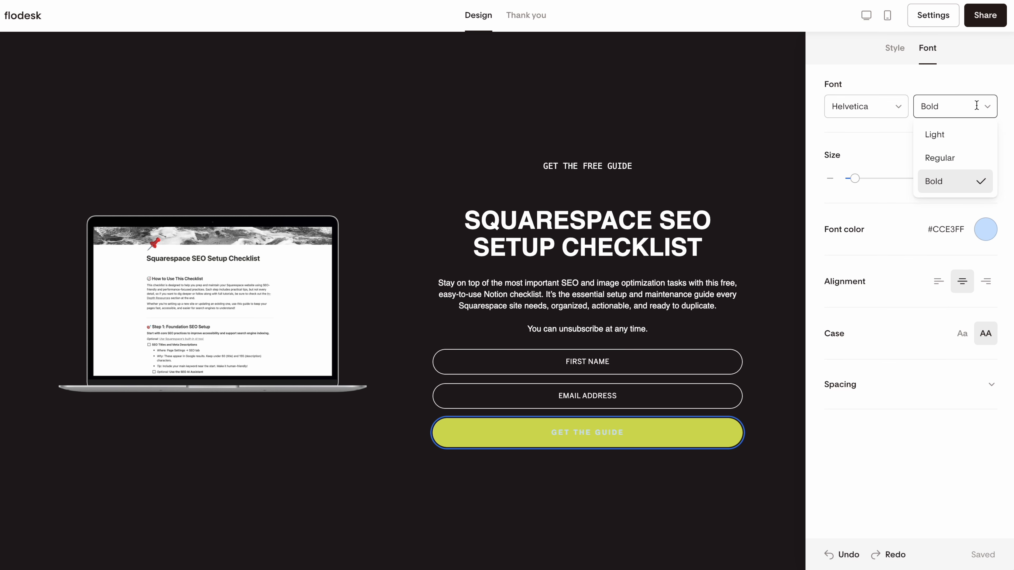
left_click(966, 157)
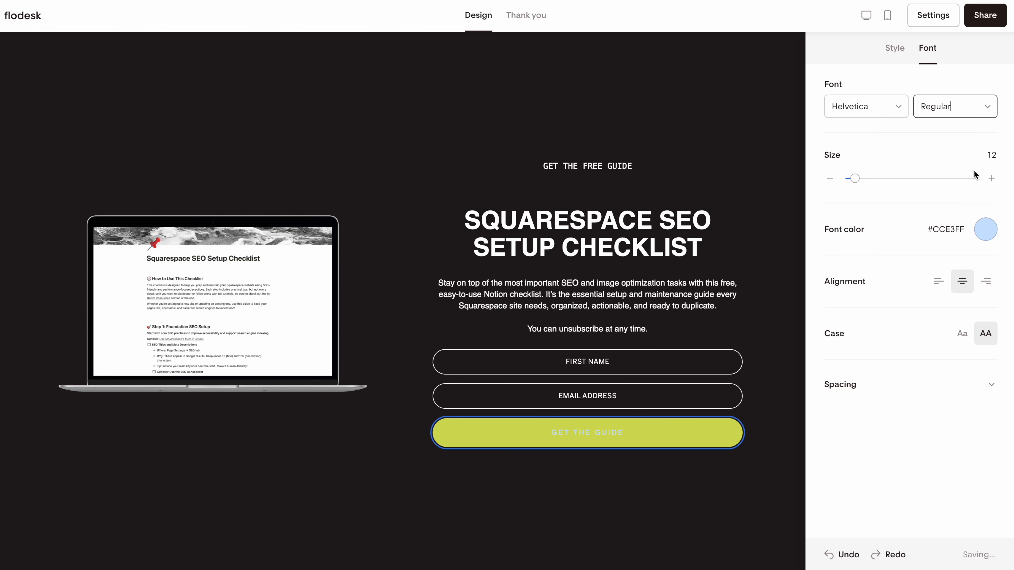
left_click(993, 179)
left_click(993, 179)
Set the button text color to near-black #1E1919 and its letter spacing to 0.4.
left_click(986, 229)
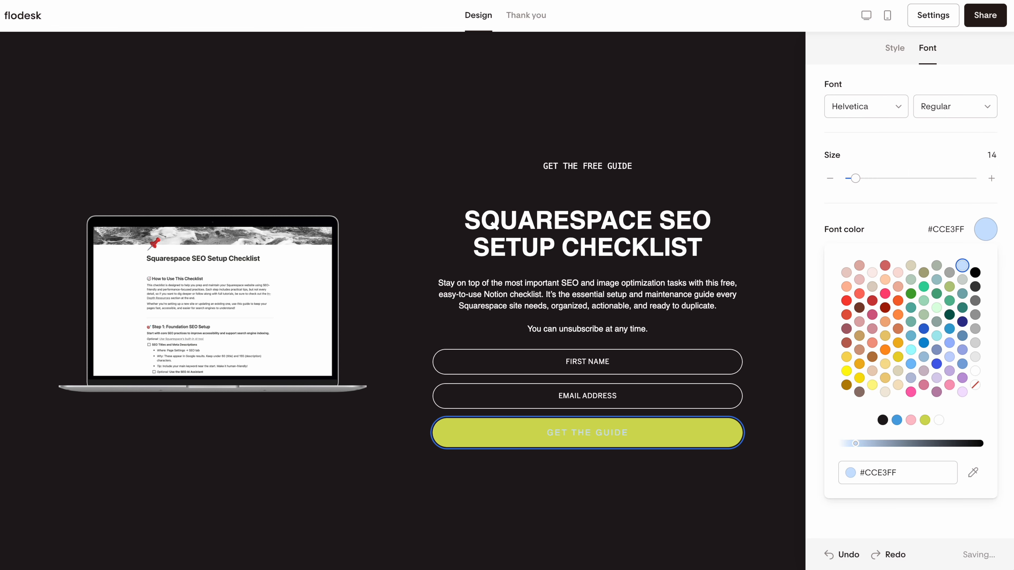
left_click(883, 420)
left_click(874, 524)
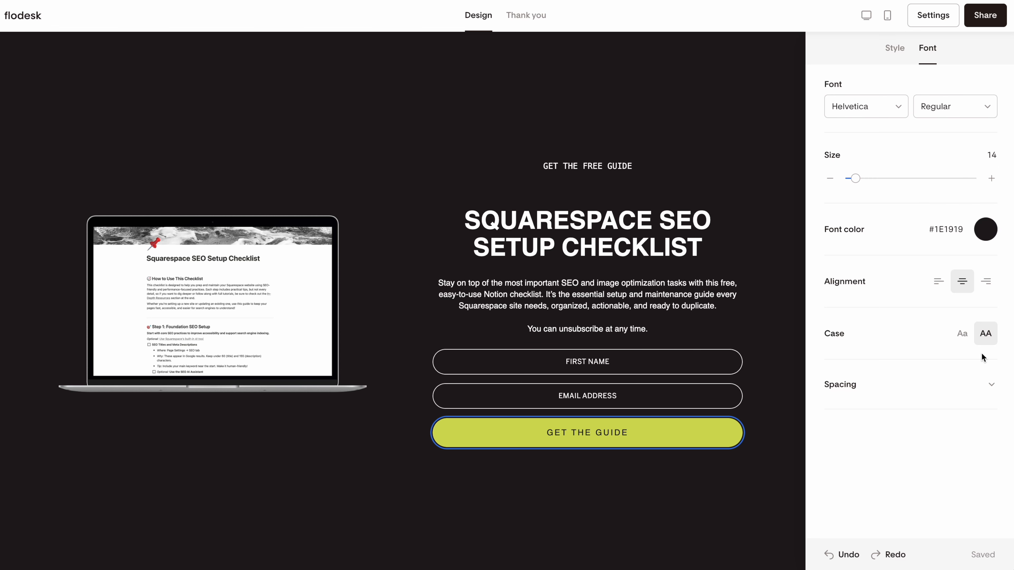
left_click(991, 384)
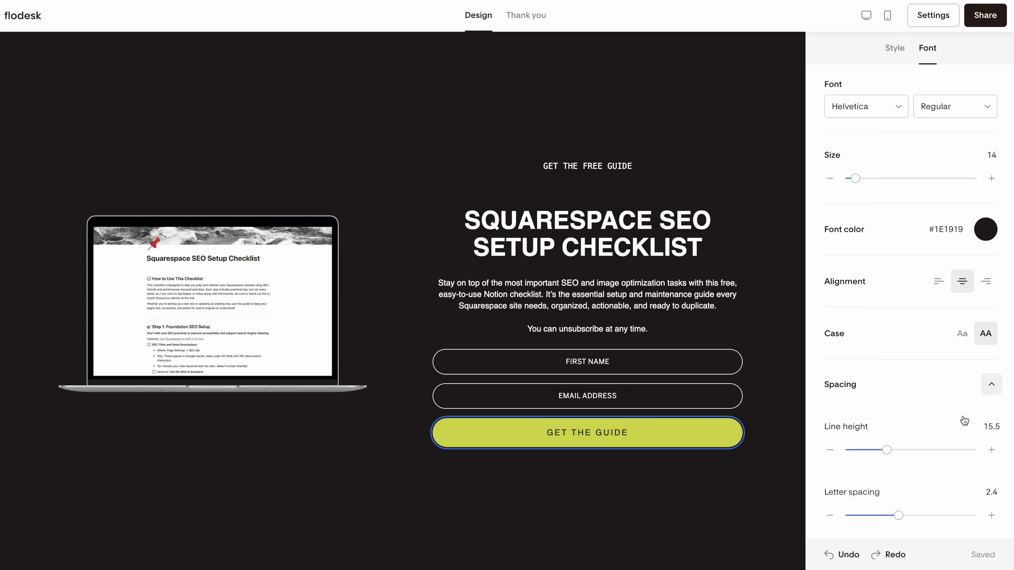
double_click(992, 494)
type("09")
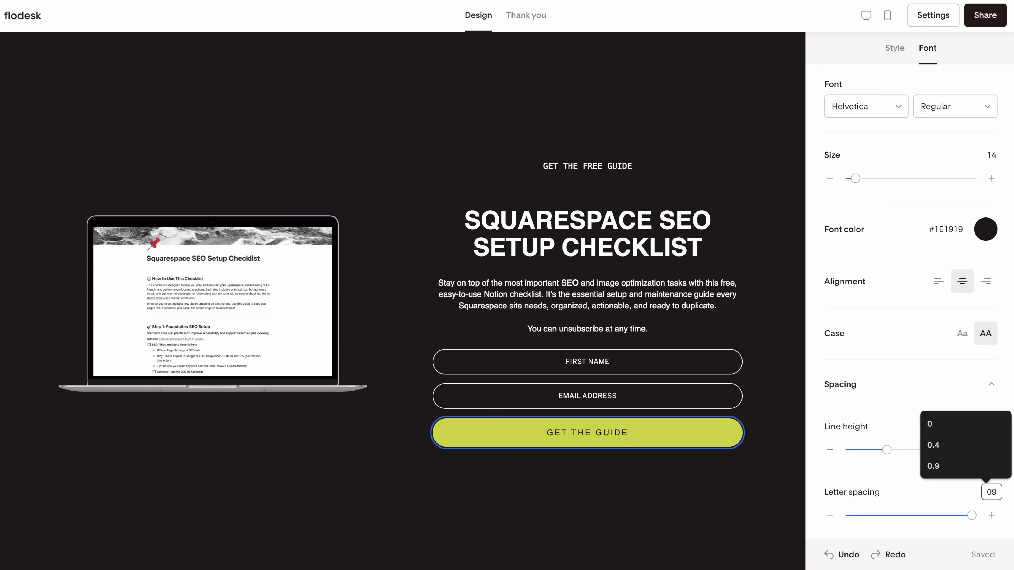
left_click(934, 445)
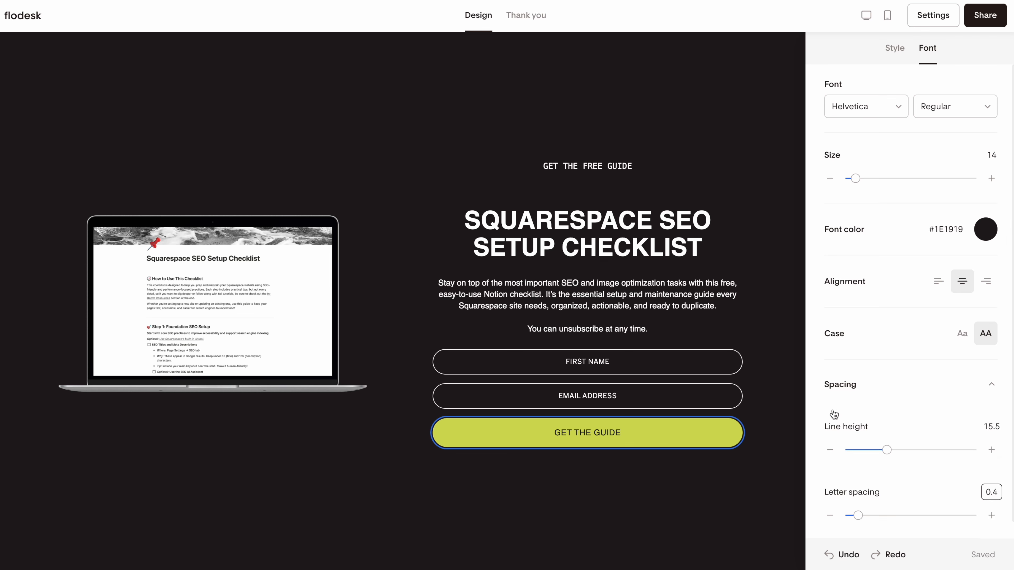
Change the lime green button's text to "GET IT NOW".
double_click(639, 435)
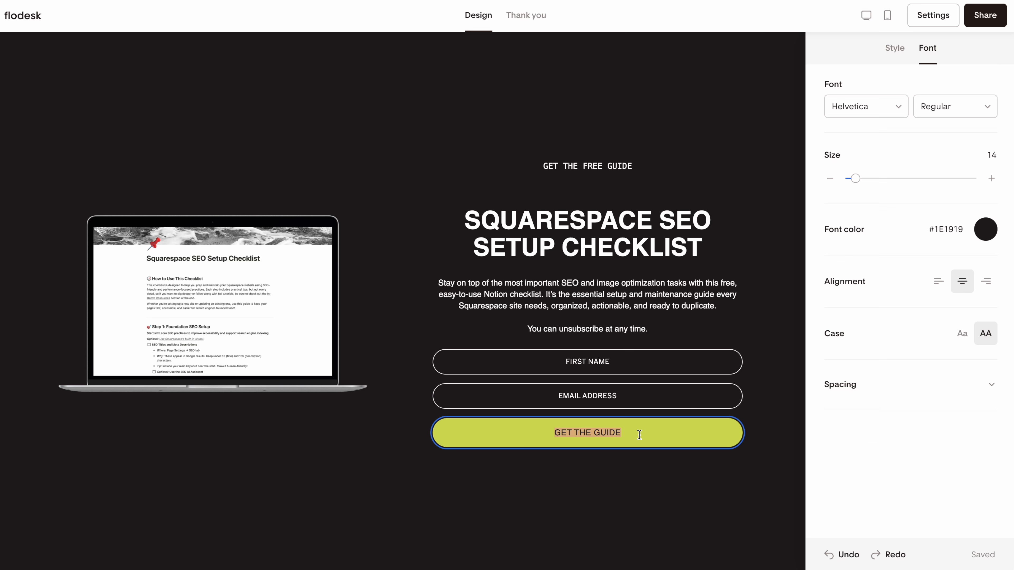
key("BackSpace")
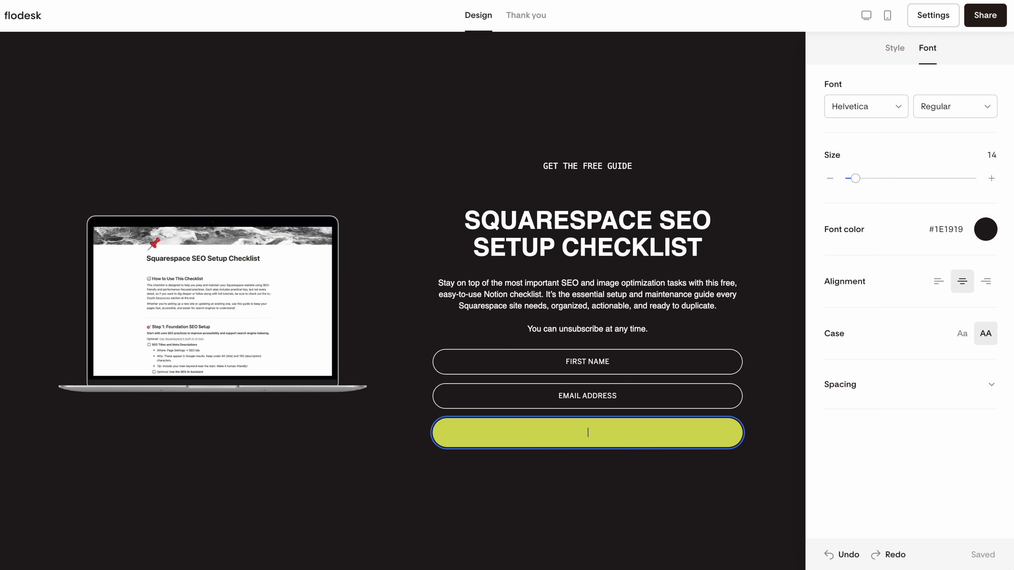
type("GET IT NOW")
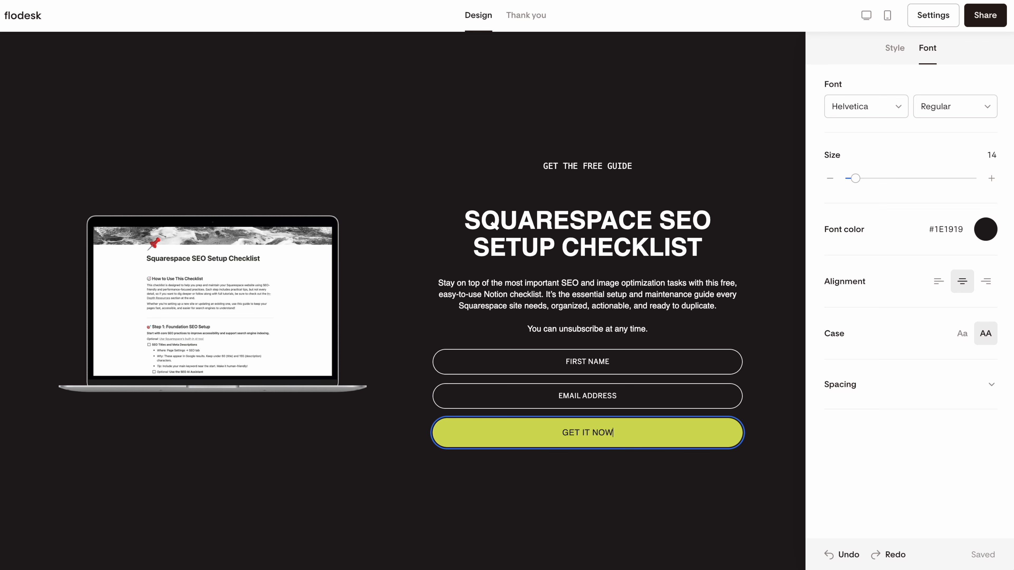
left_click(588, 364)
triple_click(588, 364)
left_click(594, 364)
double_click(599, 364)
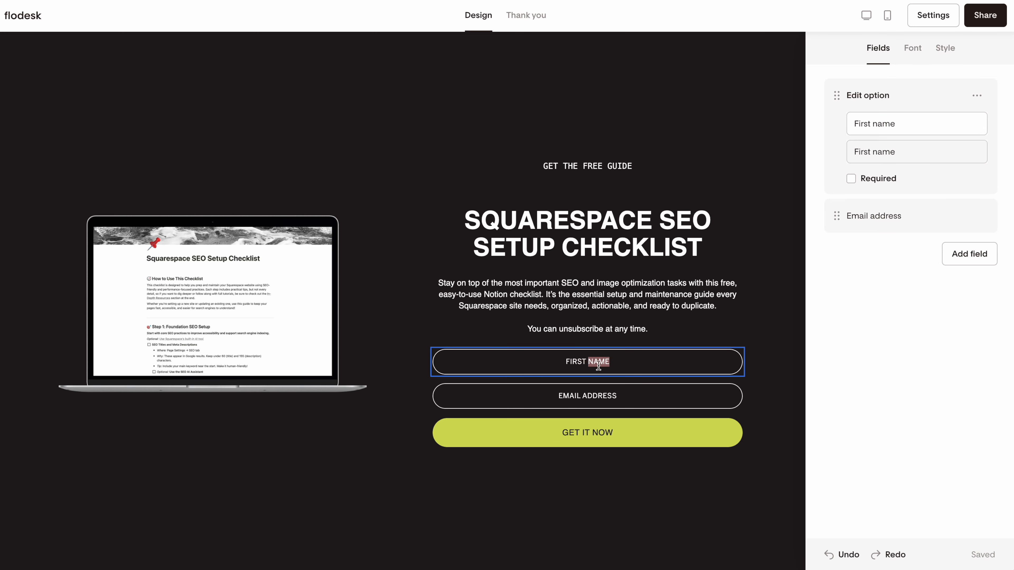
double_click(890, 127)
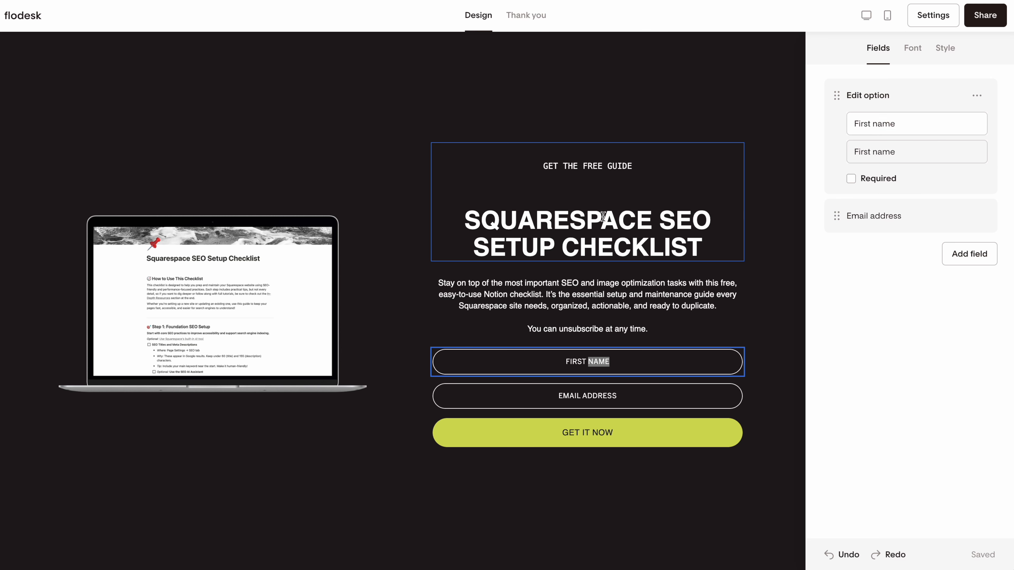
left_click(586, 220)
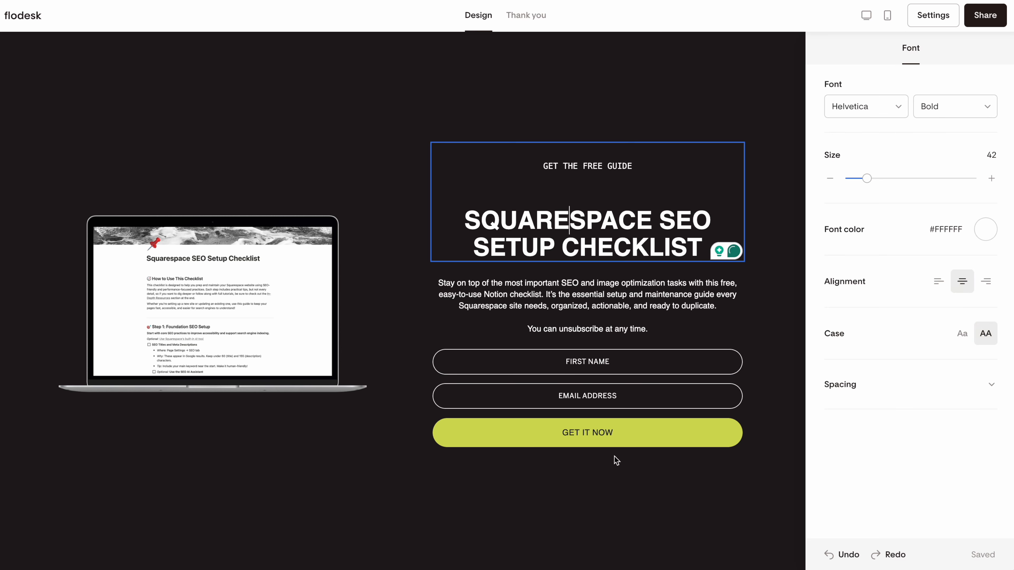
left_click(633, 469)
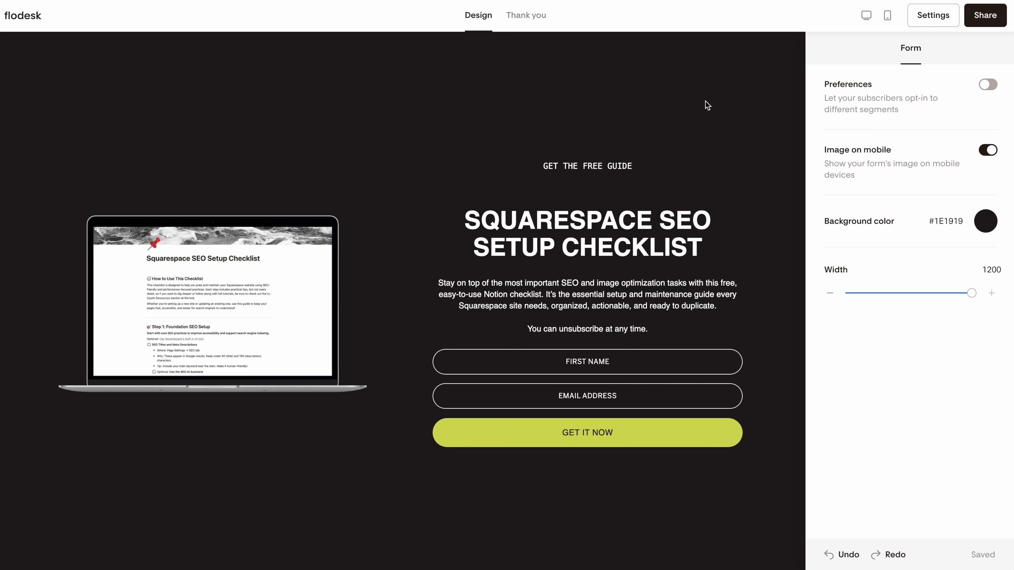
Give the form's thank-you state the custom success message "Thanks! Keep an eye on your inbox 👀".
left_click(521, 18)
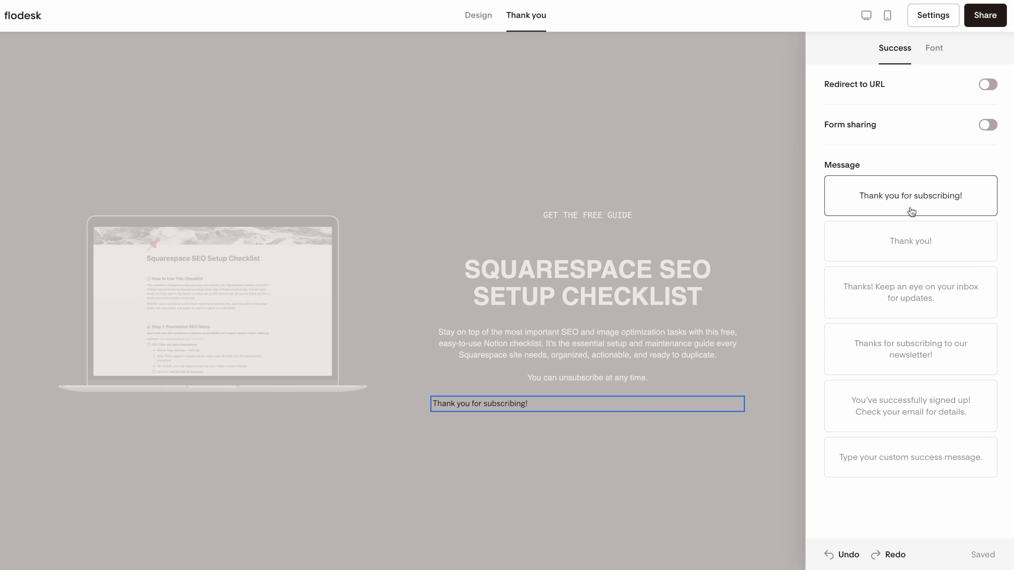
left_click(912, 476)
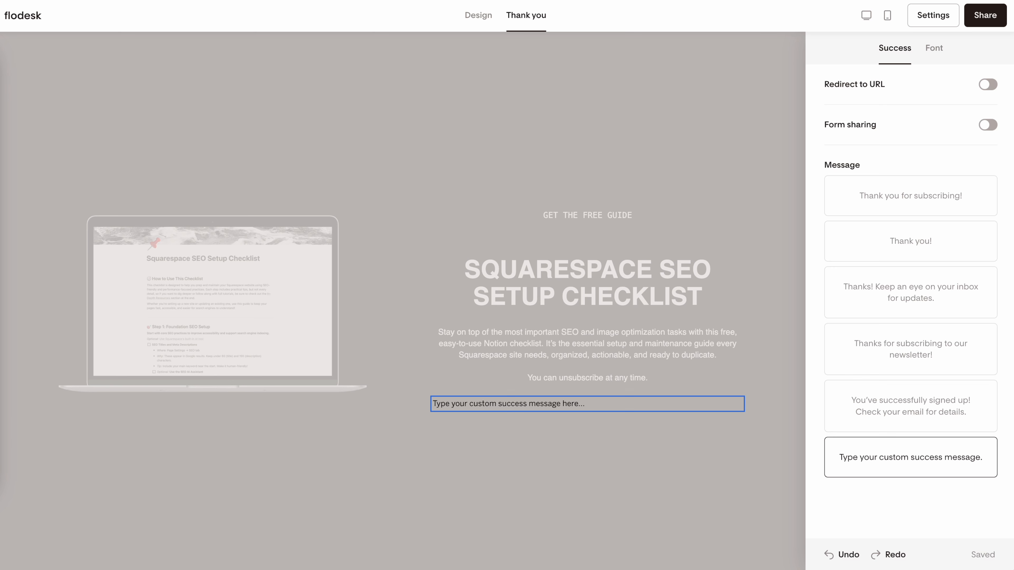
triple_click(517, 409)
type("Thanks! Keep an eye on your inbox 👀")
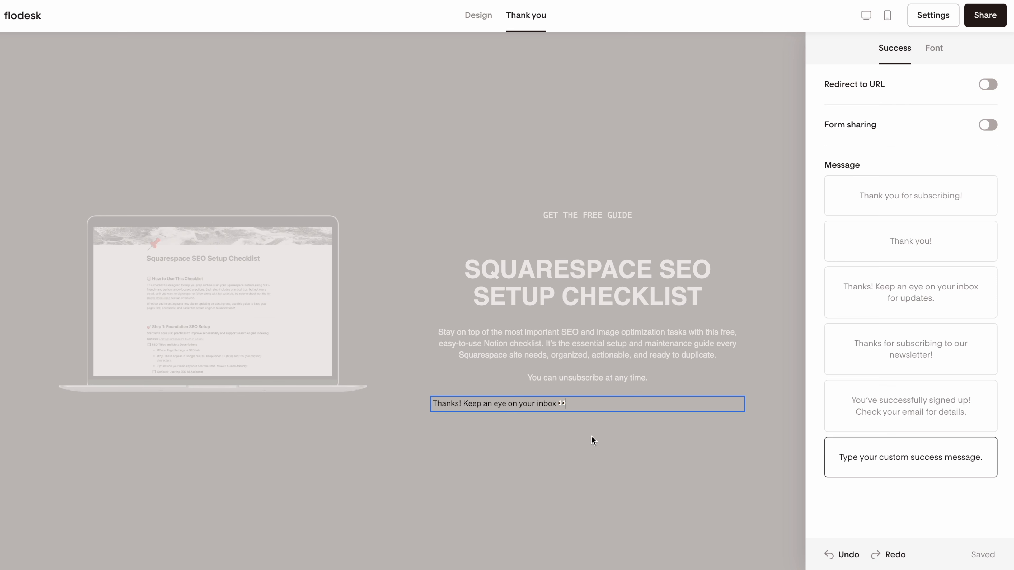
left_click(988, 86)
left_click(988, 85)
left_click(988, 82)
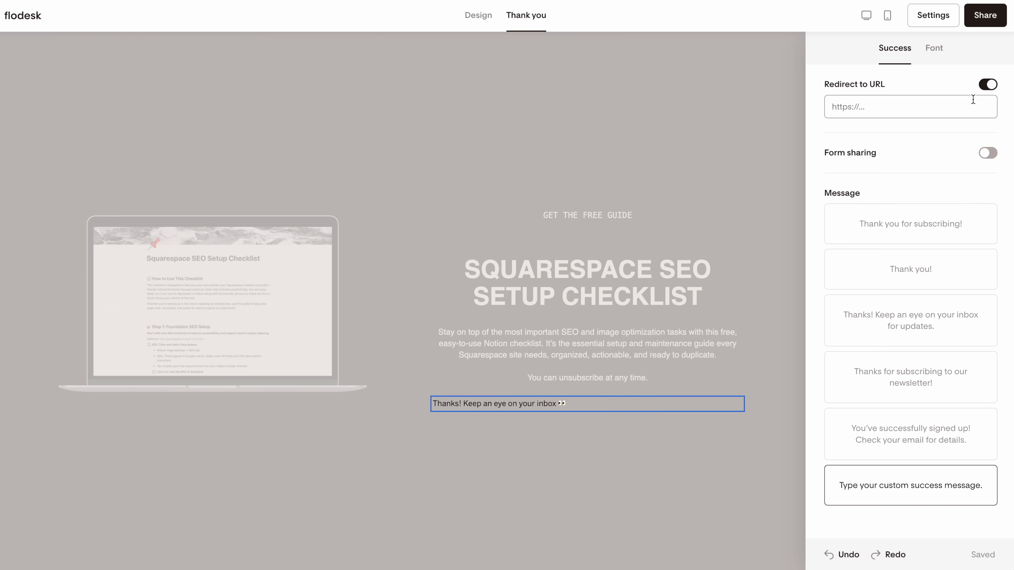
left_click(988, 84)
left_click(989, 85)
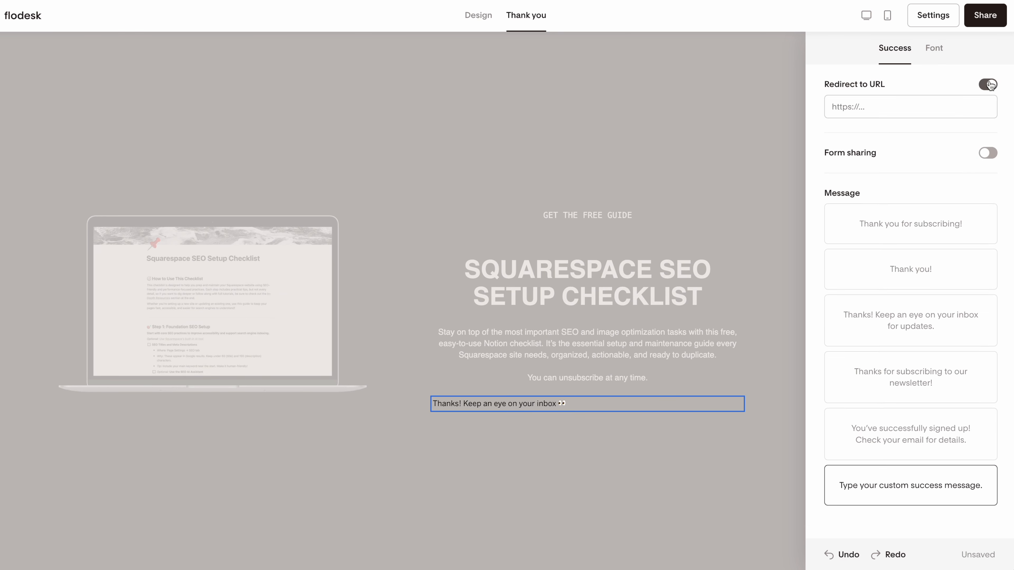
left_click(996, 85)
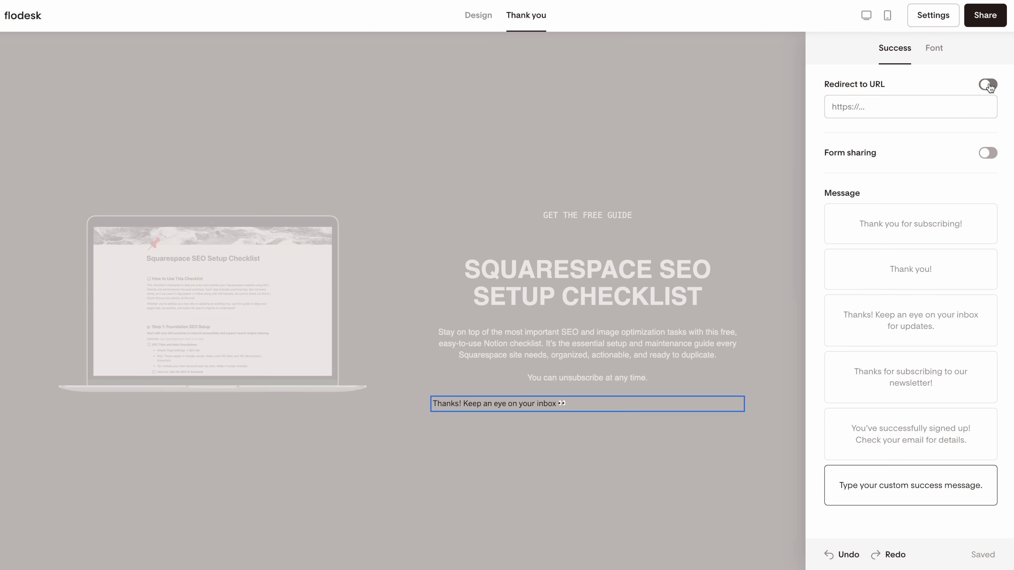
Set the success message to Helvetica Regular at size 14 in white #FFFFFF.
left_click(933, 51)
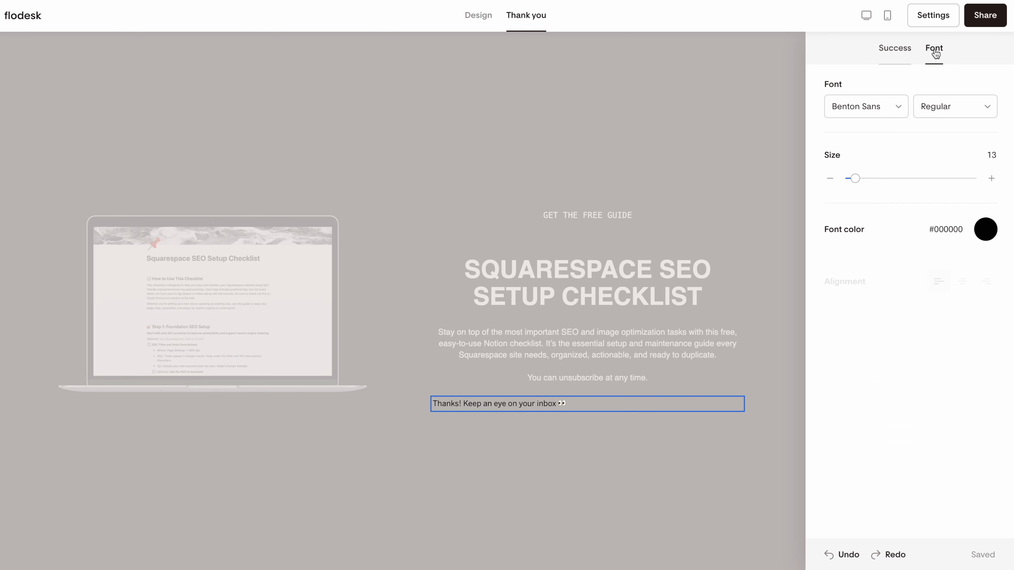
left_click(894, 107)
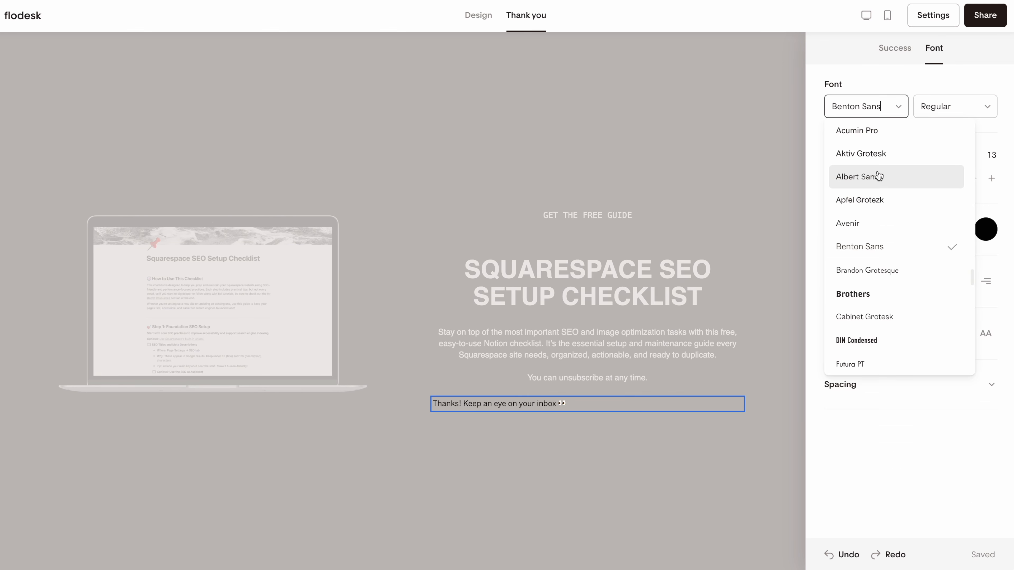
left_click(874, 156)
left_click(991, 178)
left_click(984, 236)
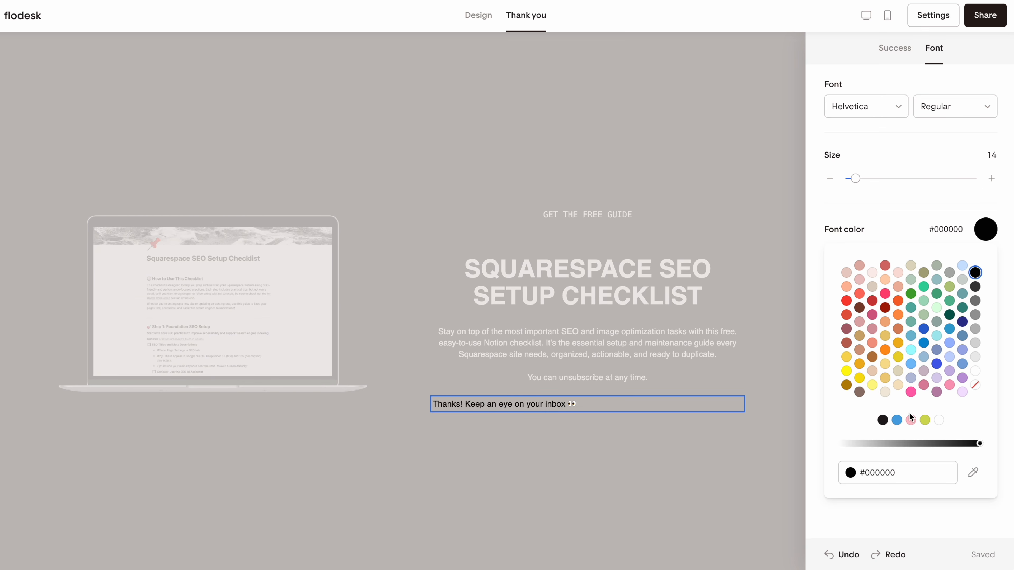
left_click(941, 424)
left_click(869, 524)
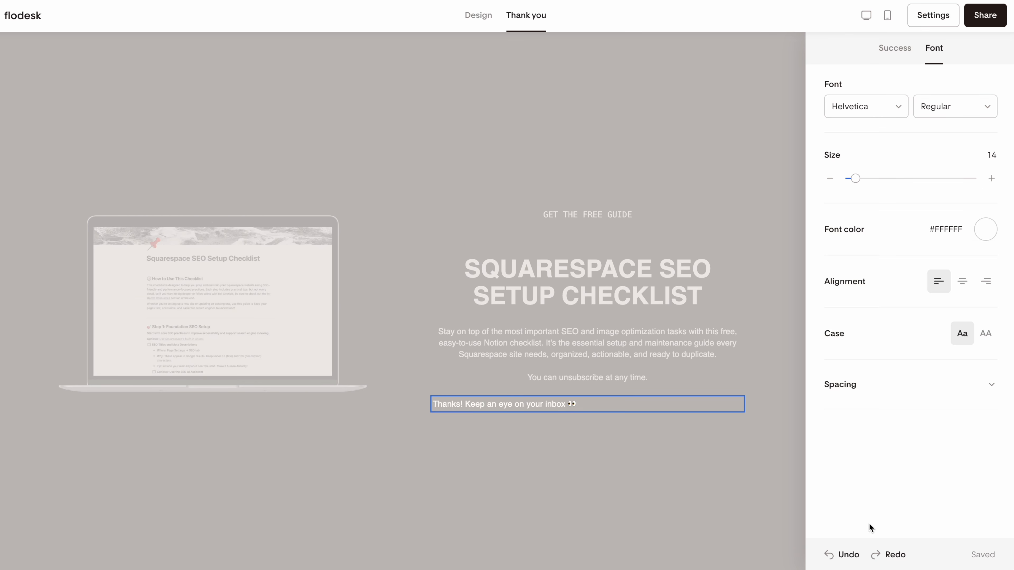
Center the success message and set its letter spacing to 0.
left_click(961, 281)
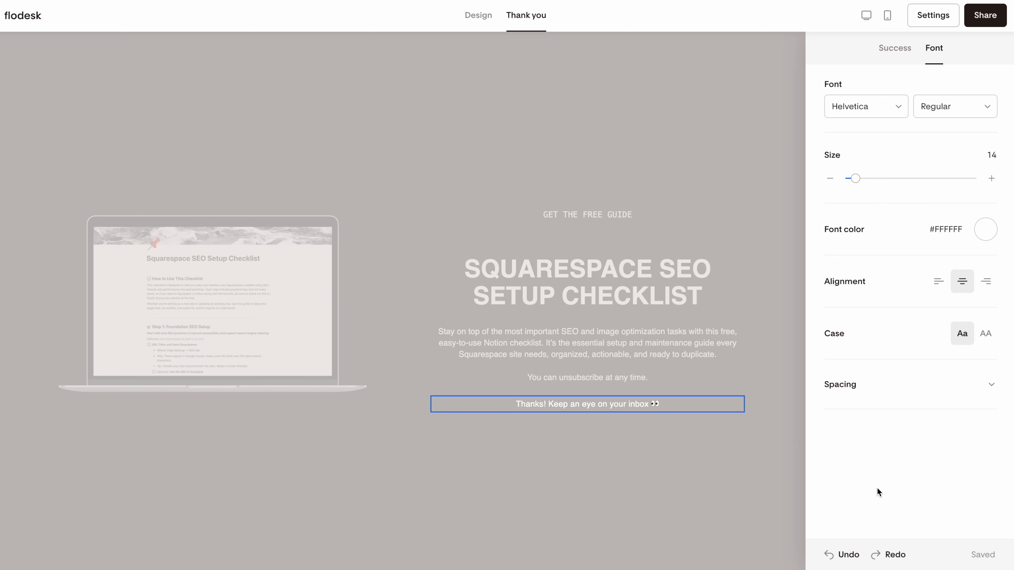
left_click(946, 392)
double_click(993, 493)
type("0")
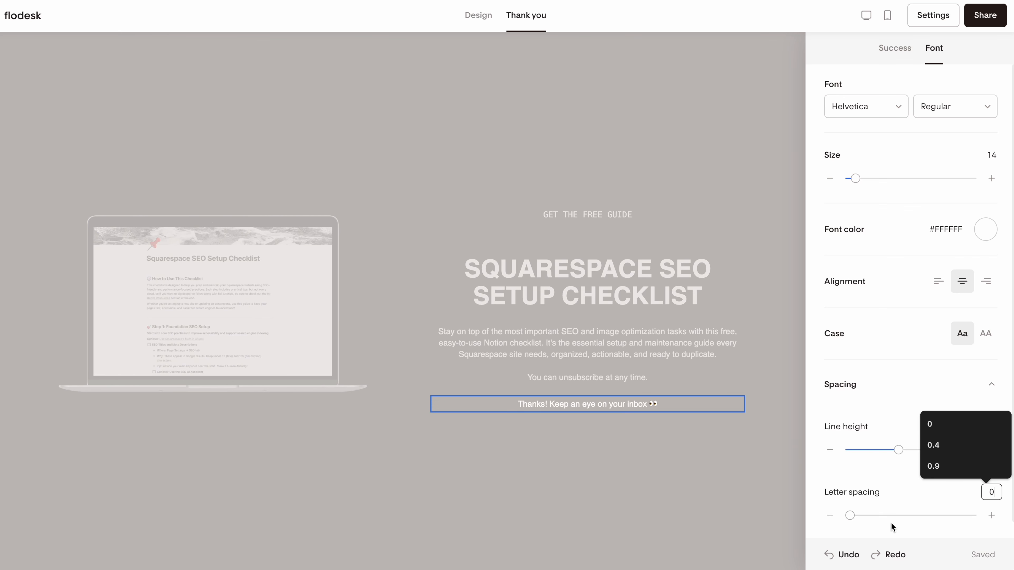
left_click(980, 56)
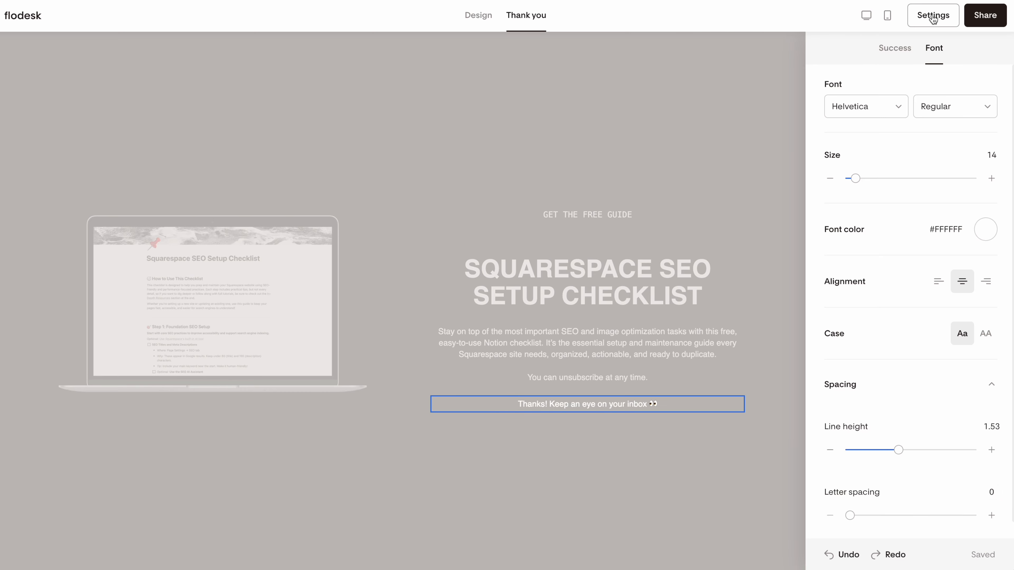
Preview the form's main design in the mobile view from the mockup image down to the button, and return to editing.
left_click(477, 16)
left_click(887, 16)
scroll(493, 268, "down", 2)
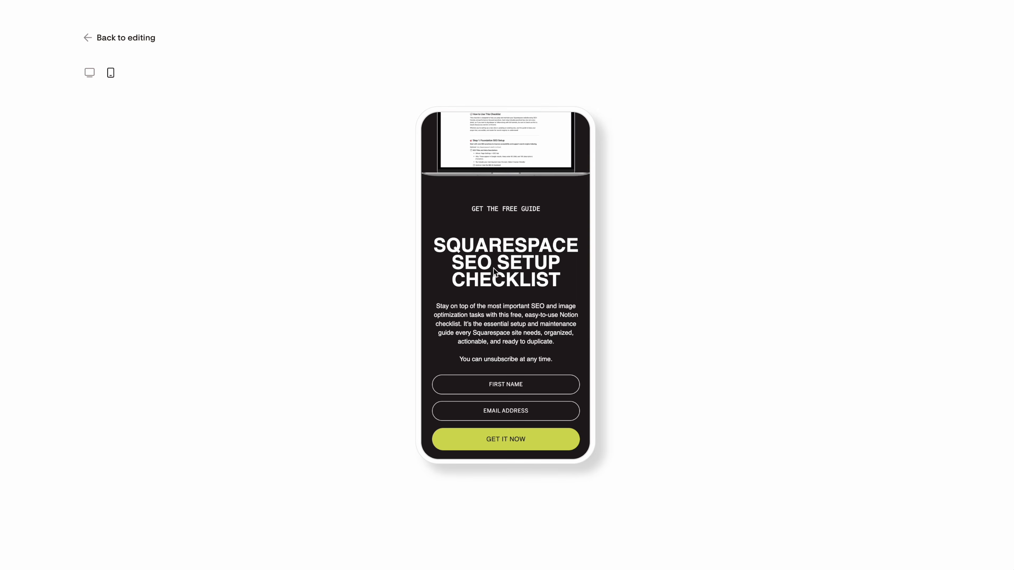
scroll(509, 200, "up", 2)
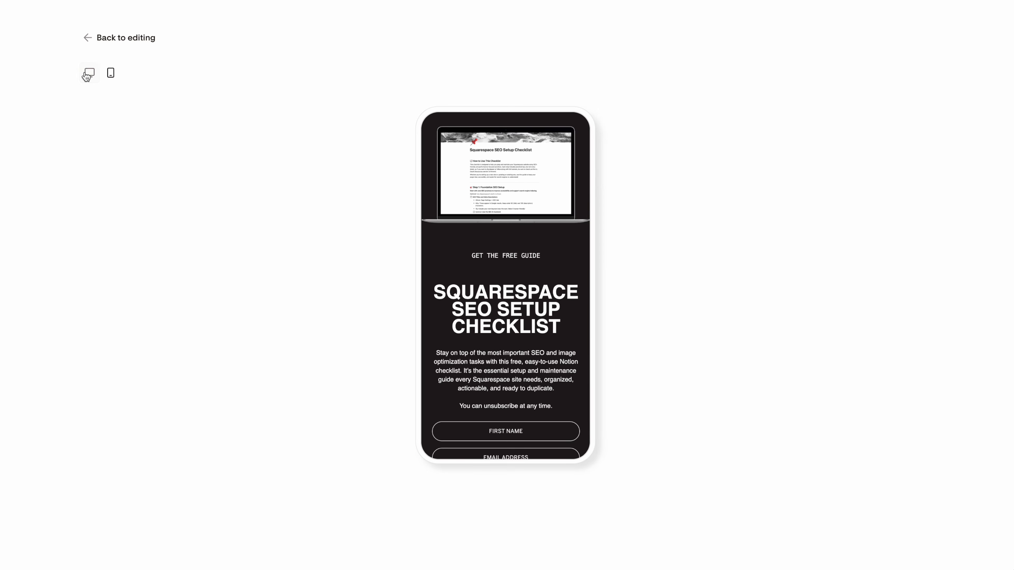
left_click(90, 38)
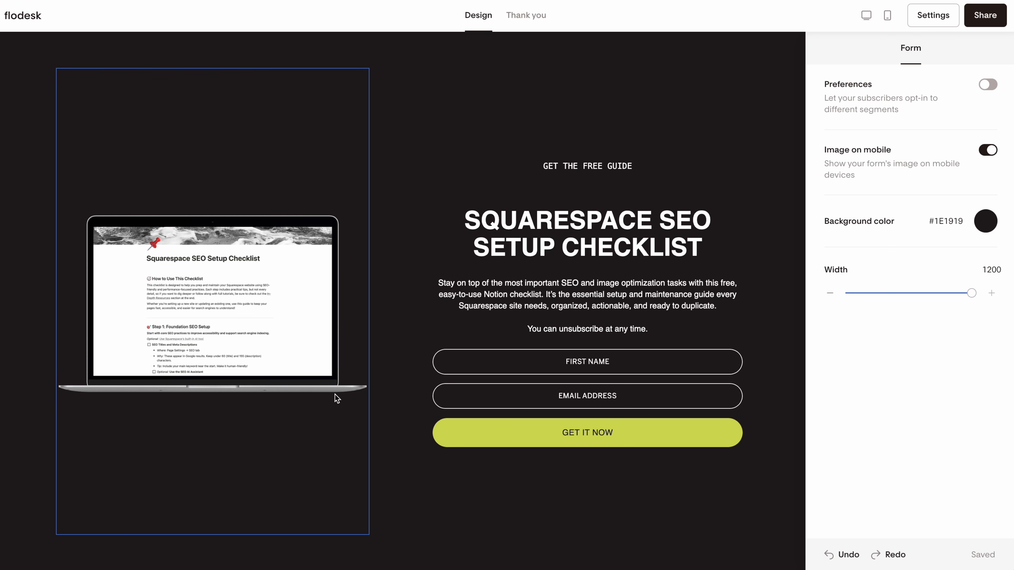
Try hiding the form's image on mobile devices and check the mobile preview.
left_click(995, 150)
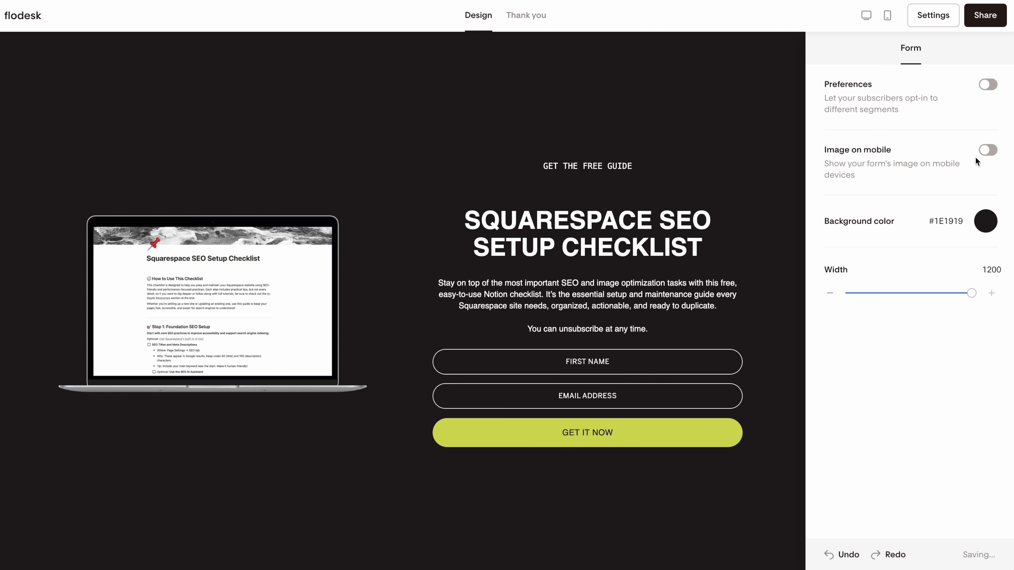
left_click(886, 21)
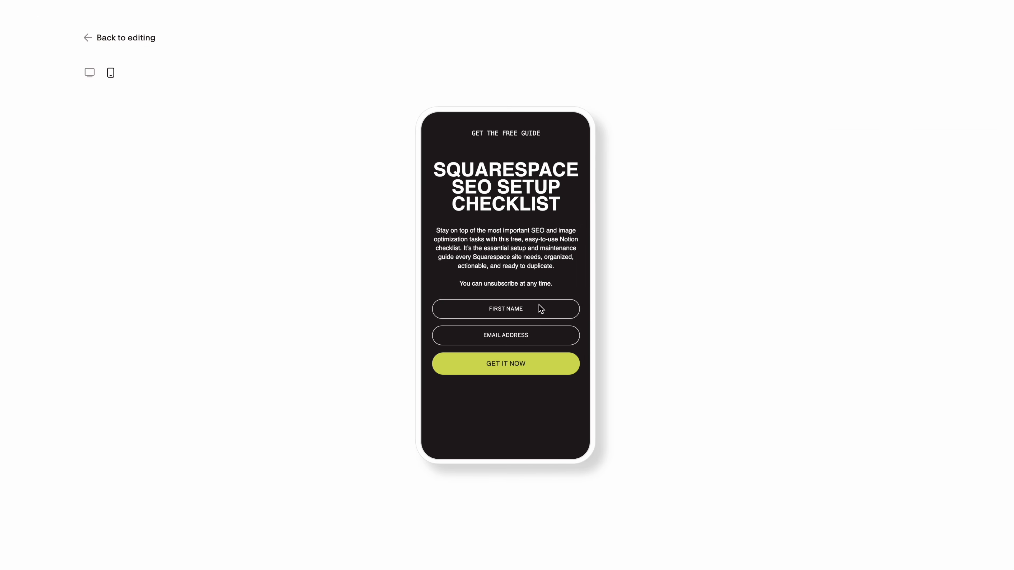
left_click(87, 38)
left_click(992, 153)
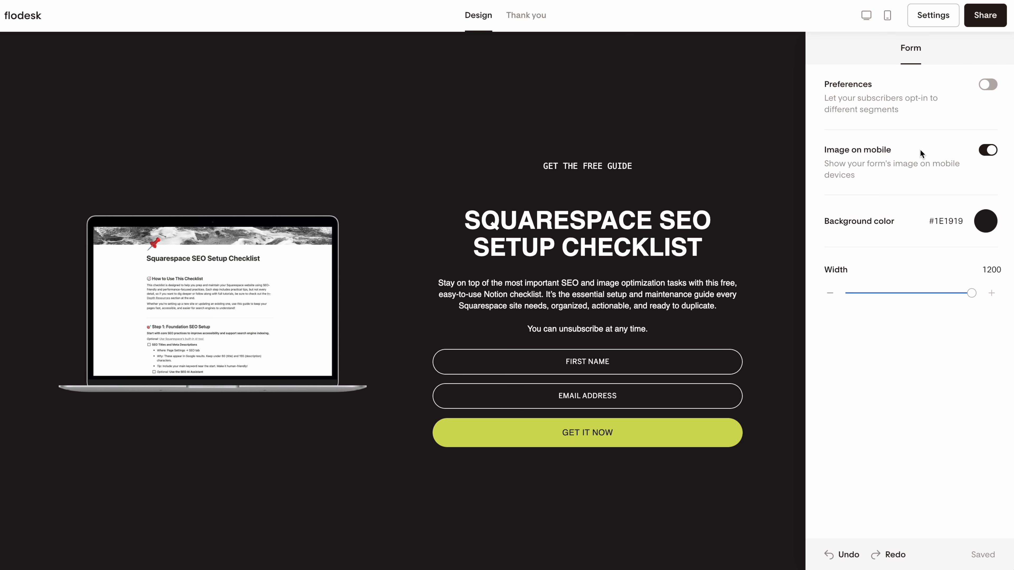
Turn on double opt-in in the form's settings and turn off the notification for new opt-ins.
left_click(928, 19)
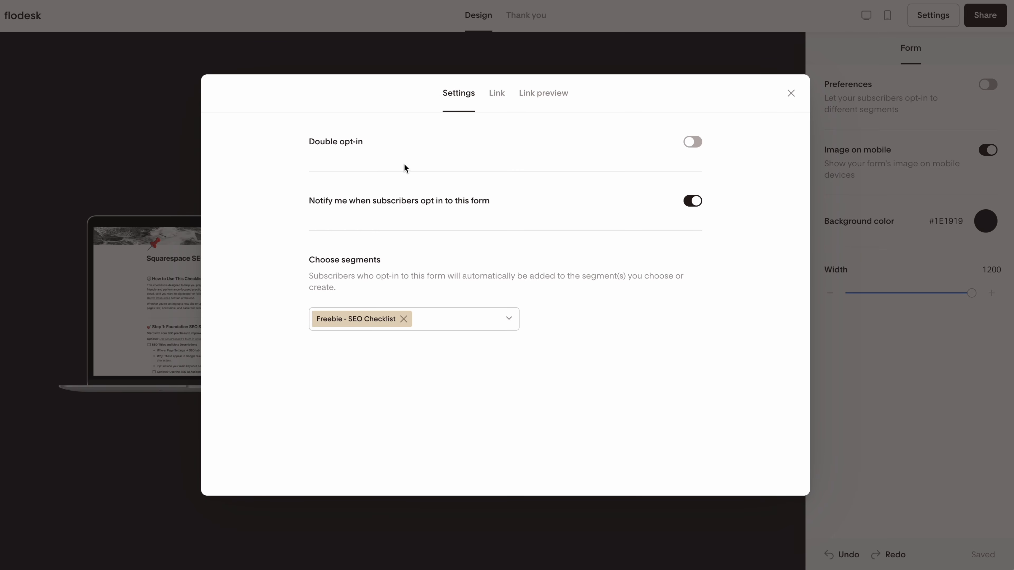
left_click(695, 148)
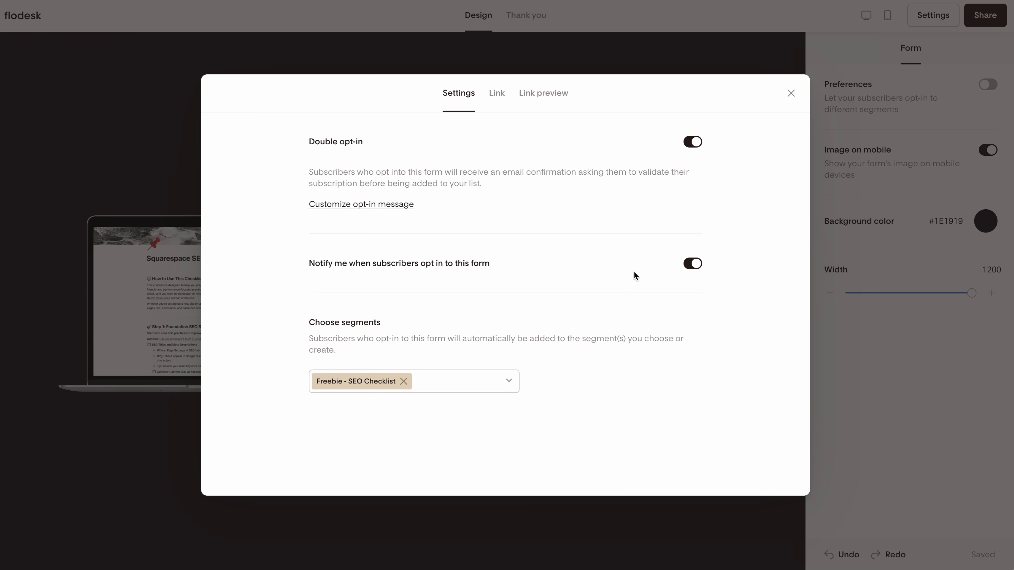
left_click(694, 268)
Change the ending of the form's link to "seo-checklist-freebie" and save it.
left_click(499, 96)
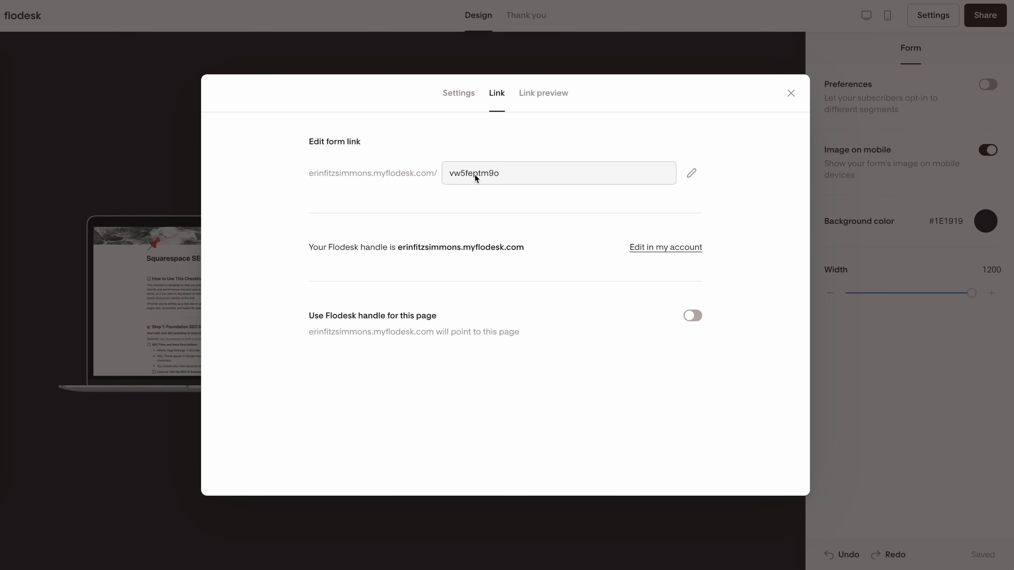
double_click(518, 171)
left_click(693, 173)
double_click(428, 181)
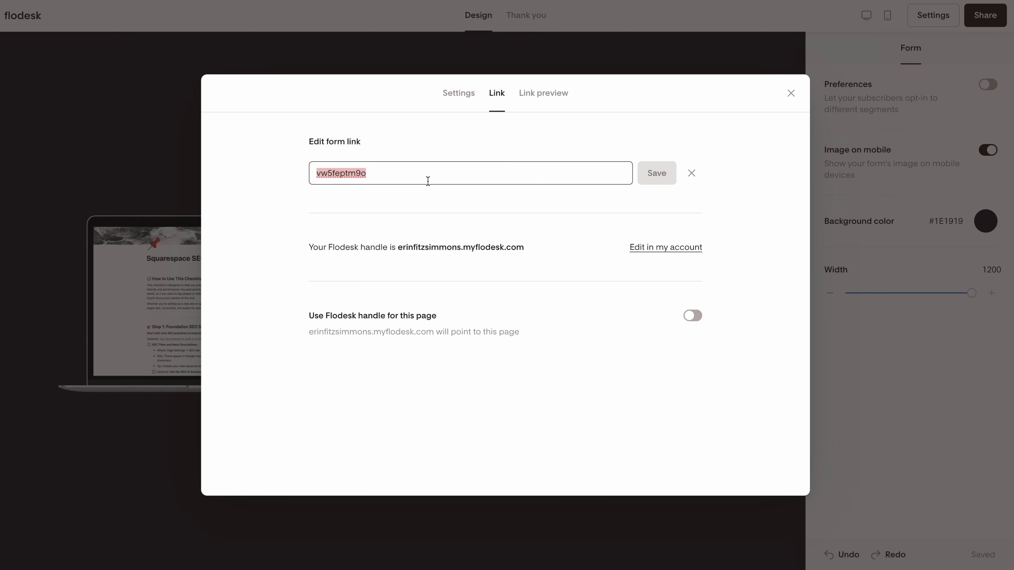
type("seo-checklist-freebie")
left_click(648, 173)
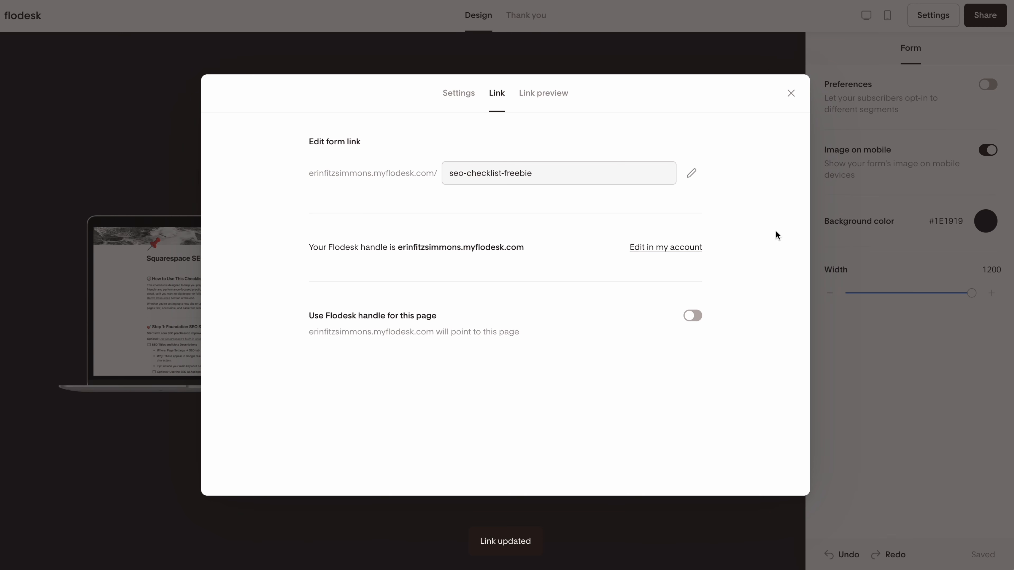
Replace the default Flodesk image in the link preview with the laptop mockup of the SEO checklist.
left_click(553, 93)
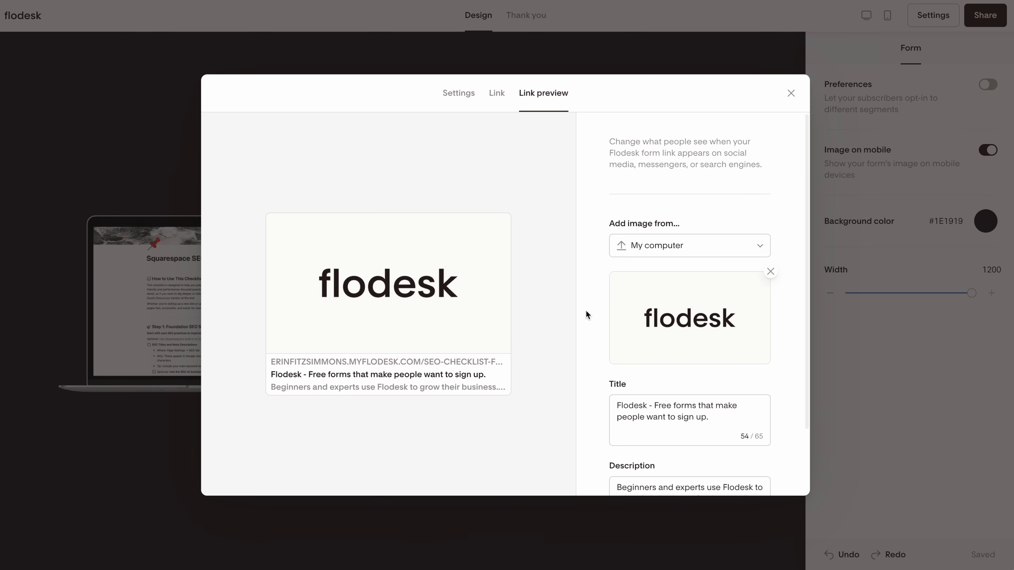
left_click(770, 272)
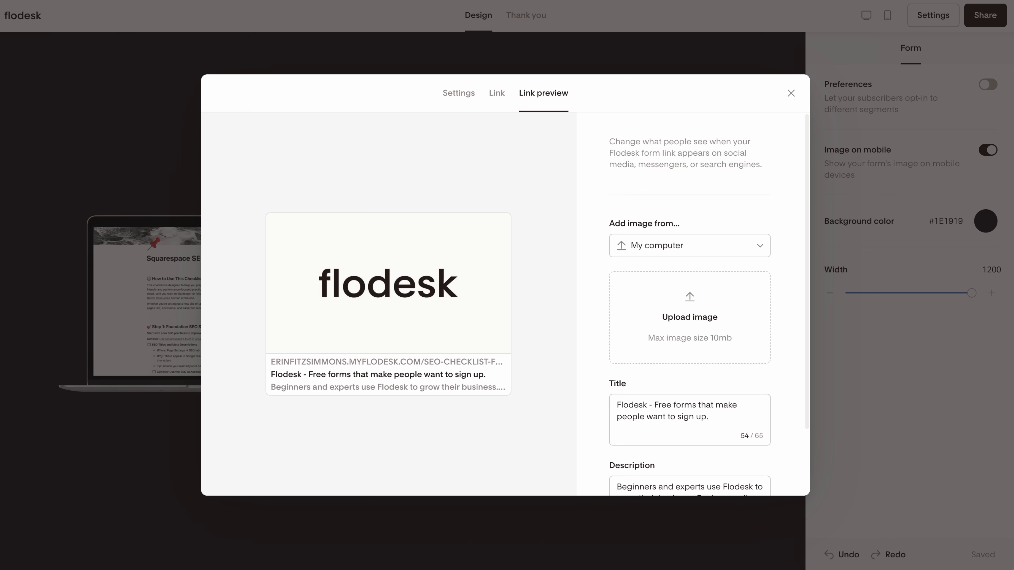
left_click_drag(1013, 332, 690, 330)
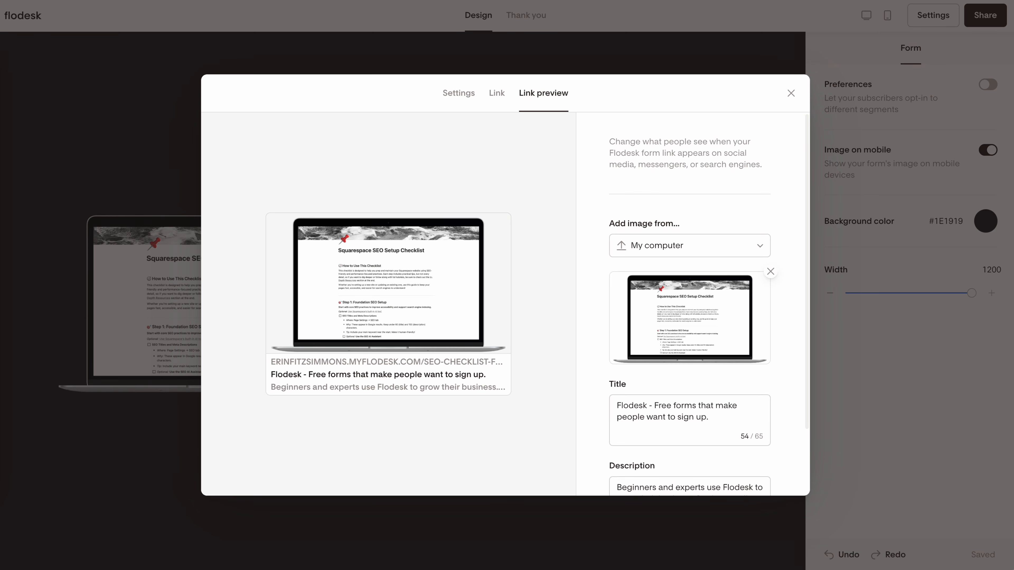
Set the link preview's title to "Squarespace SEO Setup Checklist".
left_click(639, 409)
key("ctrl+a")
type("Squarespace SEO Setup Checklist")
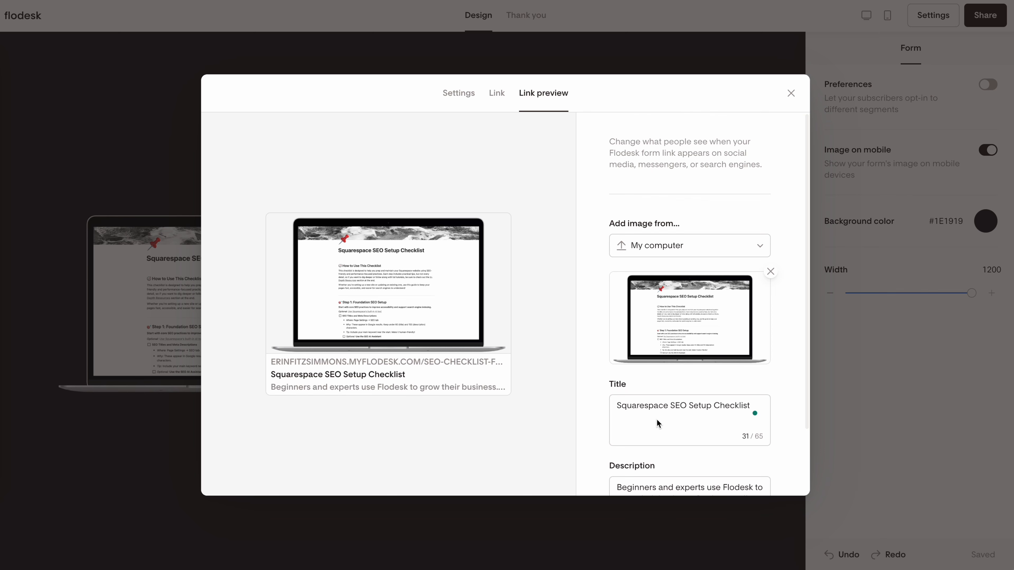
Set the link preview's description to "It’s the SEO essential setup and maintenance guide every Squarespace site needs, organized, actionable, and ready to duplicate." and close the settings.
scroll(656, 421, "down", 2)
left_click(641, 422)
key("ctrl+a")
type("It’s the SEO essential setup and maintenance guide every Squarespace site needs, organized, actionable, and ready to duplicate.")
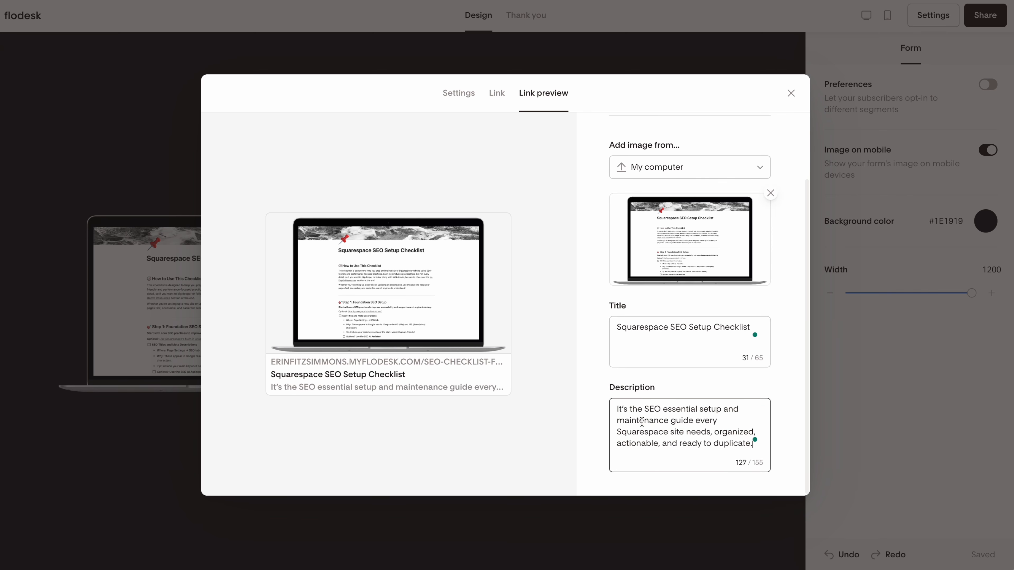
scroll(642, 421, "up", 2)
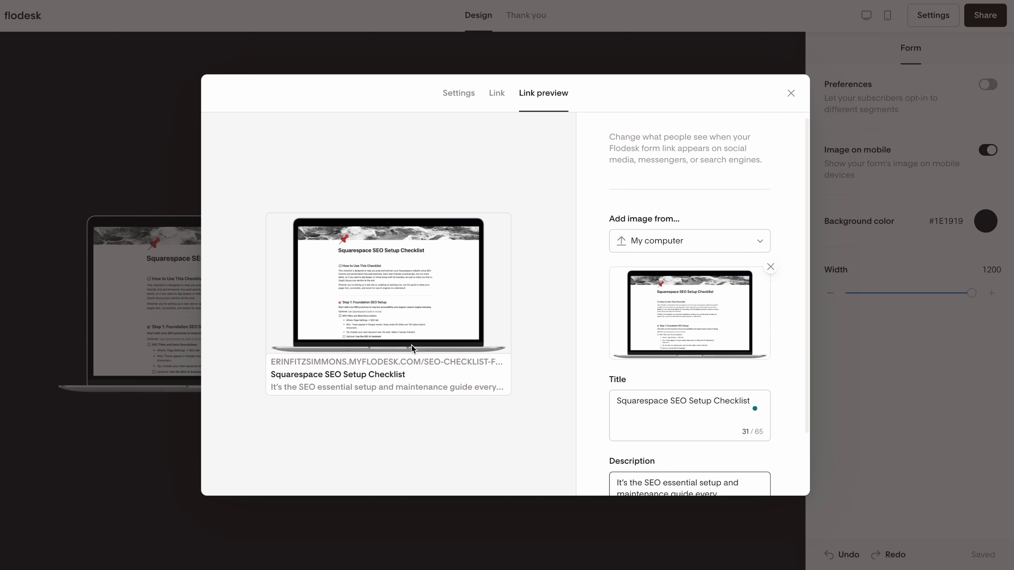
scroll(583, 273, "down", 2)
scroll(582, 273, "up", 2)
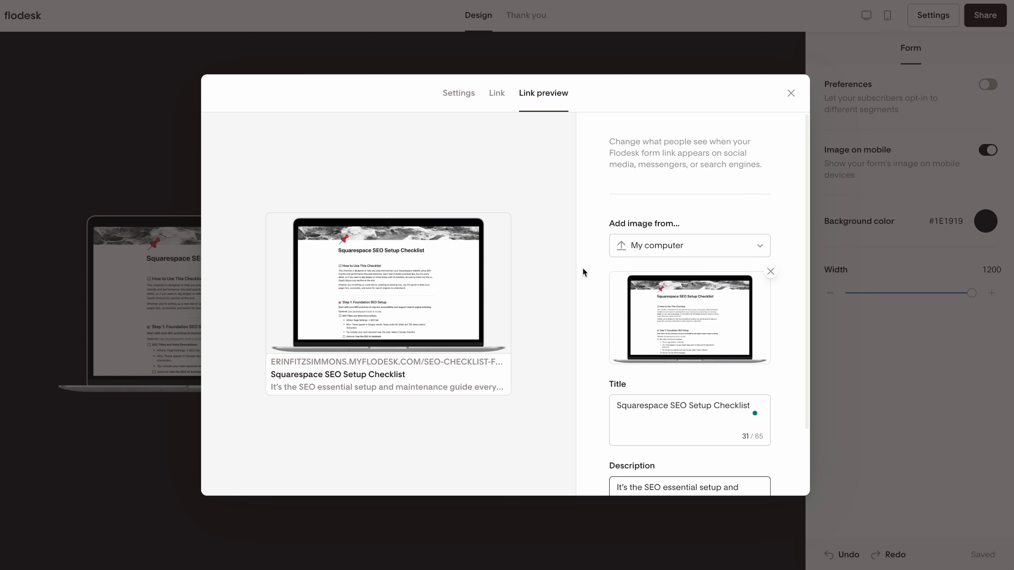
left_click(791, 93)
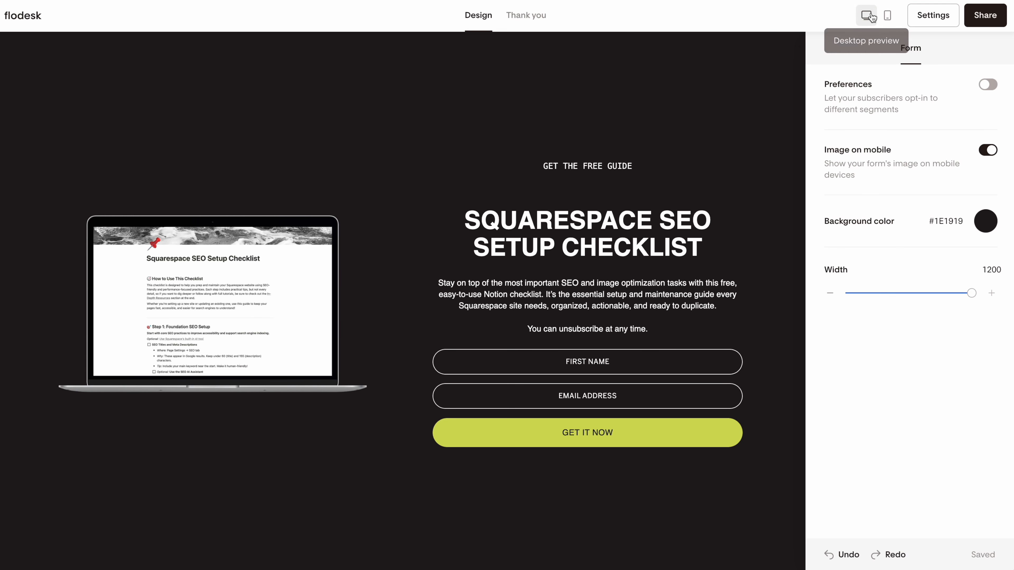
Copy the finished full-page form's share link to the clipboard.
left_click(985, 15)
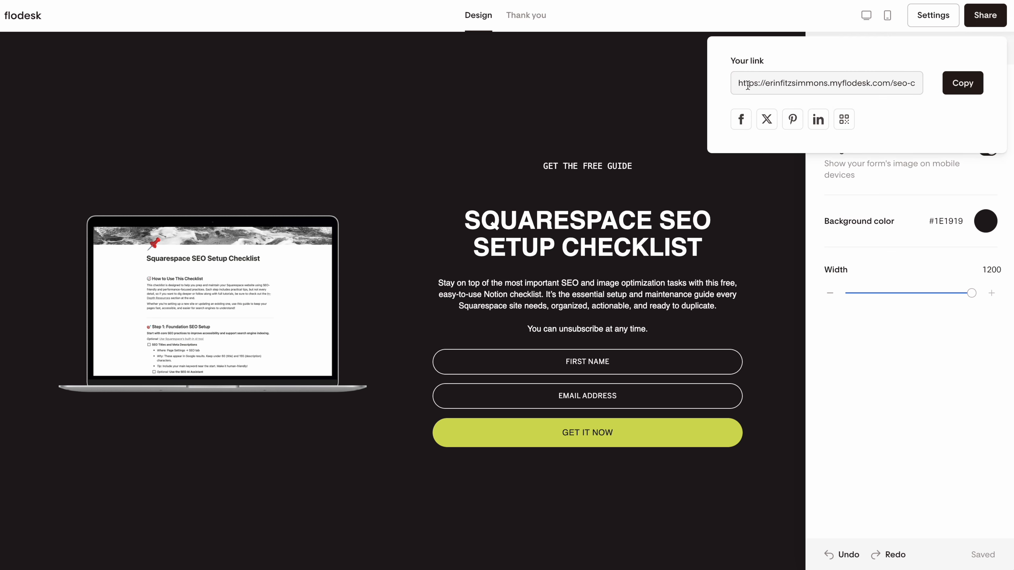
left_click(958, 84)
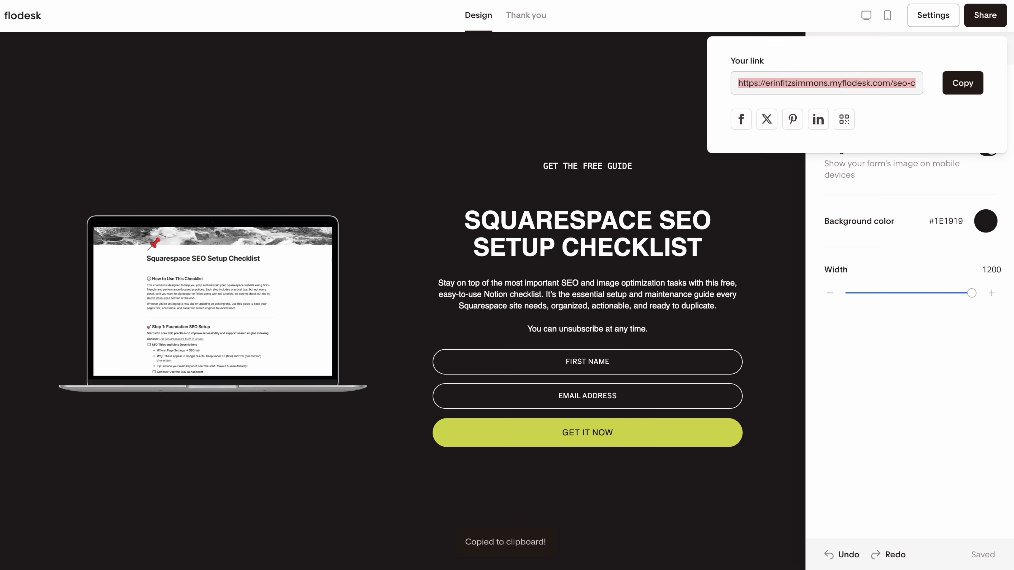
left_click(403, 116)
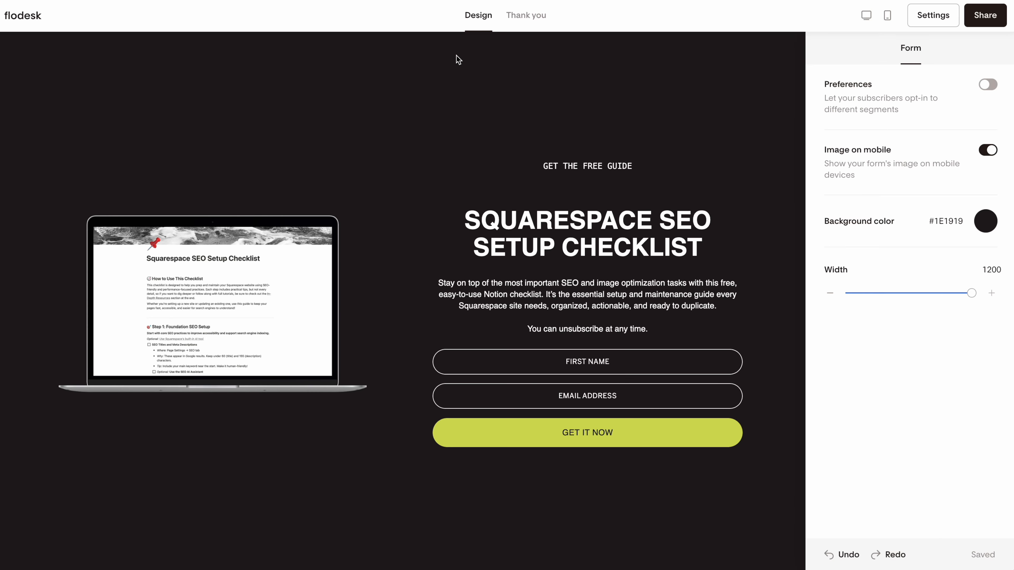
Start a new form from the forms overview and examine the Inline templates and an inline opt-in example on the website.
left_click(28, 18)
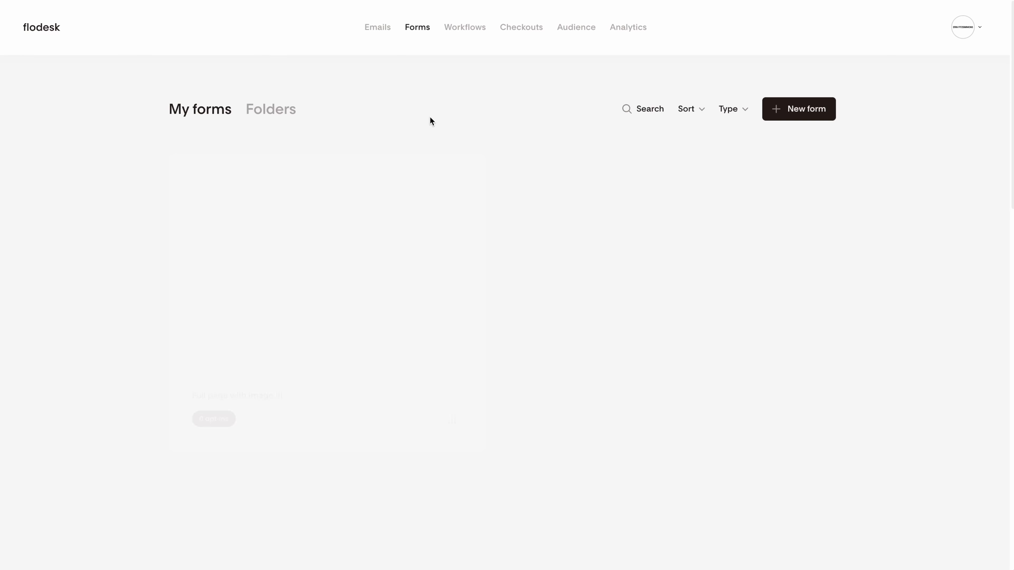
left_click(805, 114)
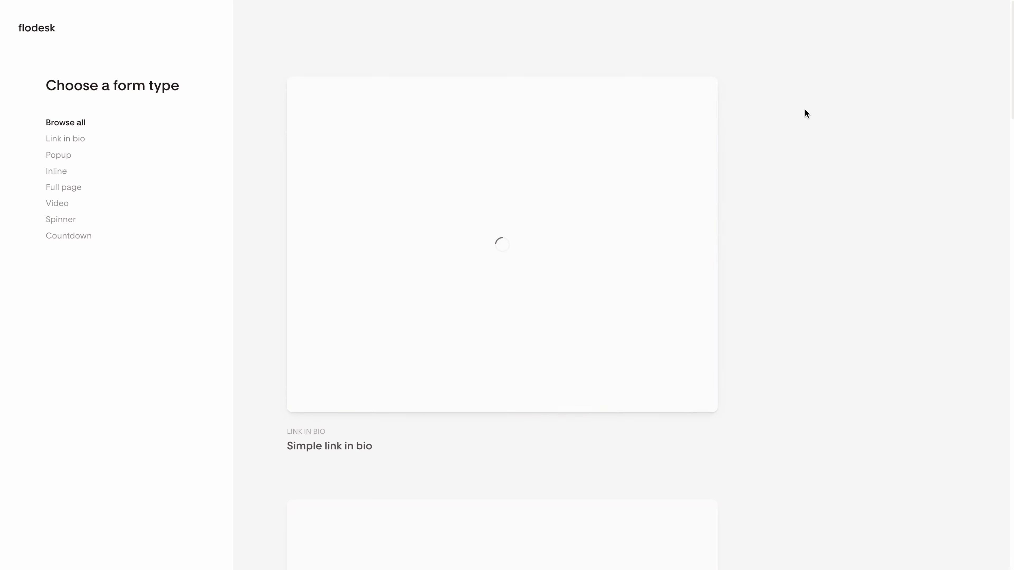
left_click(51, 172)
mouse_move(290, 229)
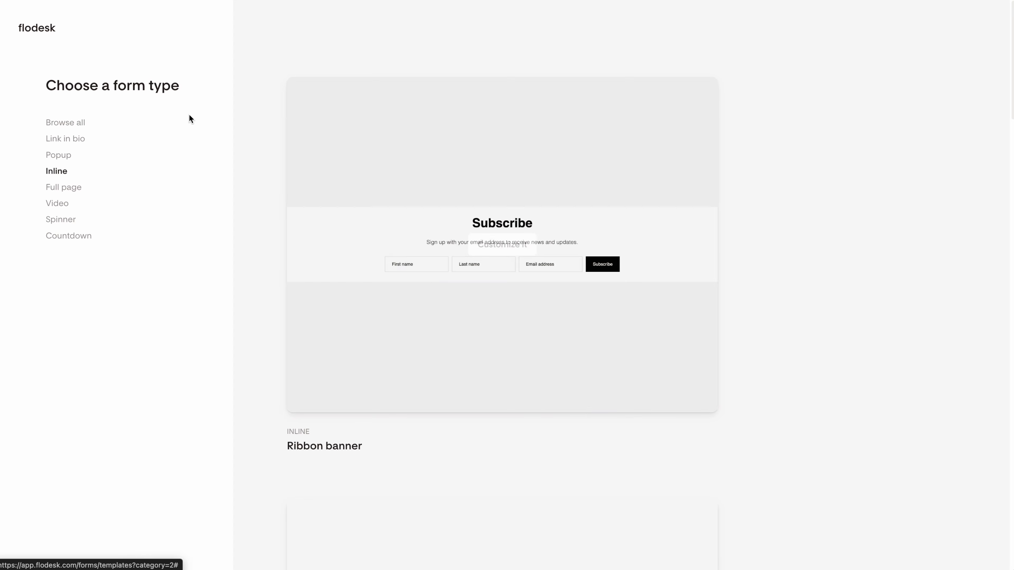
scroll(322, 175, "down", 15)
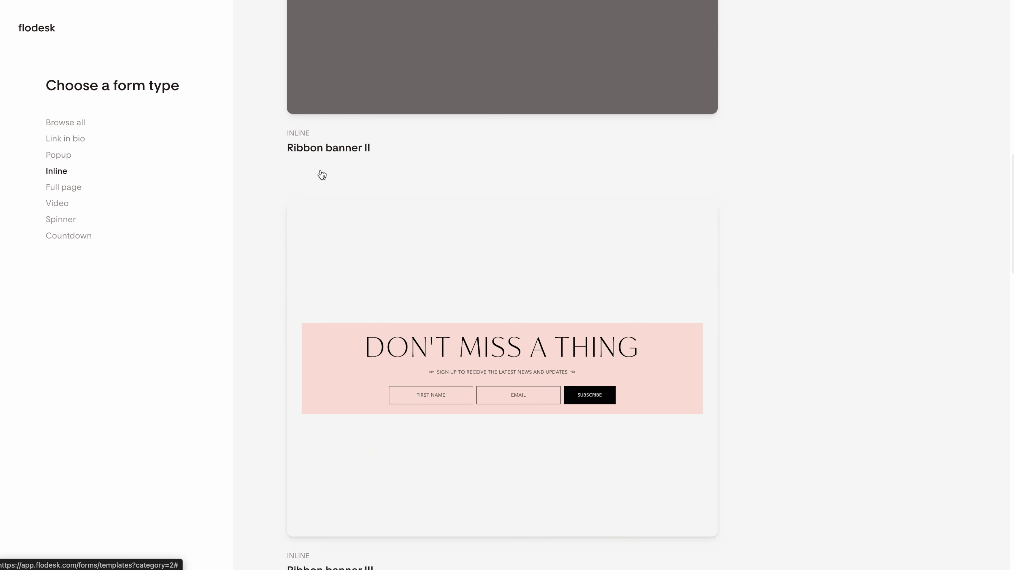
scroll(261, 173, "down", 5)
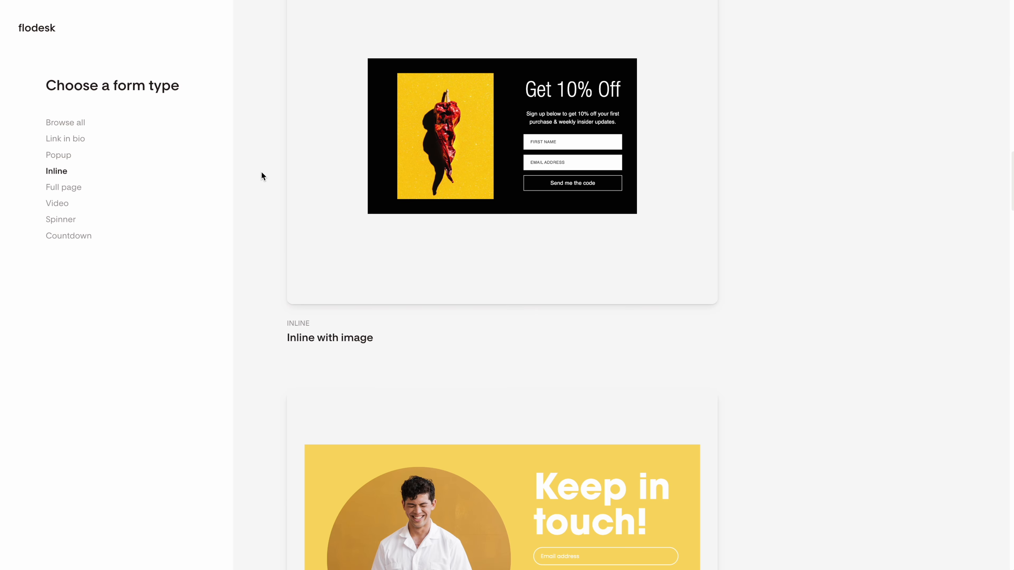
scroll(261, 172, "down", 5)
scroll(262, 173, "down", 12)
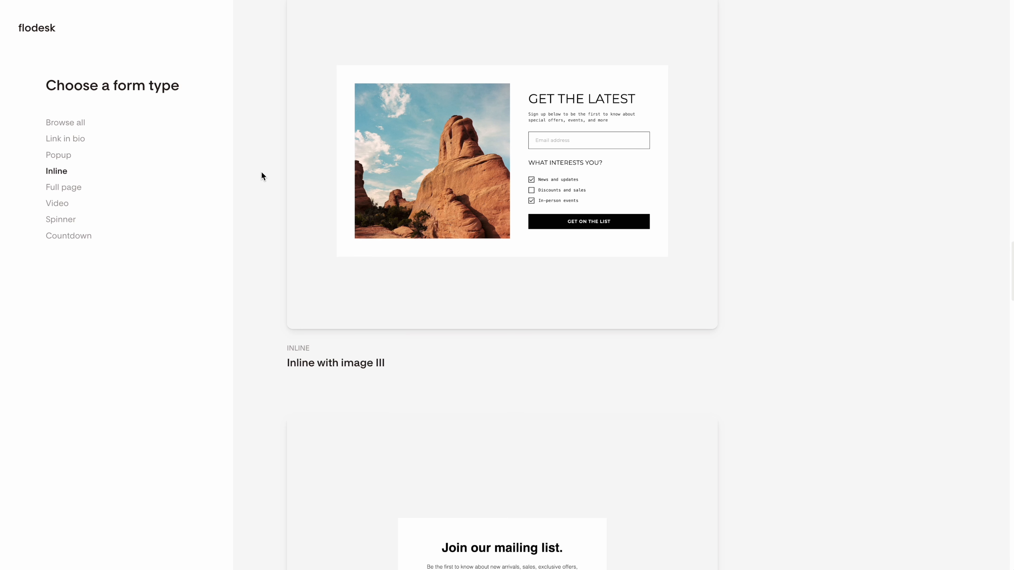
mouse_move(381, 200)
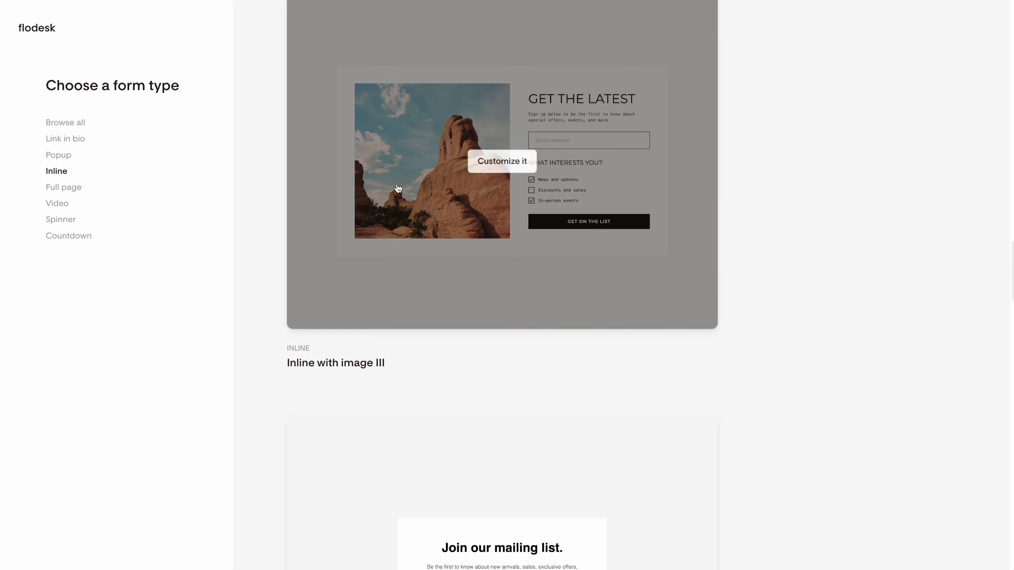
scroll(381, 201, "up", 2)
scroll(379, 203, "down", 6)
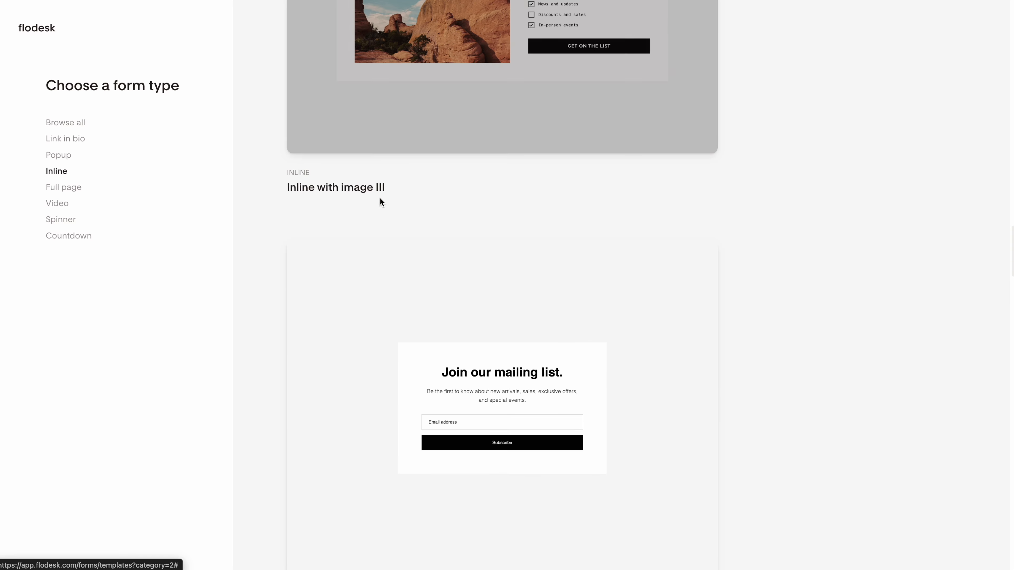
scroll(379, 202, "up", 5)
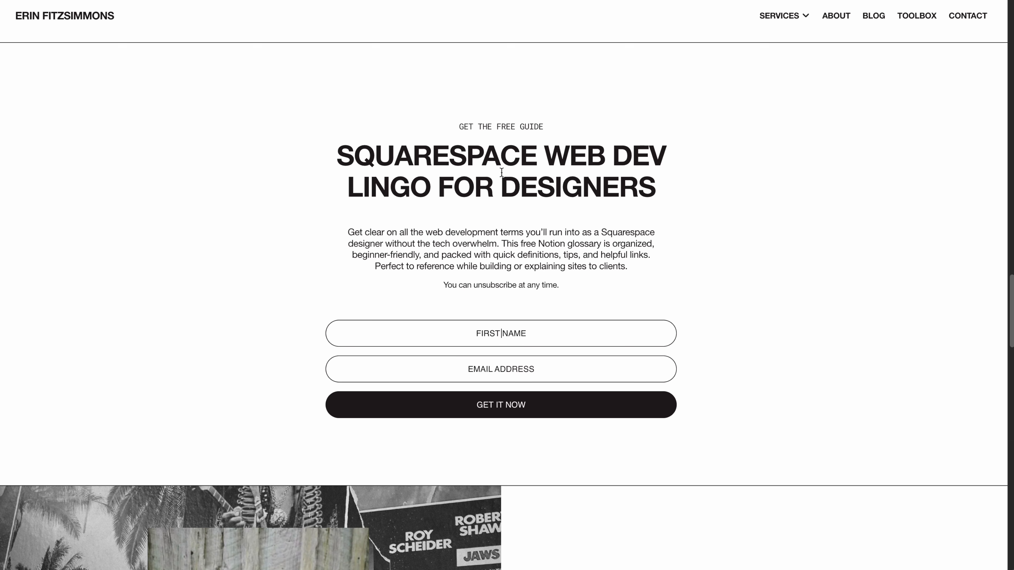
scroll(576, 192, "down", 2)
scroll(576, 192, "up", 2)
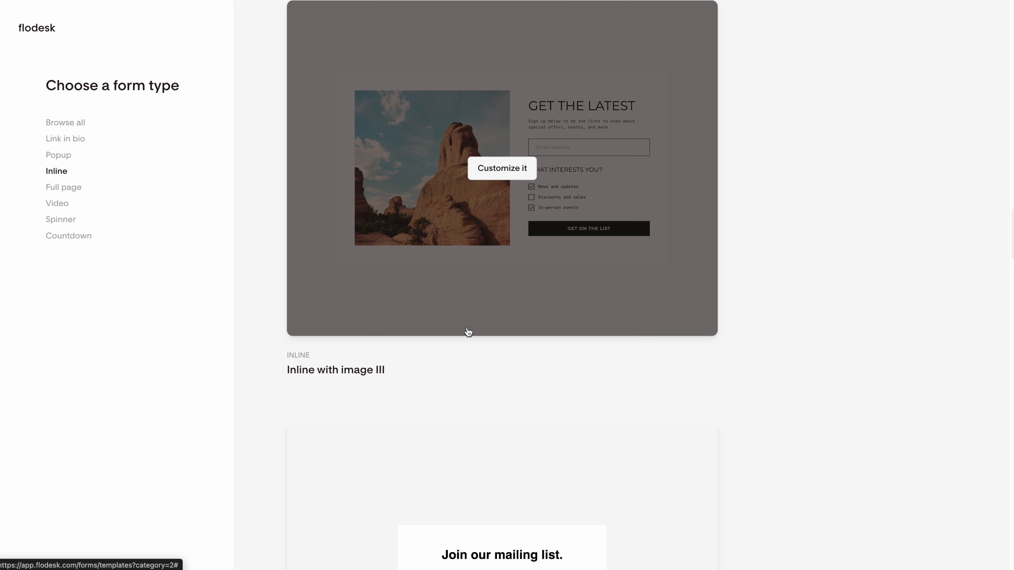
Create a form from the "Inline without image" template and assign its subscribers to the Newsletter segment.
scroll(468, 333, "down", 5)
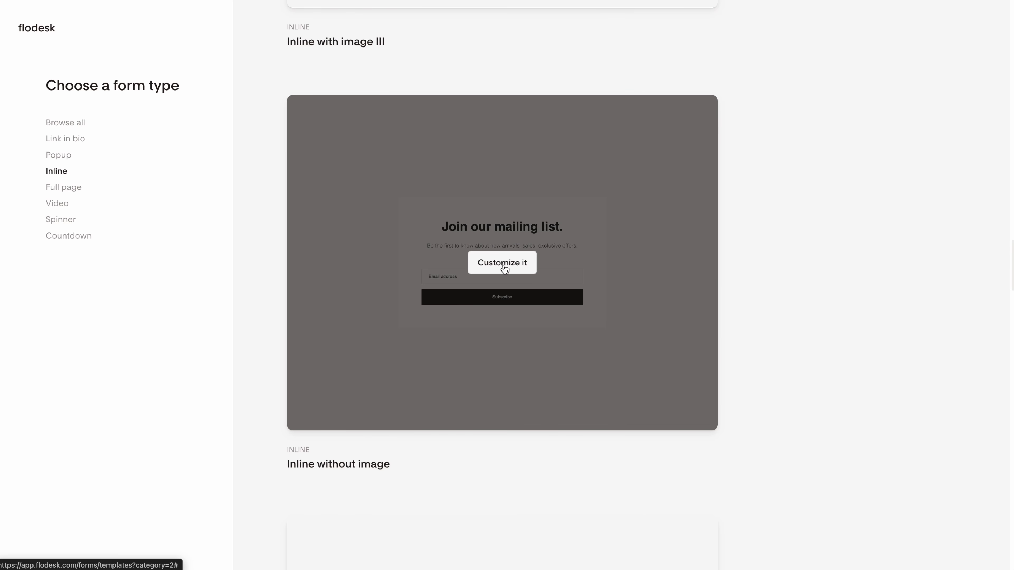
left_click(503, 264)
left_click(482, 290)
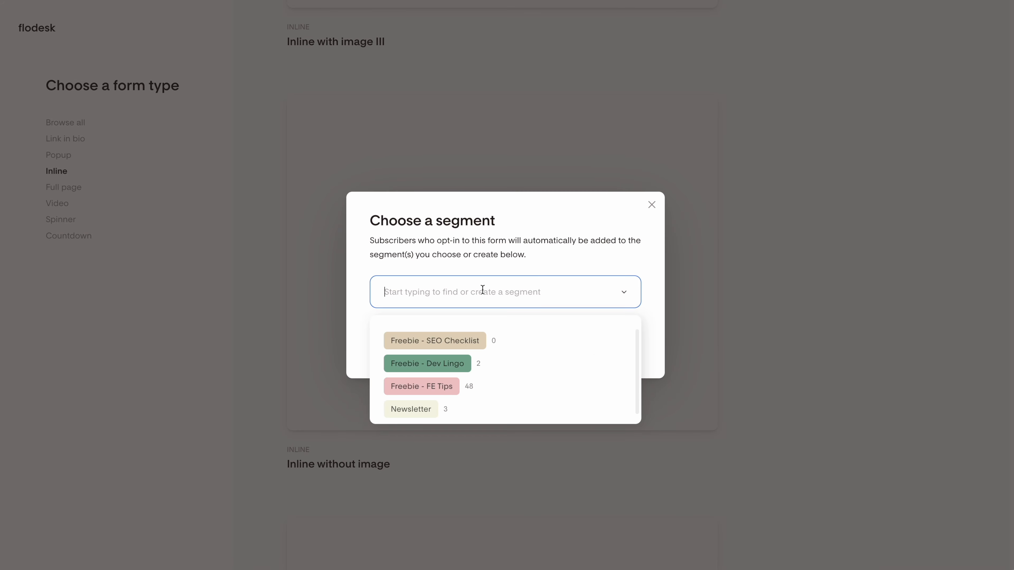
left_click(477, 406)
left_click(629, 339)
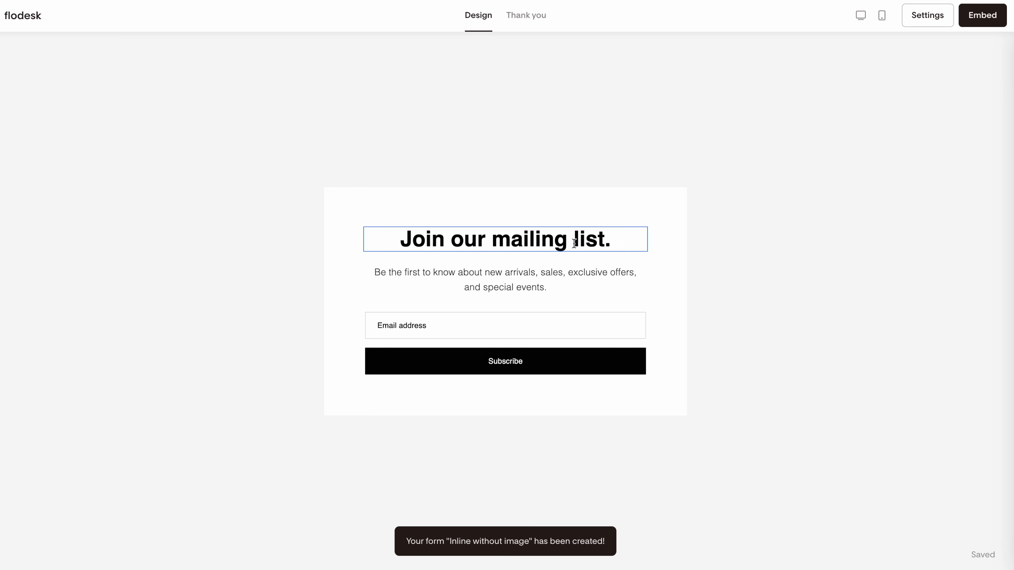
Delete the "Join our mailing list." heading text and the description text below it from the inline form.
left_click(572, 242)
left_click(573, 243)
left_click(520, 236)
triple_click(520, 236)
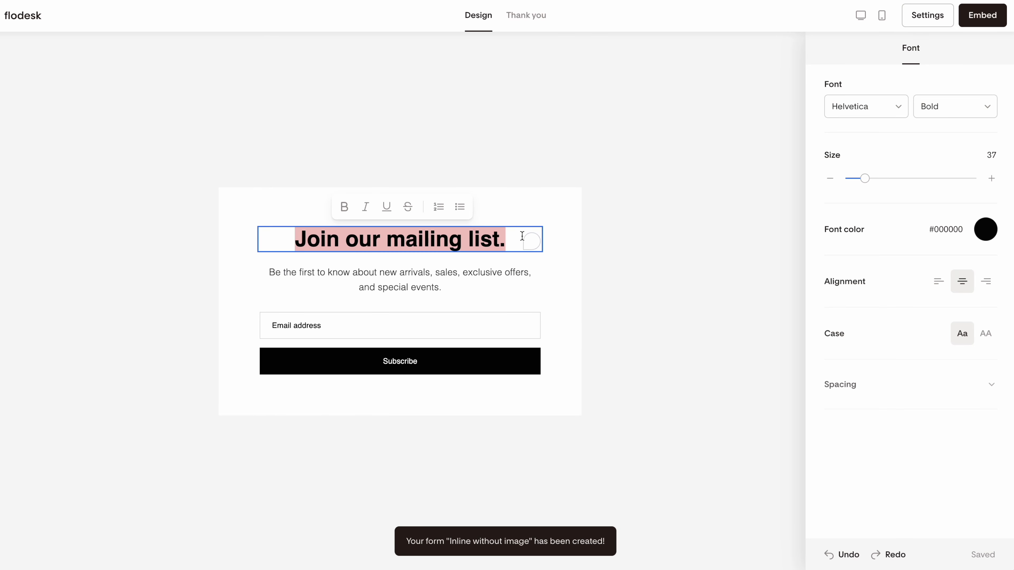
key("BackSpace")
left_click(519, 284)
triple_click(534, 285)
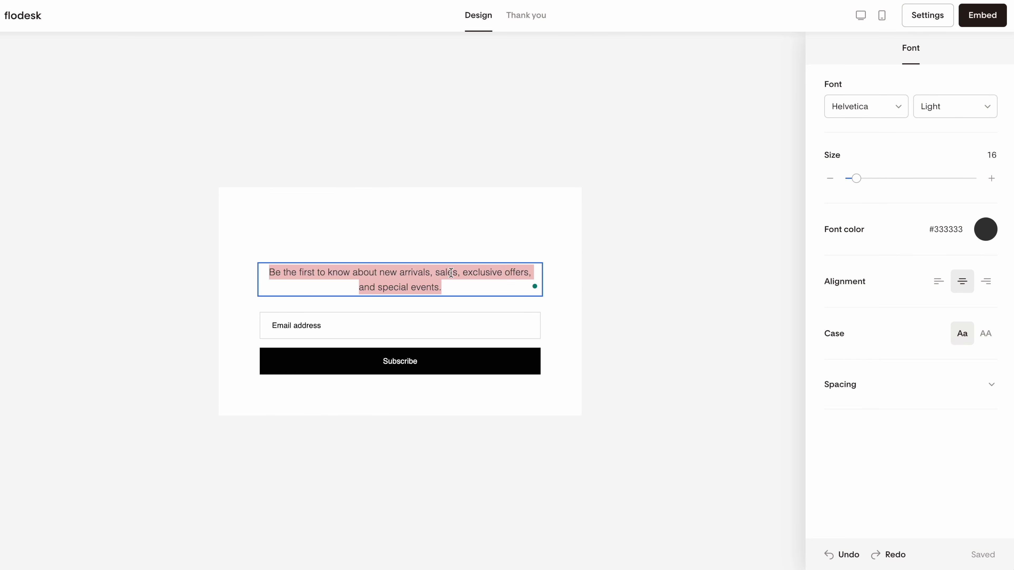
key("BackSpace")
left_click(459, 249)
Set the inline form's background color to no color.
left_click(470, 164)
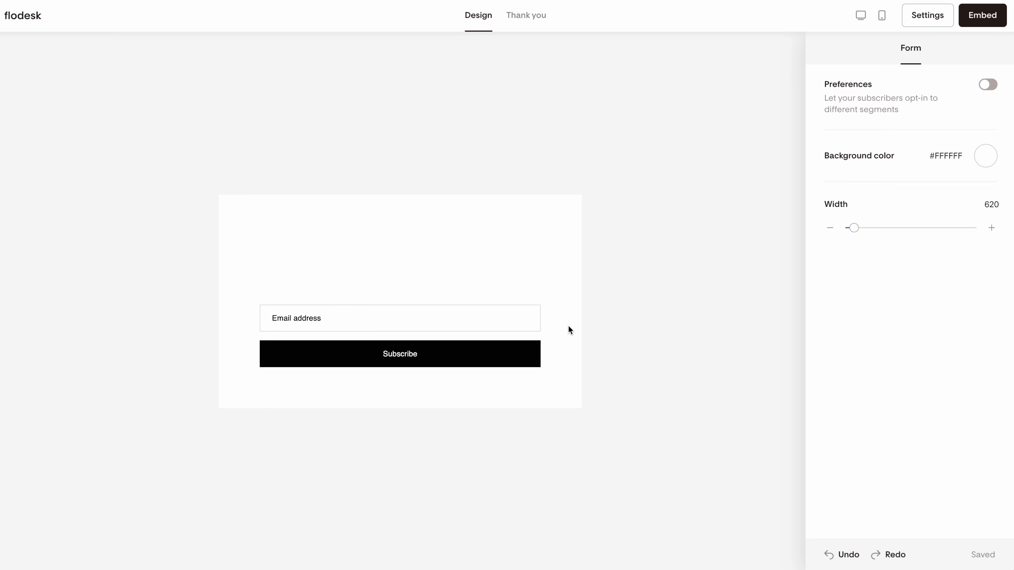
left_click(983, 160)
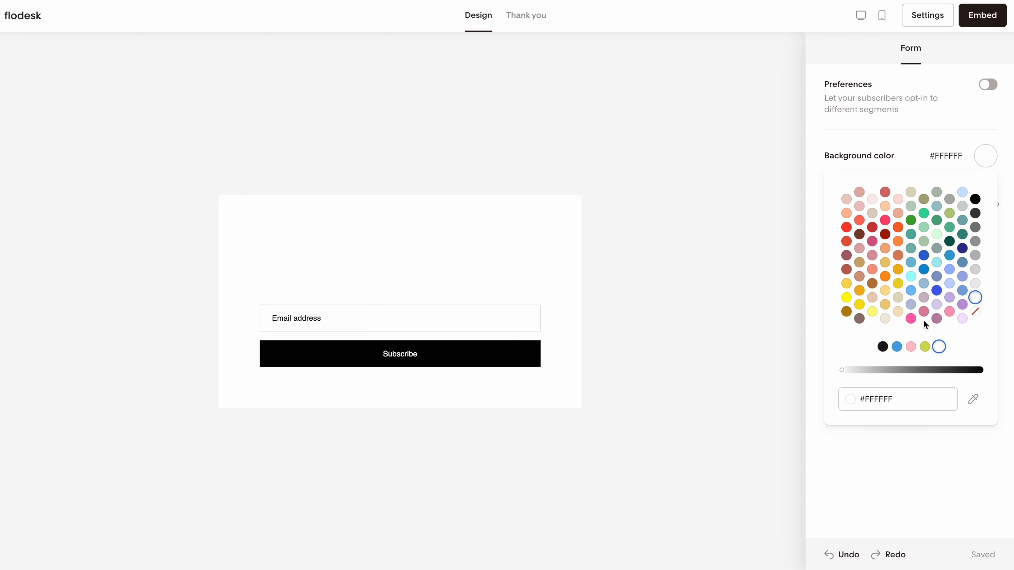
left_click(976, 313)
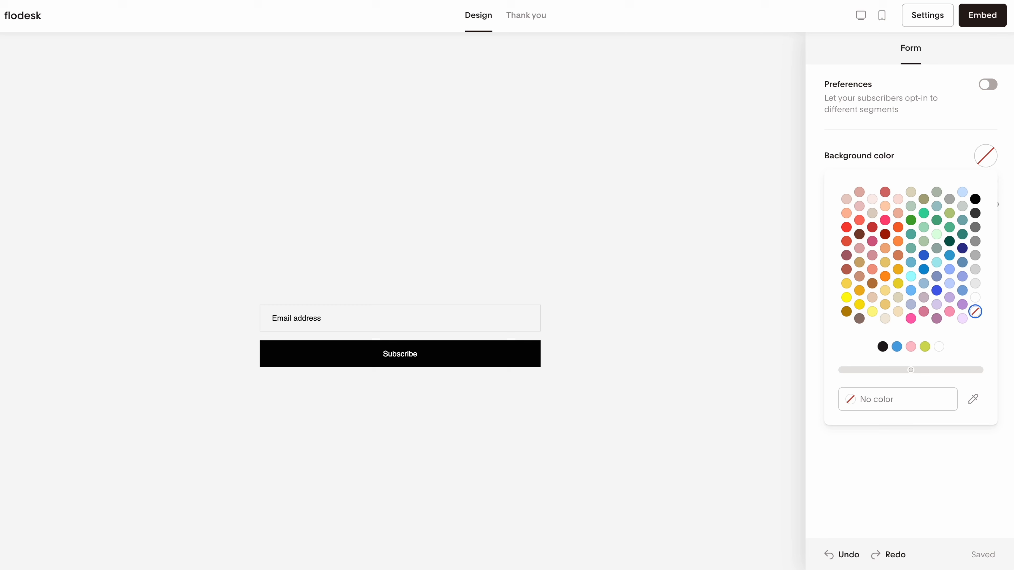
left_click(920, 494)
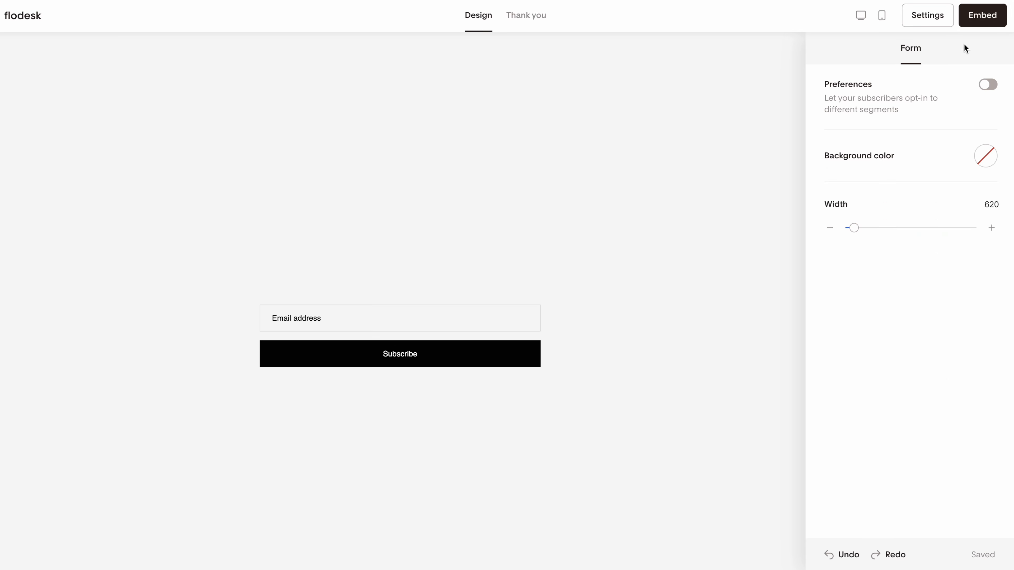
Try out the subscriber preferences option, leaving it off, and set the inline form's width to 600.
left_click(988, 83)
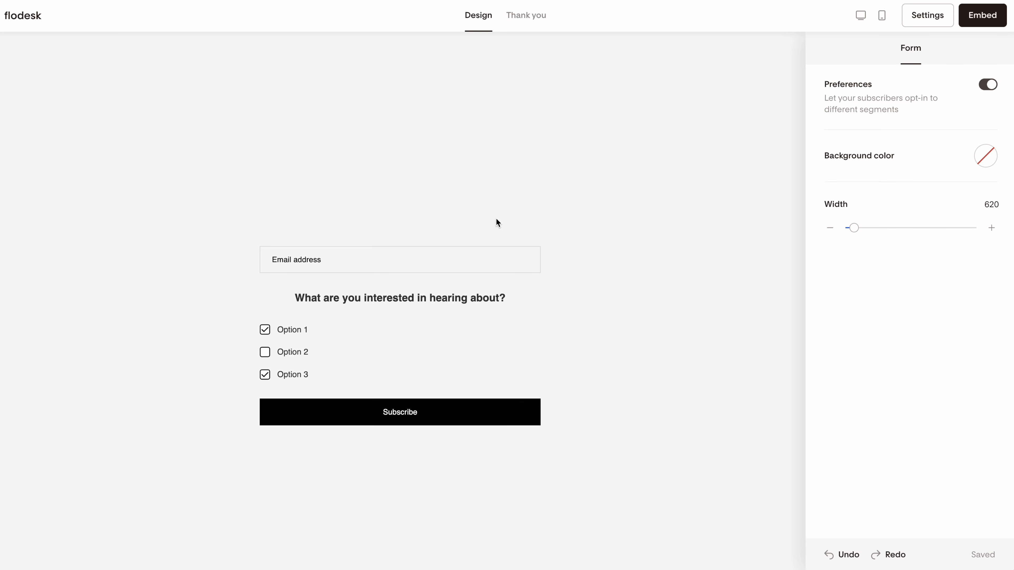
left_click(988, 86)
left_click(992, 228)
mouse_move(855, 227)
left_mouse_down()
mouse_move(914, 229)
mouse_move(850, 233)
left_mouse_up()
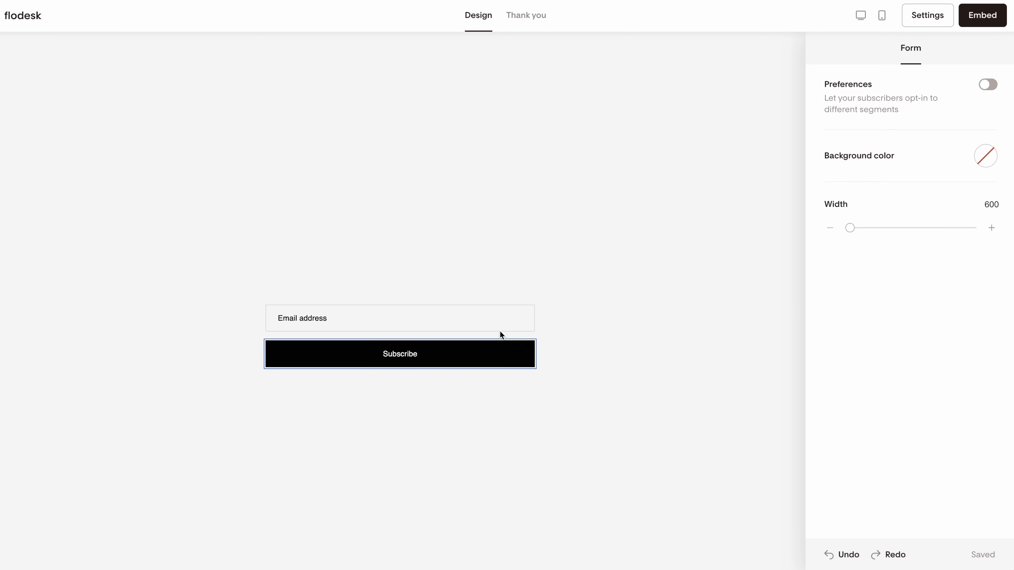
left_click(412, 317)
left_click(394, 240)
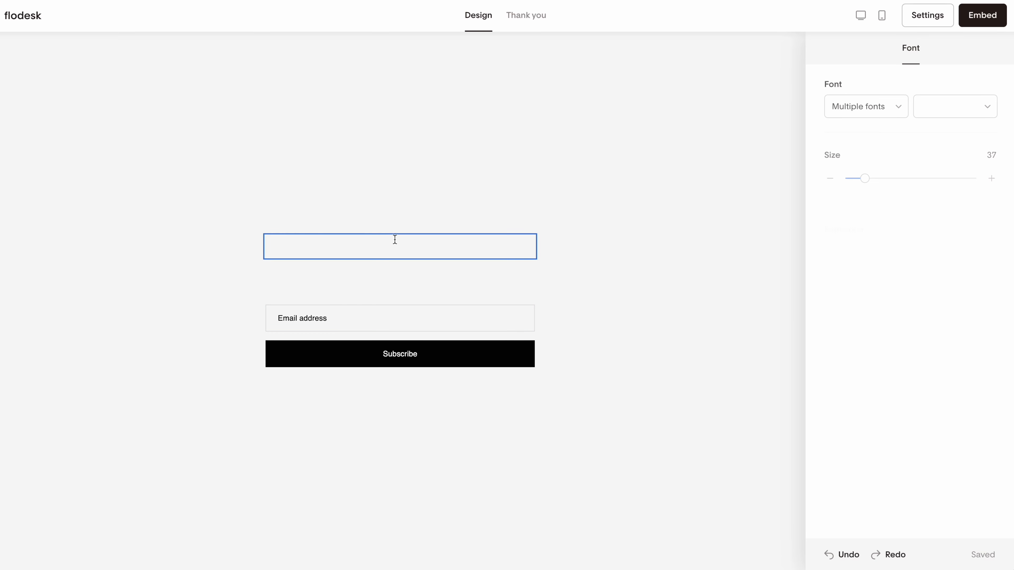
left_click(448, 309)
left_click(456, 279)
left_click(452, 254)
left_click(452, 282)
Add a First name field to the inline form, move it above Email address, and open the fields' font settings.
left_click(449, 316)
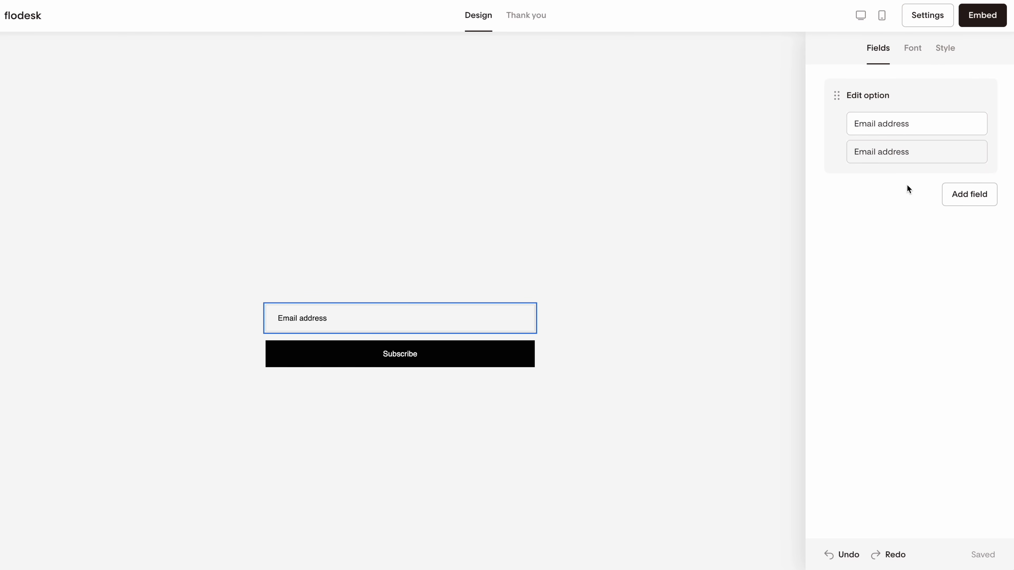
left_click(969, 197)
left_click(934, 222)
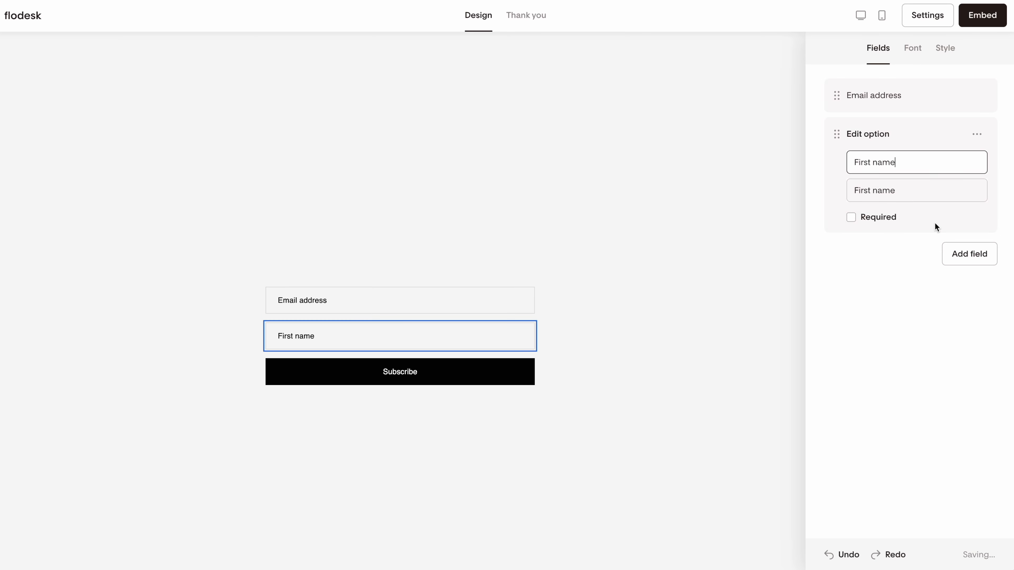
left_click_drag(835, 133, 843, 81)
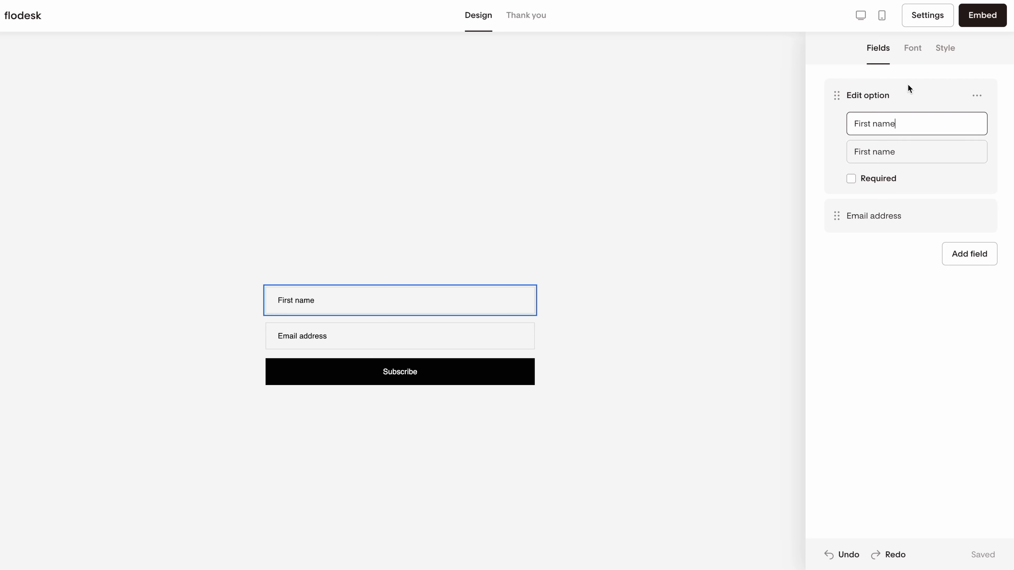
left_click(870, 313)
left_click(913, 48)
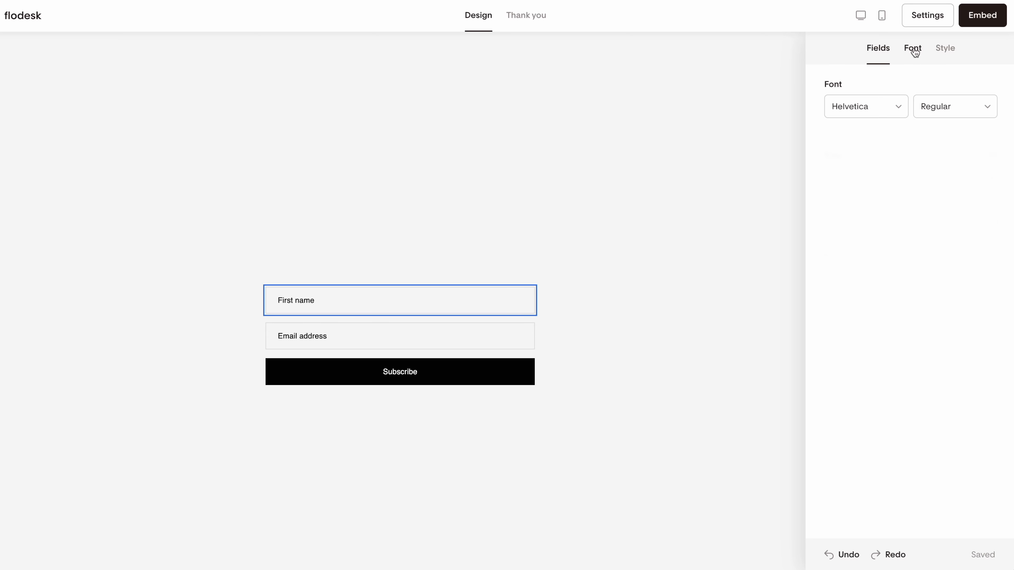
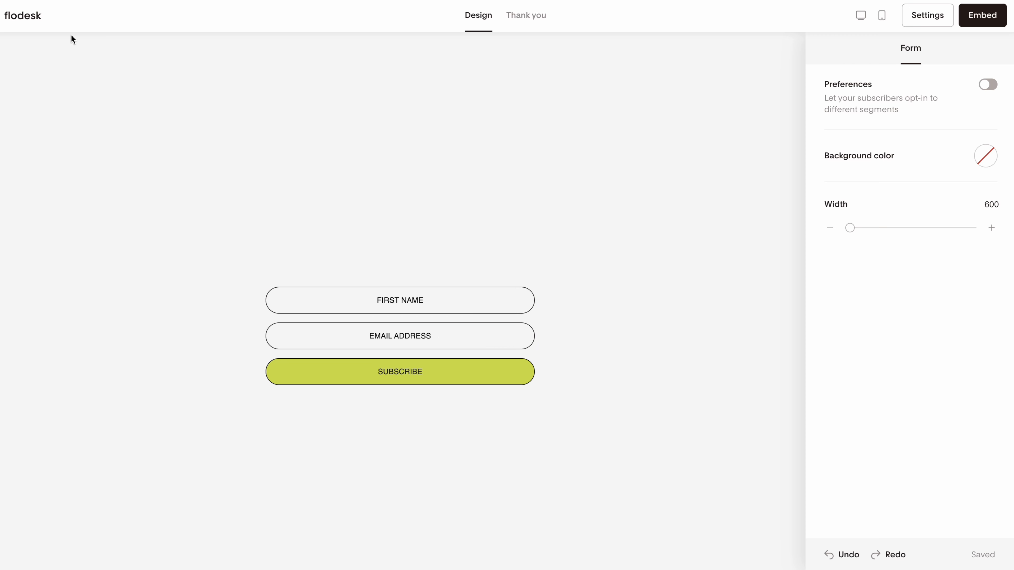
Leave the inline form editor and return to the overview of all forms.
left_click(24, 16)
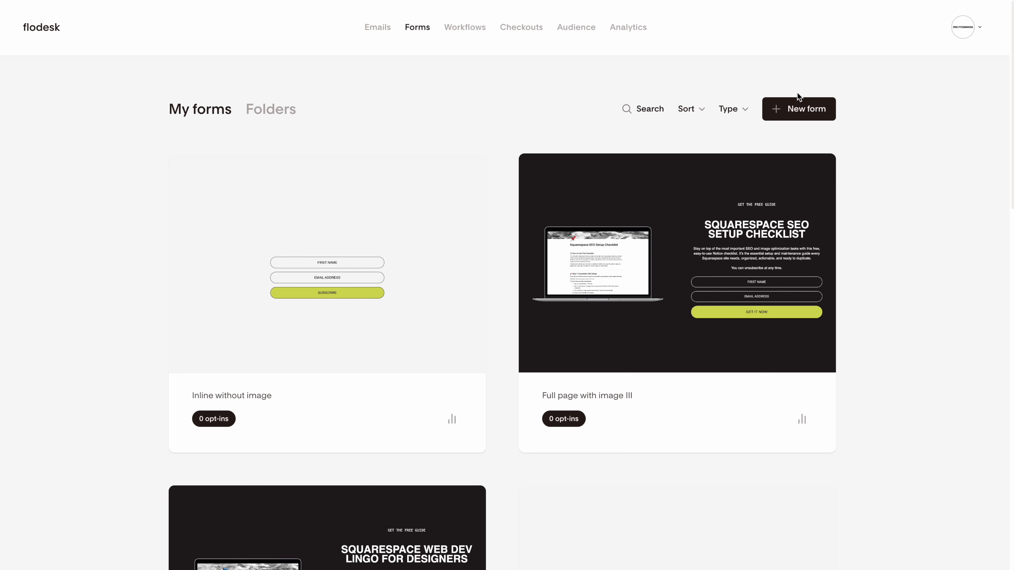
Start a new form of the Popup type and look through the available popup templates.
left_click(800, 113)
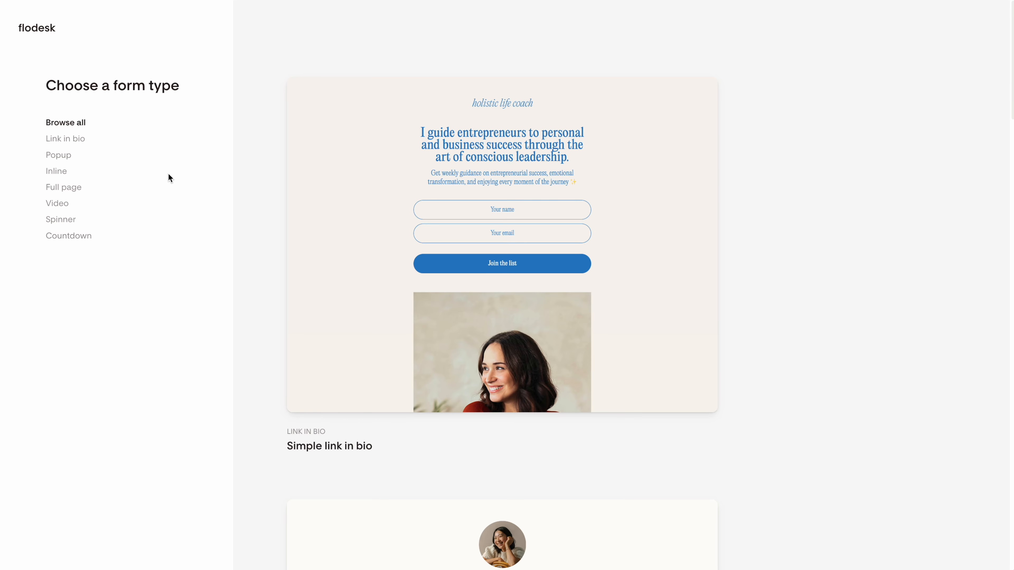
left_click(66, 159)
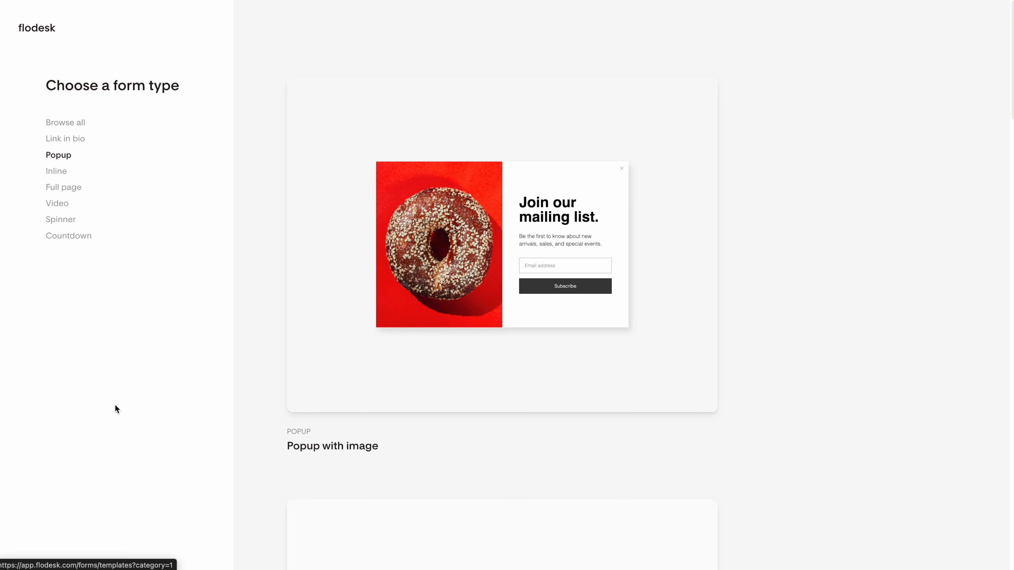
scroll(251, 300, "down", 8)
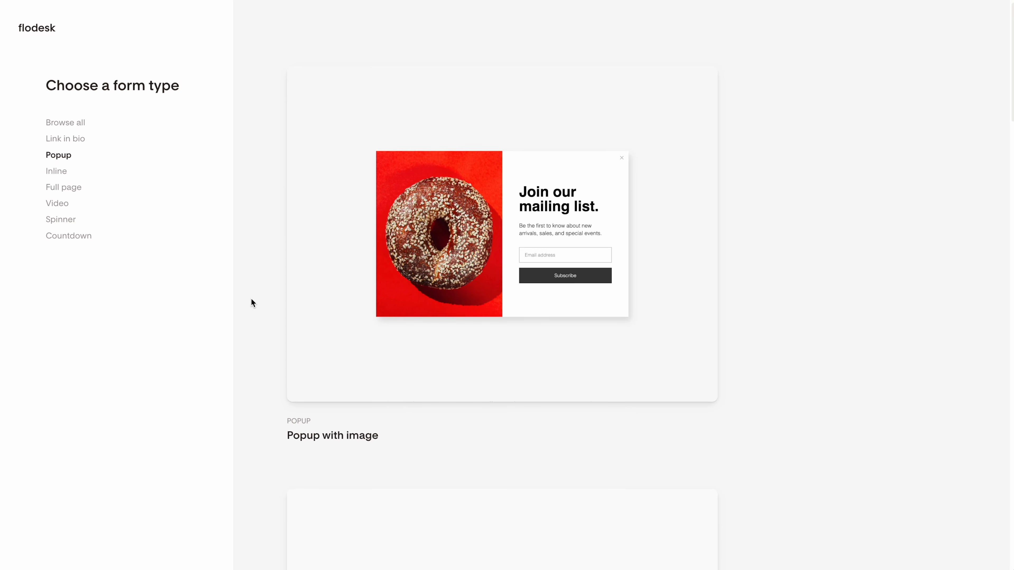
scroll(251, 299, "down", 8)
scroll(252, 300, "down", 5)
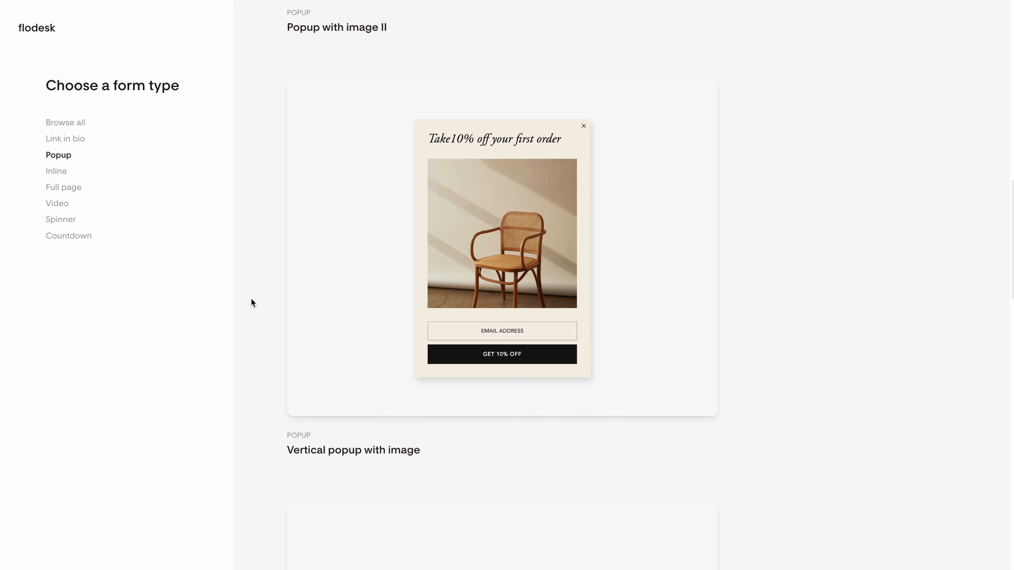
scroll(252, 300, "down", 10)
scroll(251, 299, "down", 5)
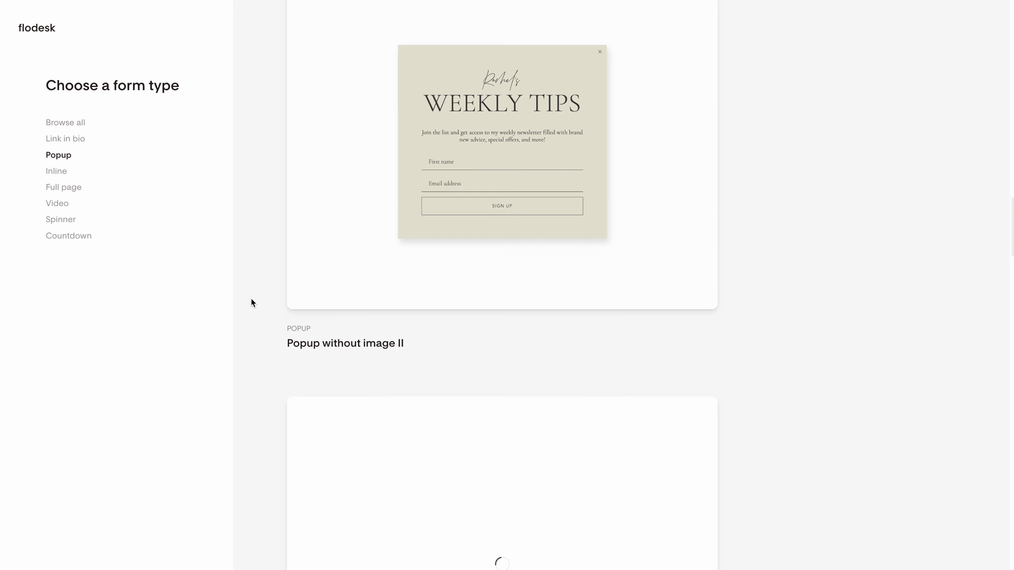
scroll(251, 299, "down", 6)
scroll(251, 299, "down", 5)
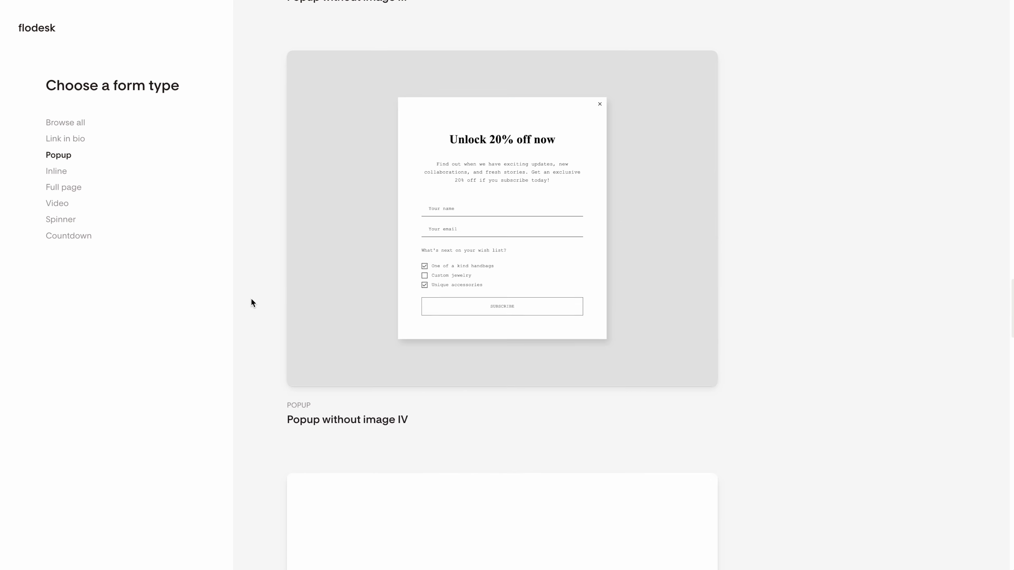
scroll(251, 299, "down", 8)
scroll(251, 299, "down", 14)
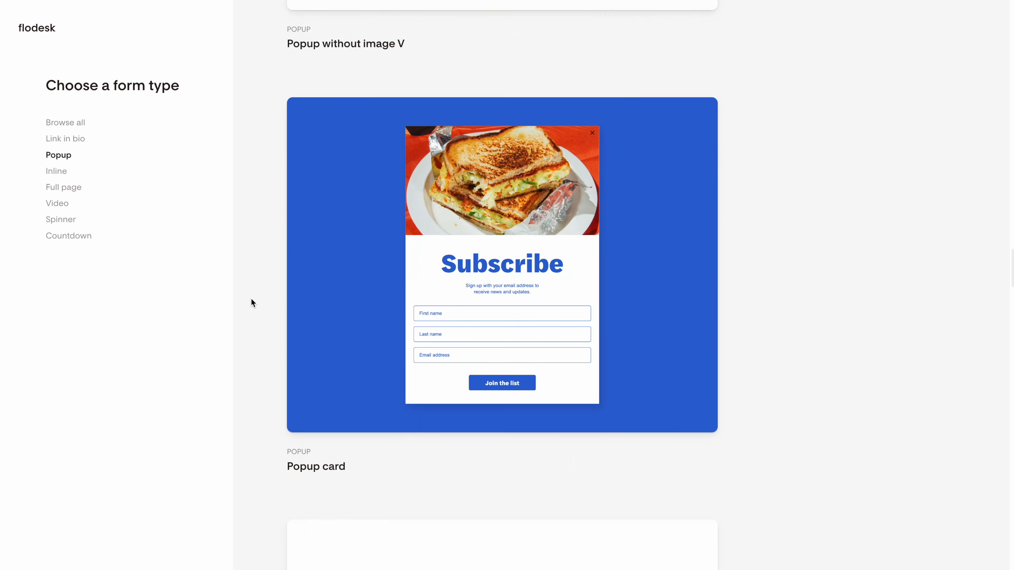
scroll(251, 300, "down", 4)
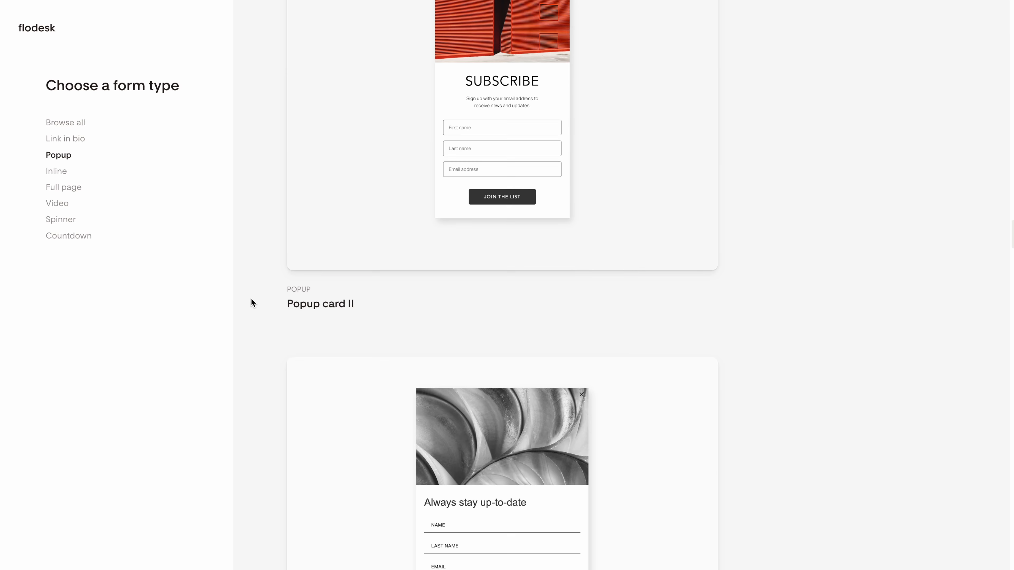
scroll(251, 299, "down", 9)
scroll(251, 303, "down", 8)
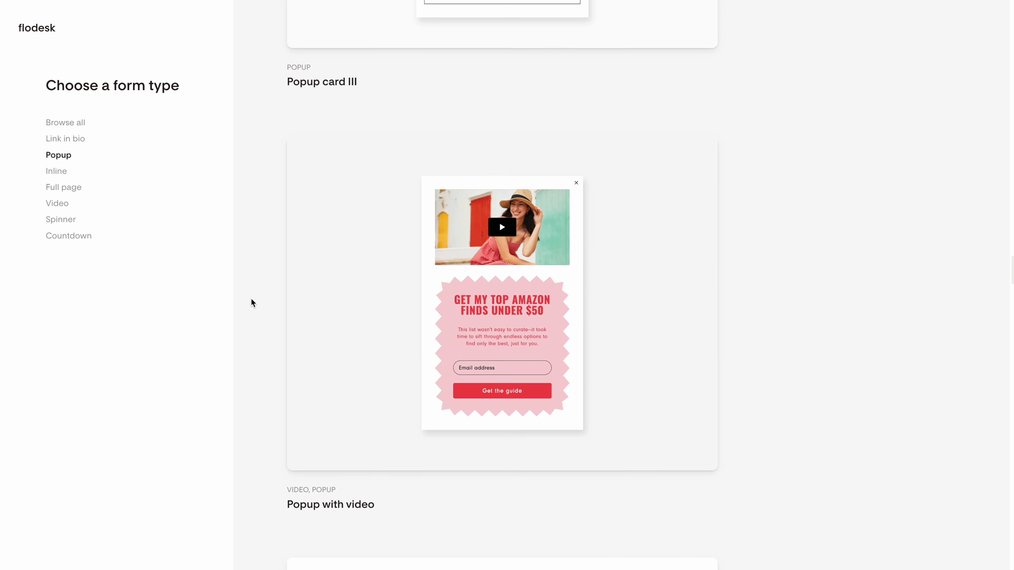
scroll(252, 303, "down", 6)
scroll(251, 303, "down", 10)
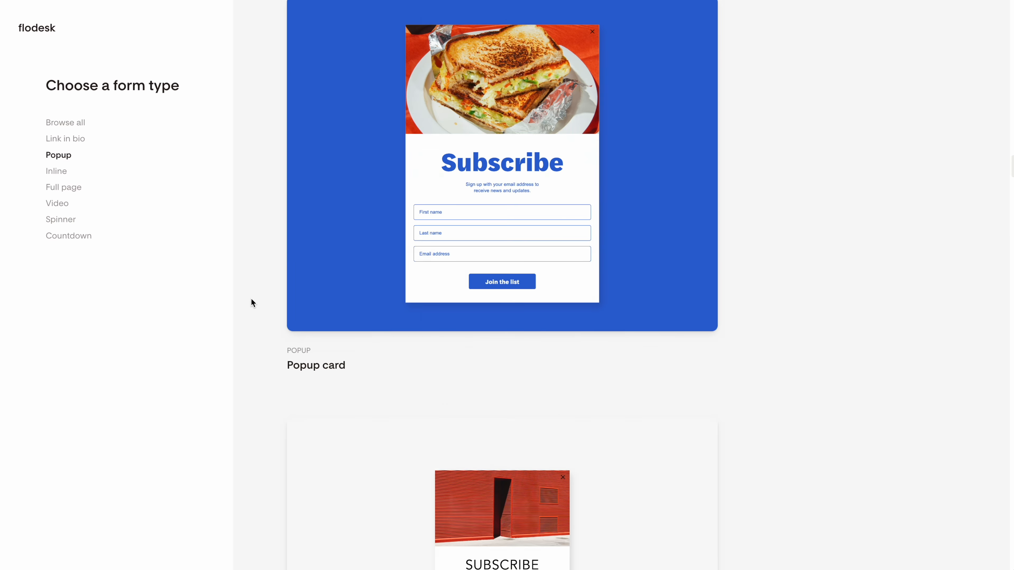
scroll(251, 299, "down", 10)
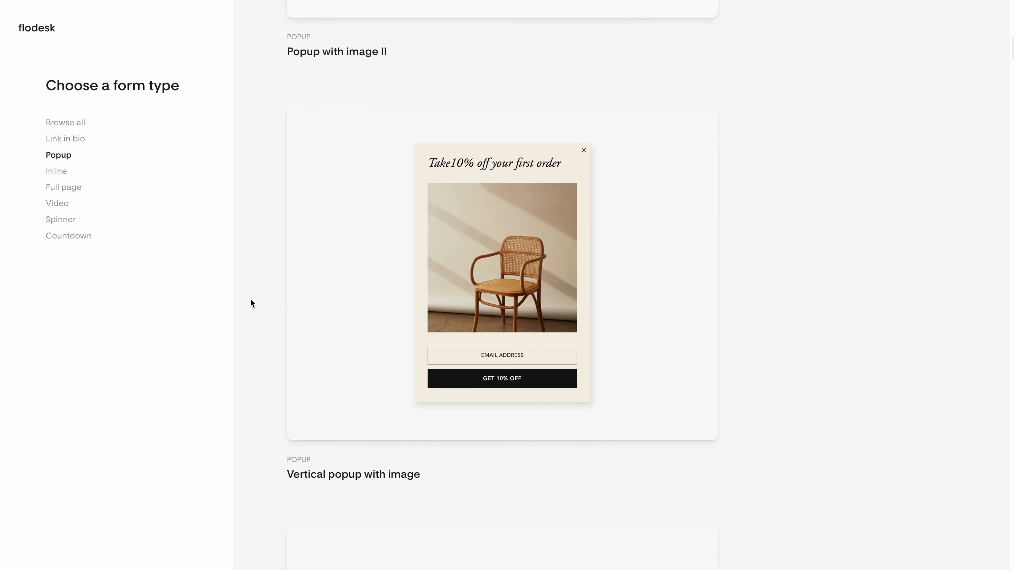
Create a form from the "Vertical popup with image" template and assign it to the Freebie - SEO Checklist segment.
left_click(500, 272)
left_click(512, 292)
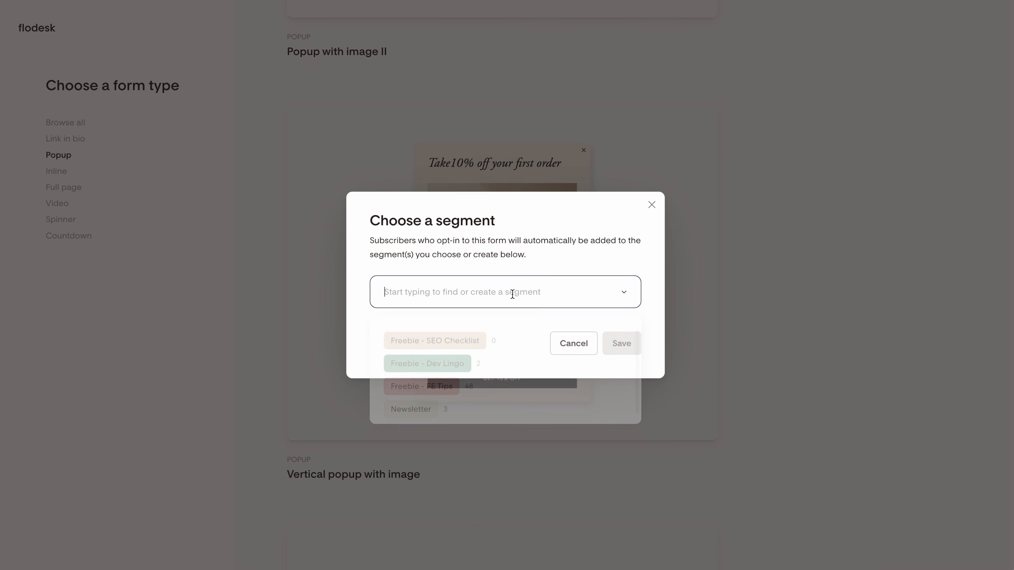
left_click(471, 340)
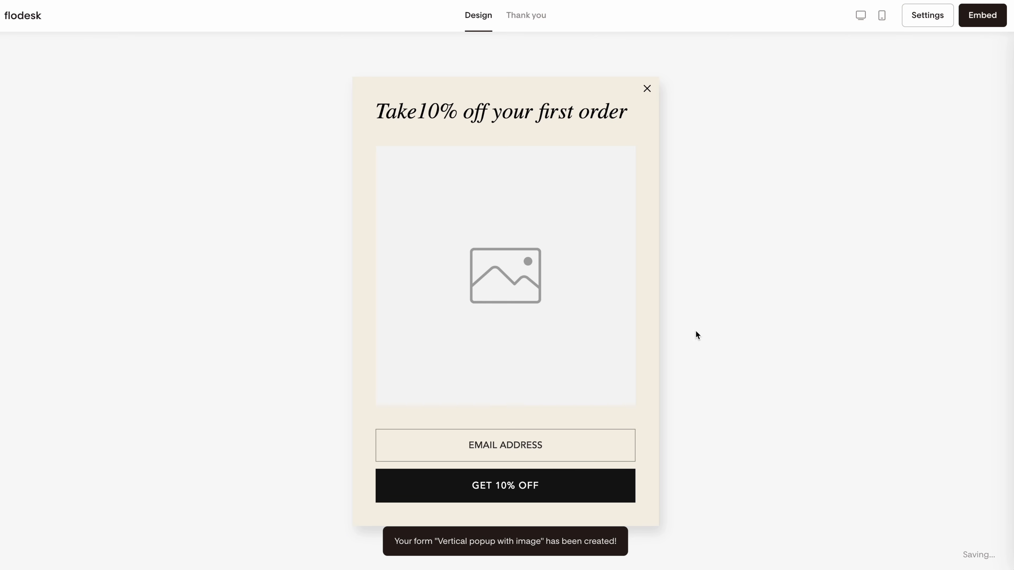
Try out the subscriber preferences option on the popup form, leaving it off.
left_click(504, 115)
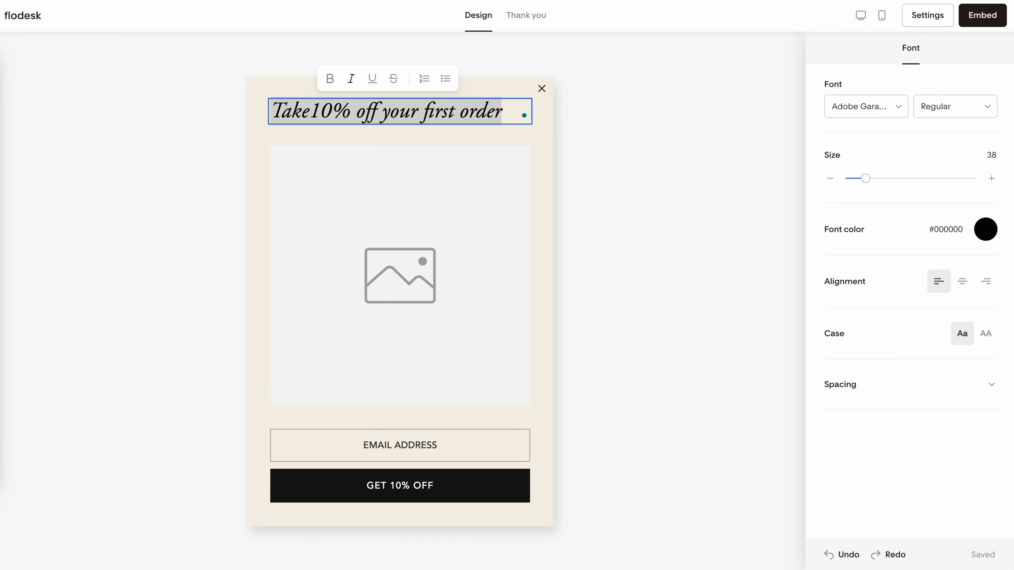
left_click(682, 155)
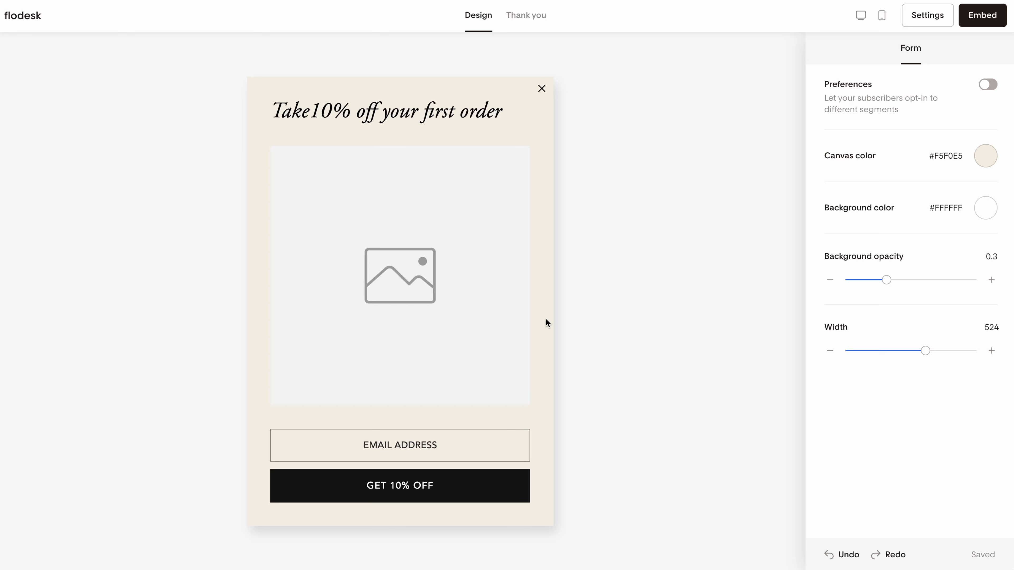
left_click(987, 85)
left_click(987, 85)
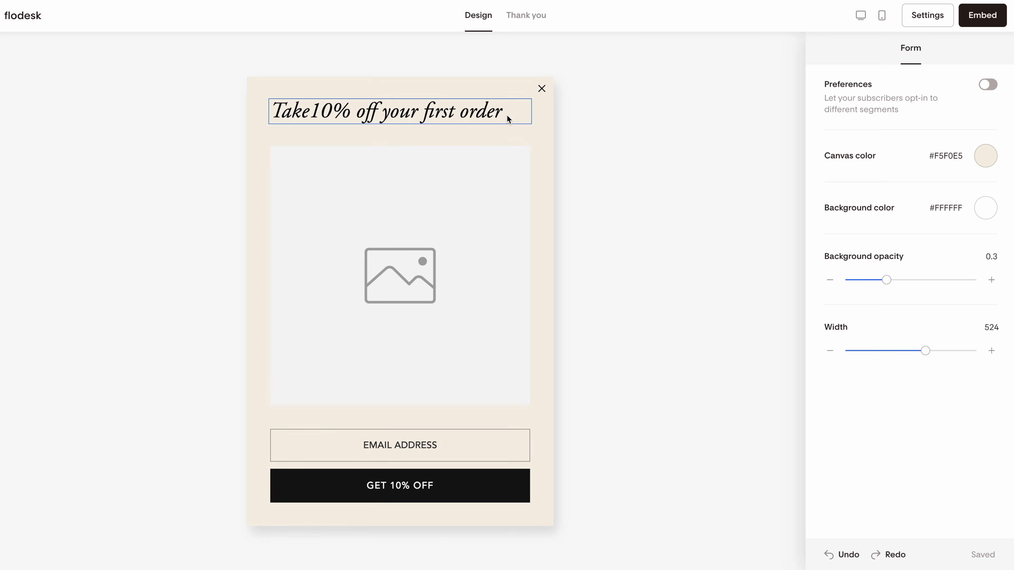
Set the popup's canvas color to the brand lime green #D2D953.
left_click(985, 162)
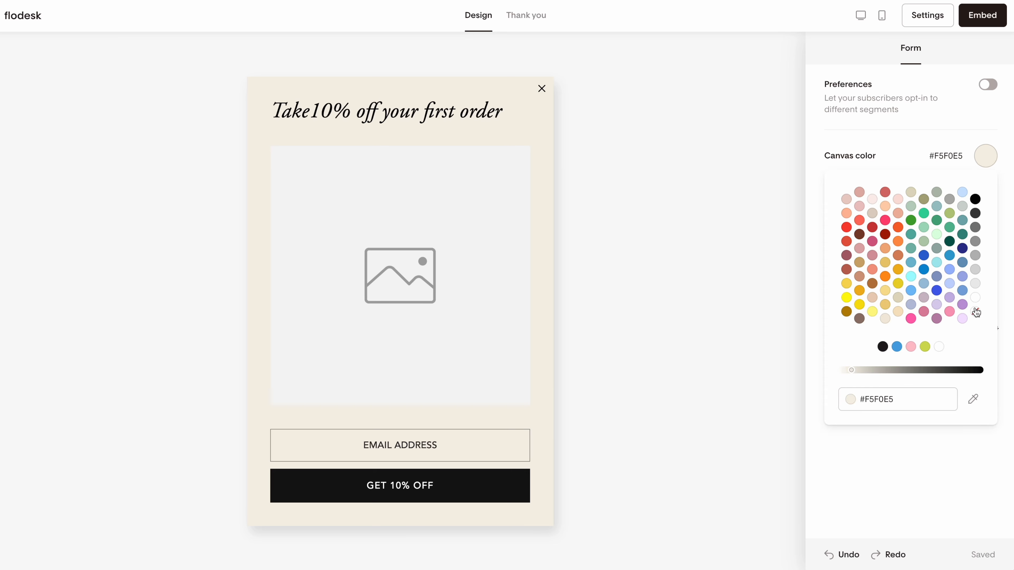
left_click(927, 346)
left_click(920, 510)
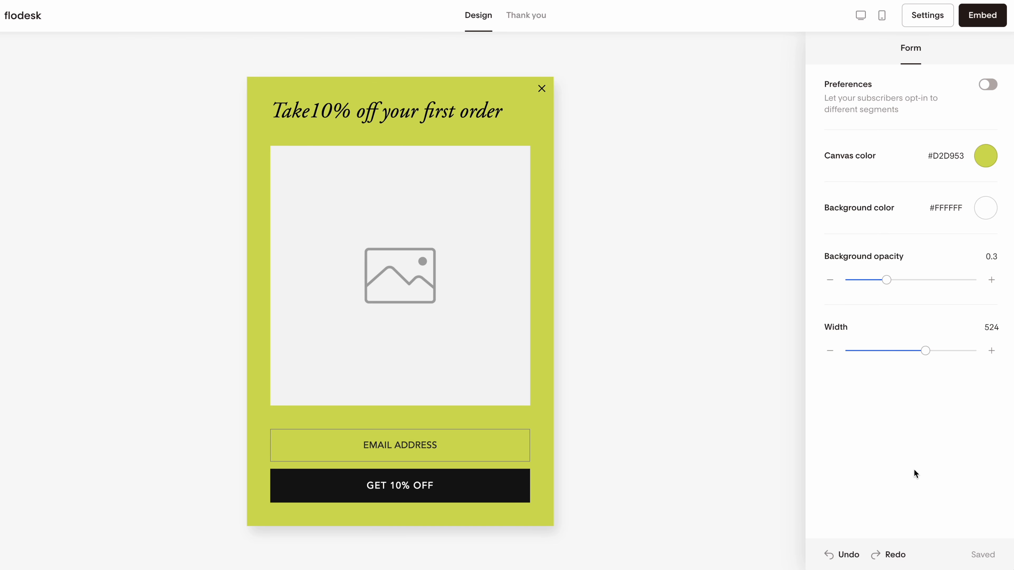
Try no color for the popup's background, returning it to white #FFFFFF.
left_click(986, 208)
left_click(976, 363)
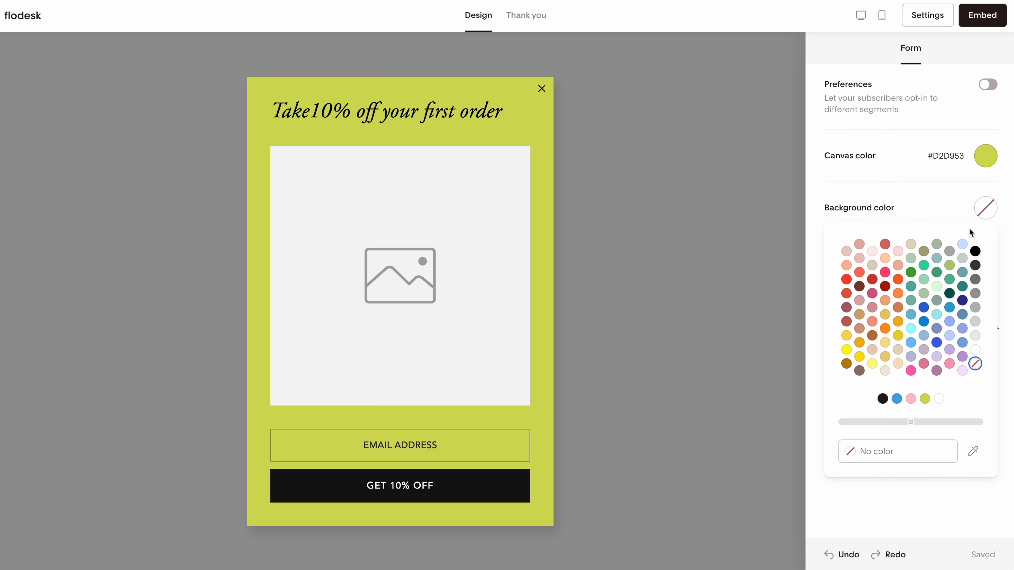
left_click(975, 352)
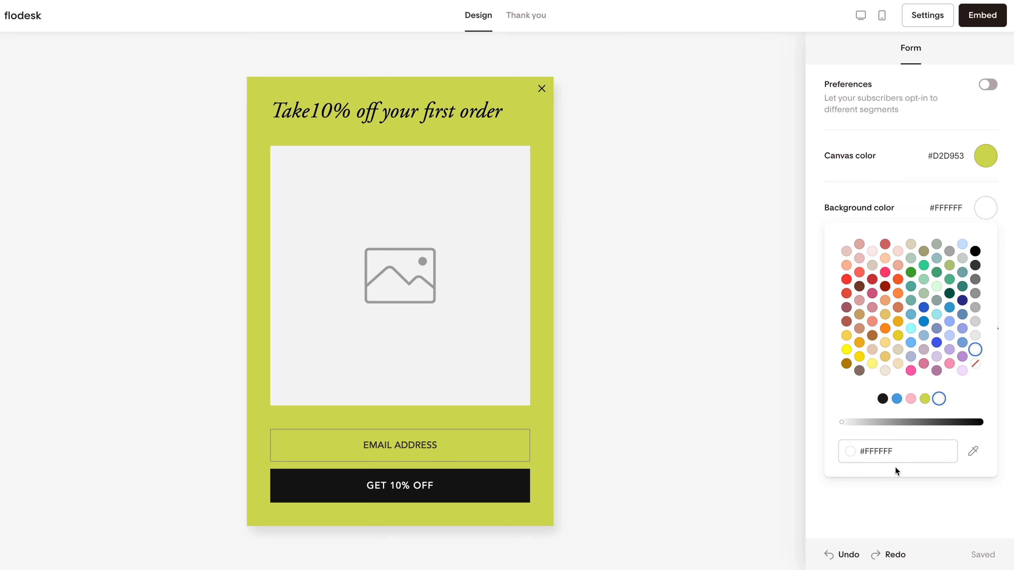
left_click(886, 505)
Set the popup's width to 495 and try out the background opacity.
mouse_move(924, 351)
left_mouse_down()
mouse_move(962, 354)
mouse_move(909, 353)
left_mouse_up()
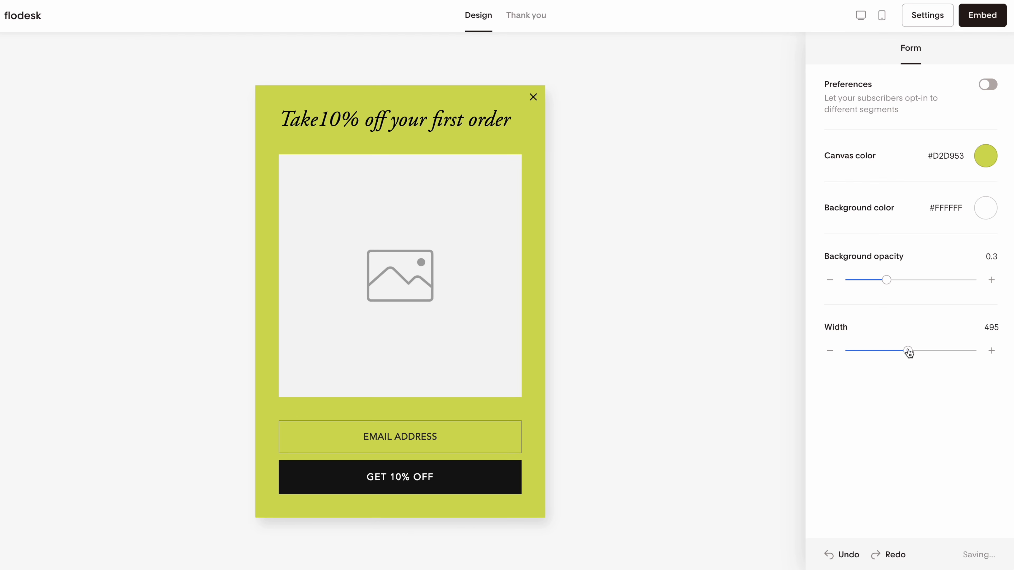
left_click_drag(890, 281, 913, 288)
Replace the popup headline with "Squarespace SEO Setup Checklist" and center-align it.
left_click(442, 120)
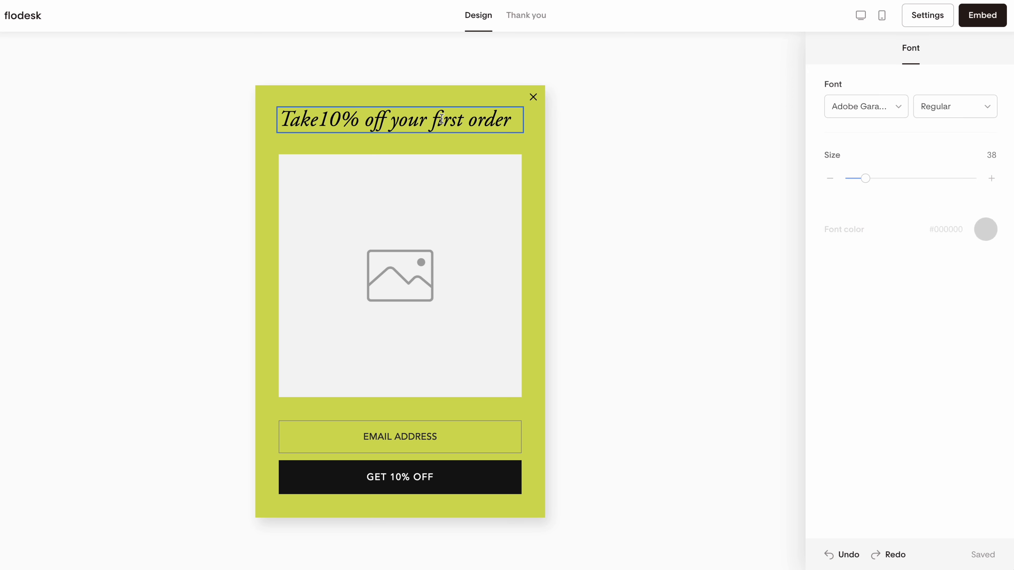
triple_click(442, 120)
type("Squarespace SEO Setup Checklist")
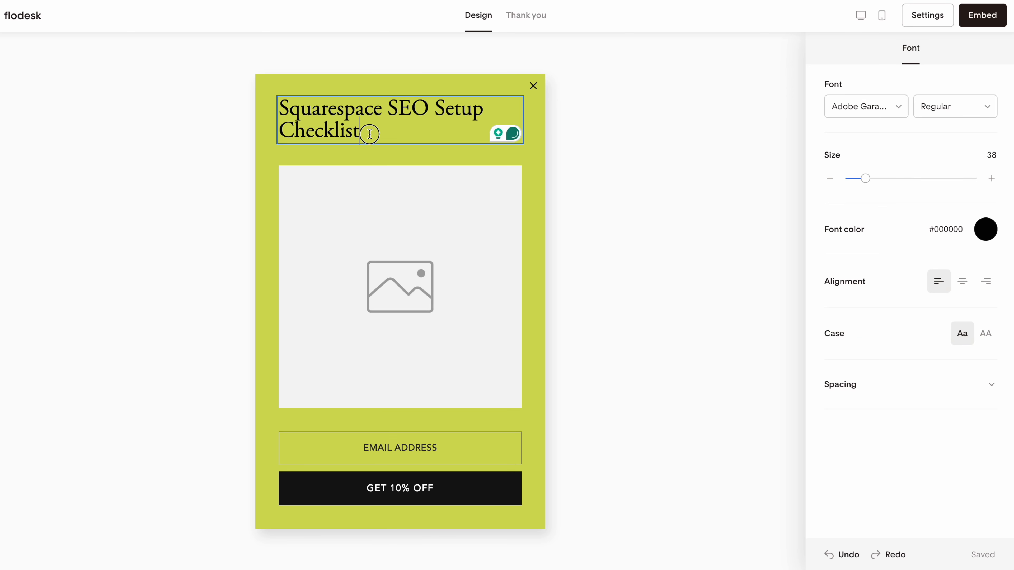
left_click_drag(368, 131, 260, 109)
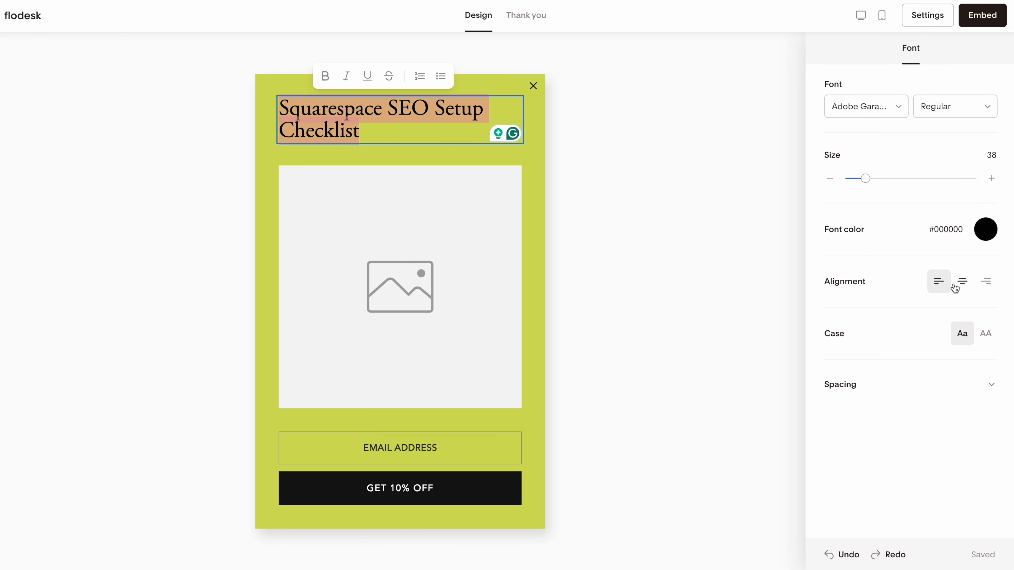
left_click(961, 284)
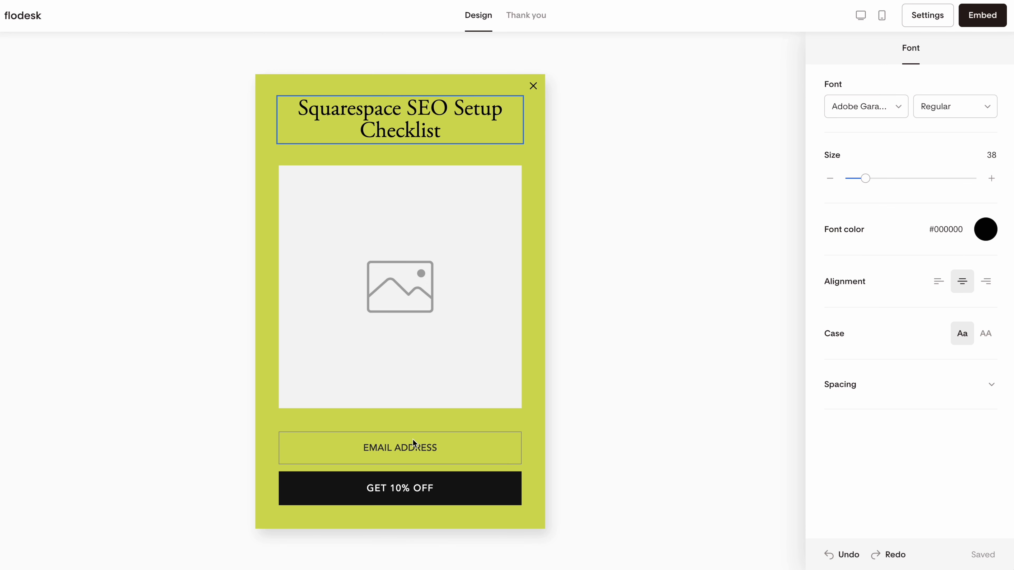
Try the close-up checklist screenshot in the popup's image block, with the portrait and square shapes.
left_click(420, 304)
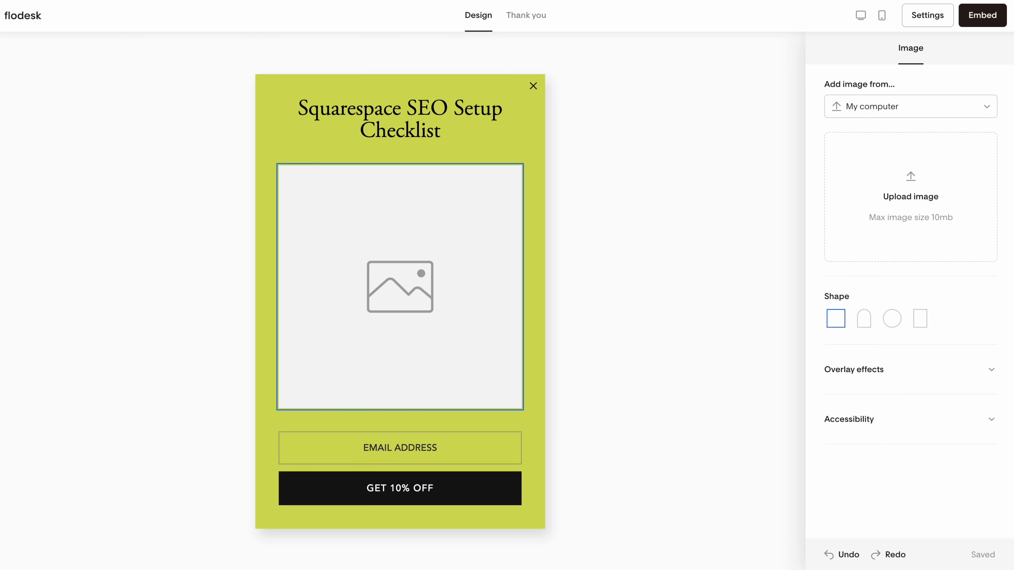
left_click_drag(1010, 170, 848, 215)
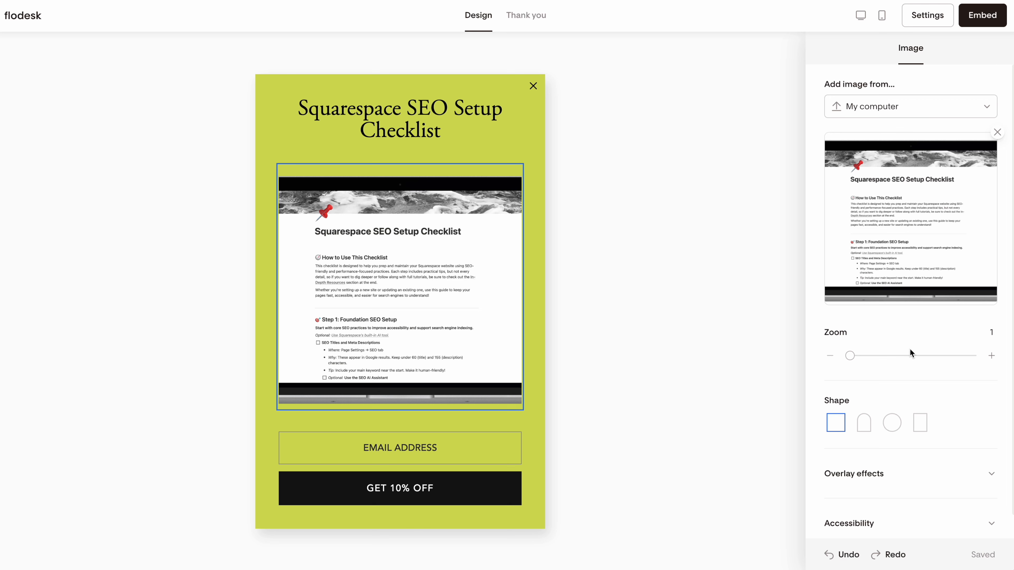
left_click(917, 423)
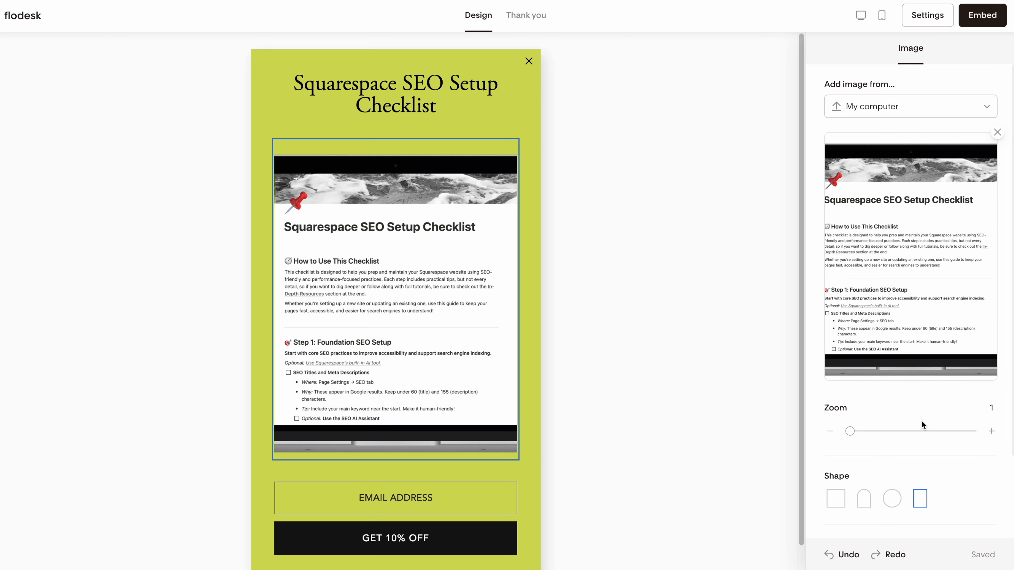
left_click(836, 499)
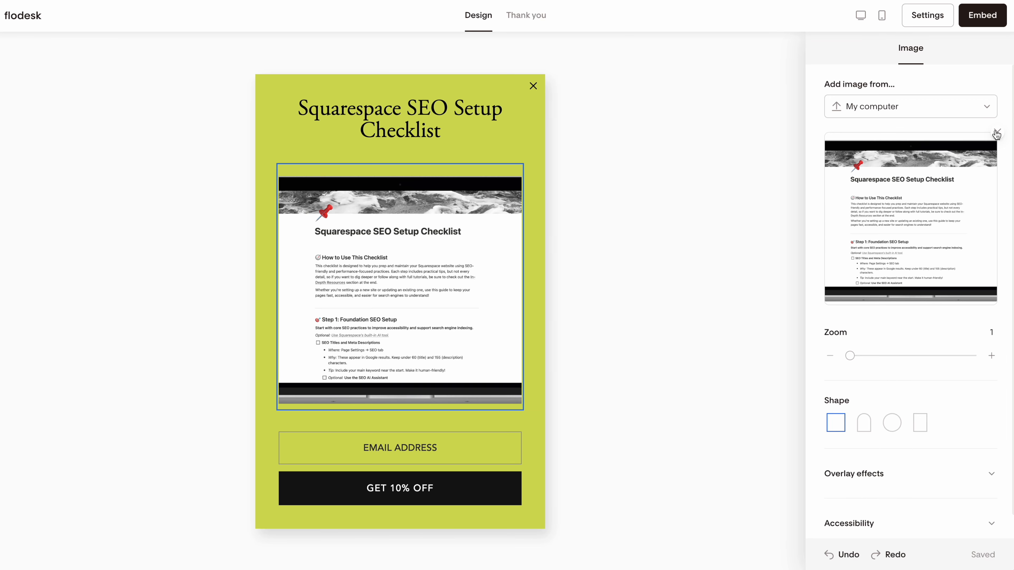
Replace the close-up image in the popup with the full laptop mockup of the SEO checklist.
left_click(997, 132)
left_click_drag(968, 204, 864, 197)
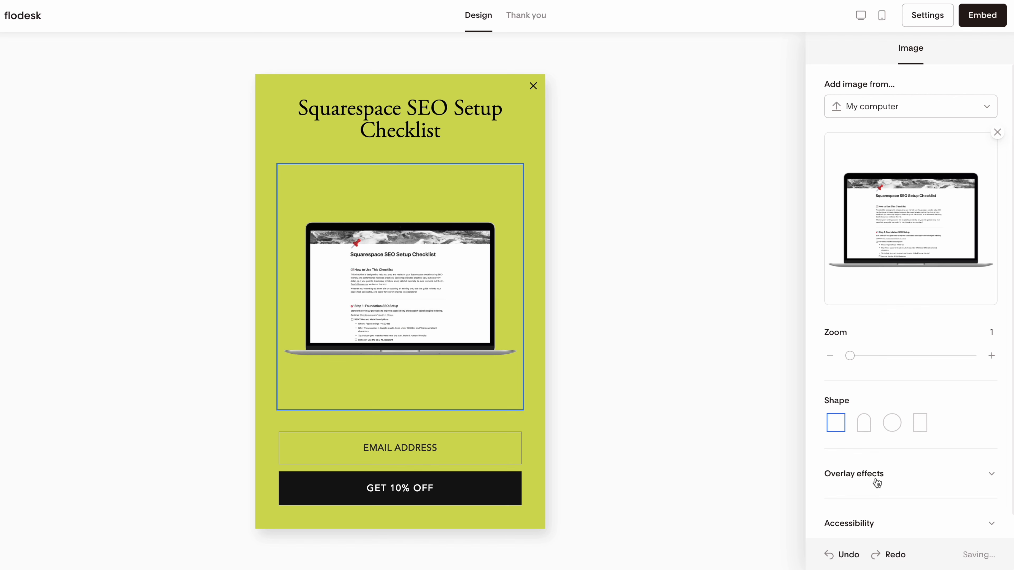
Try the arch, circle and portrait shapes on the laptop mockup image, returning to the square shape.
left_click(864, 420)
left_click(893, 500)
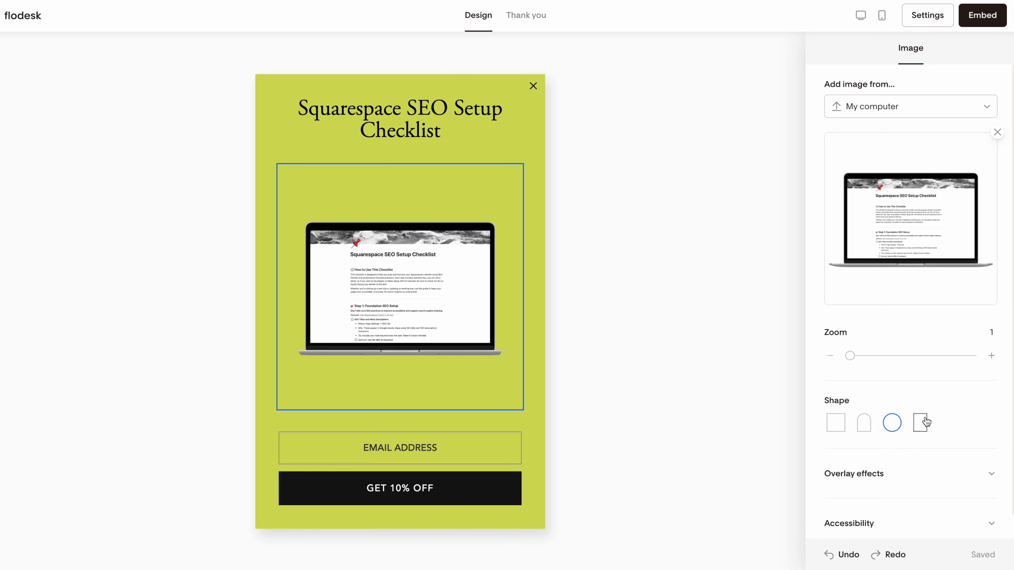
left_click(921, 422)
left_click(838, 499)
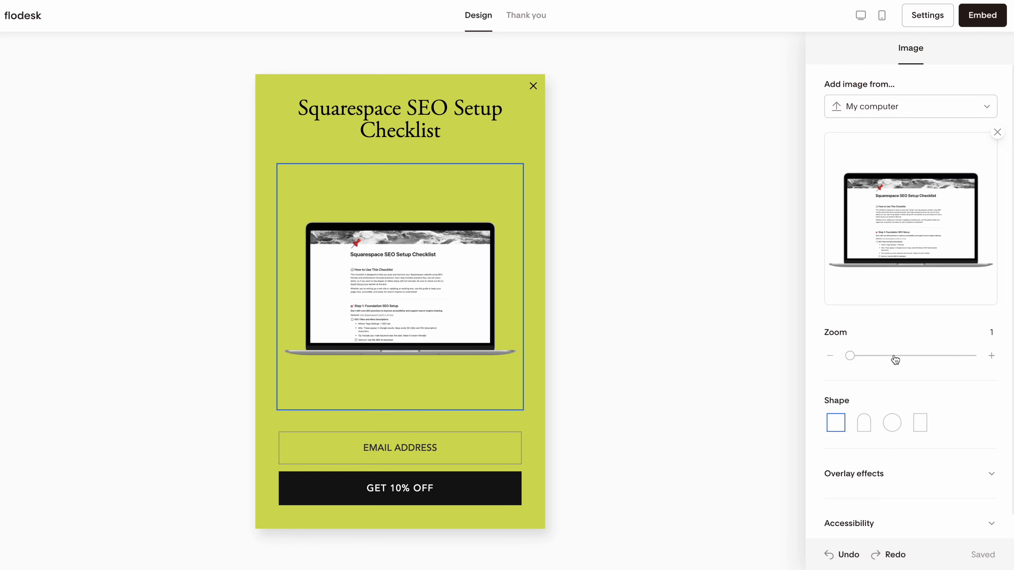
Look at the overlay effects and accessibility description settings of the popup image.
scroll(905, 389, "down", 1)
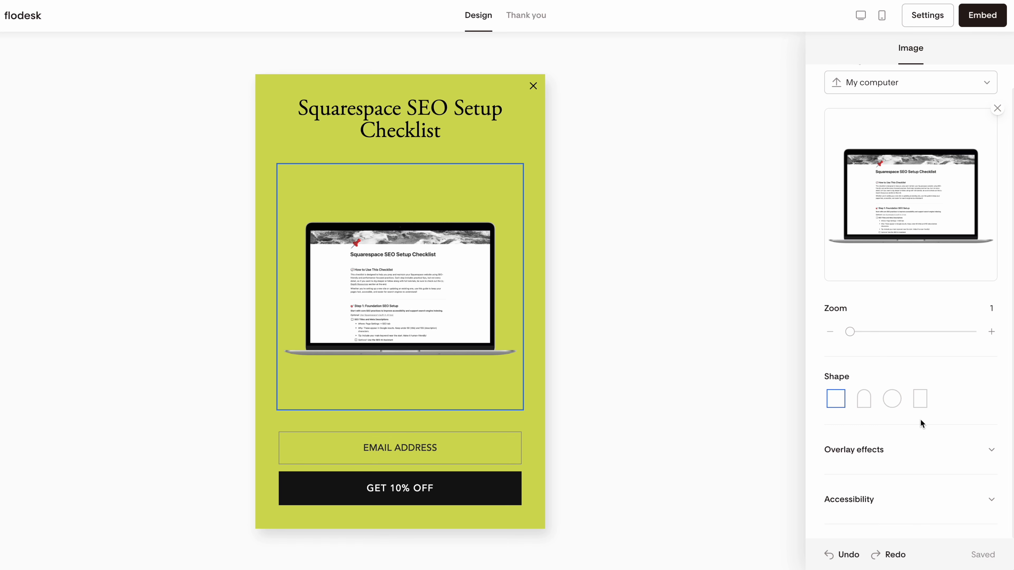
left_click(921, 449)
scroll(920, 449, "down", 3)
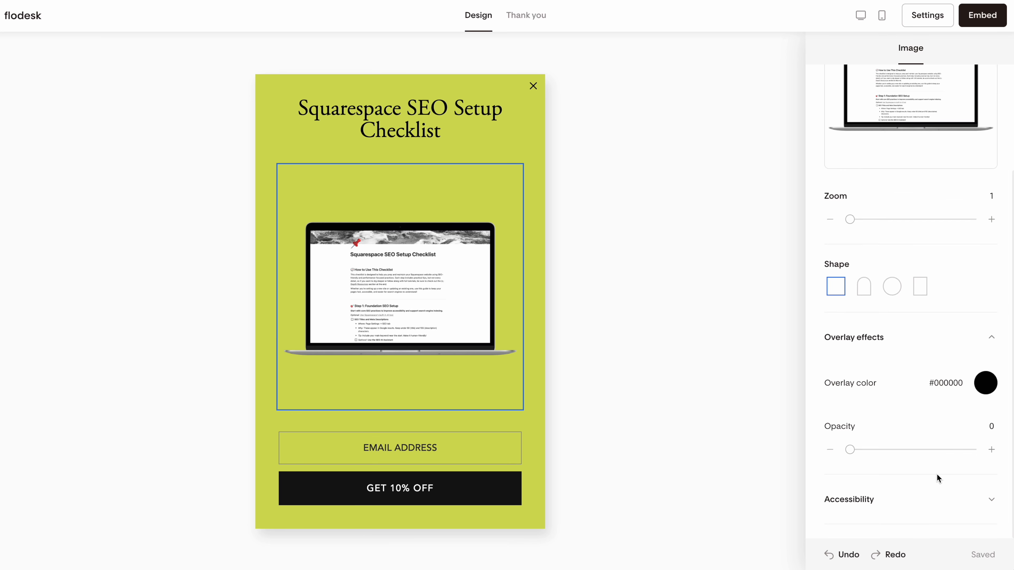
left_click(889, 497)
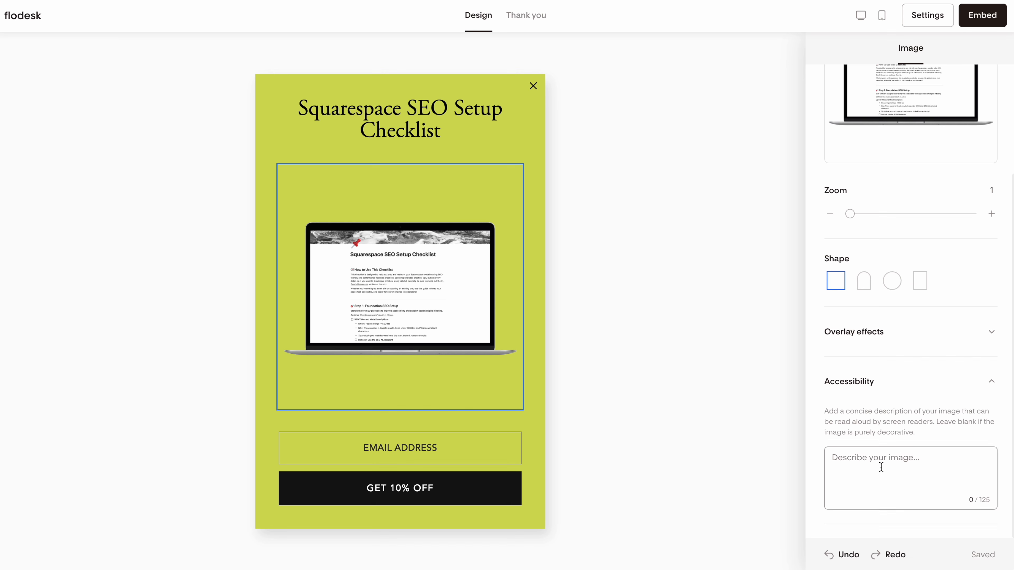
left_click(889, 382)
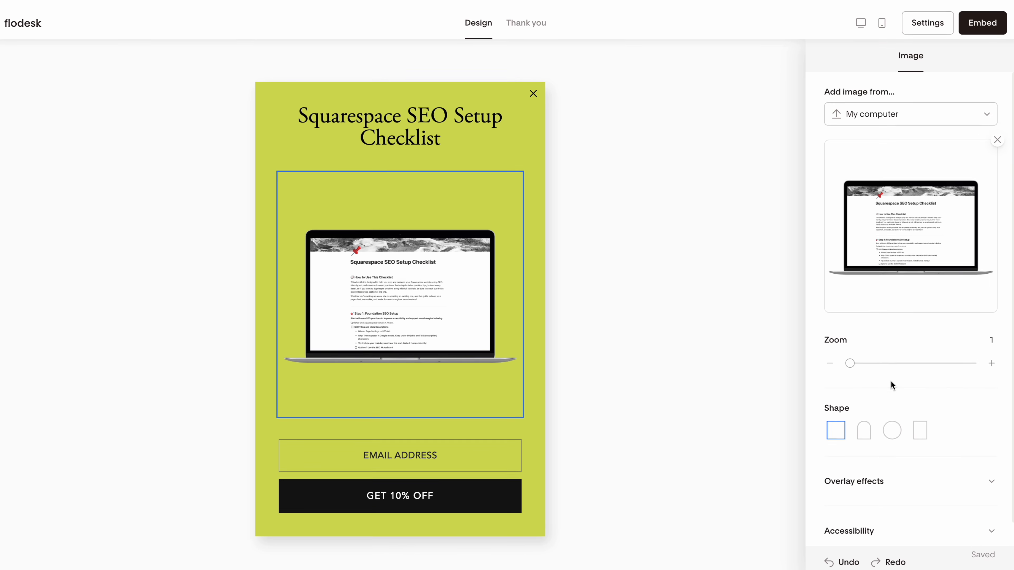
Examine the settings of the popup's email address field and its submit button.
left_click(468, 447)
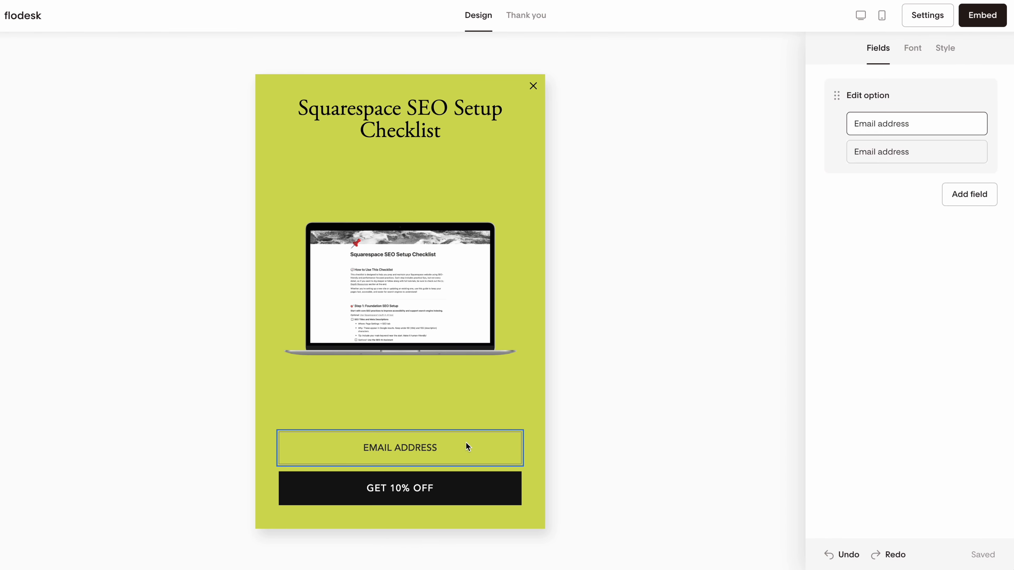
left_click(495, 488)
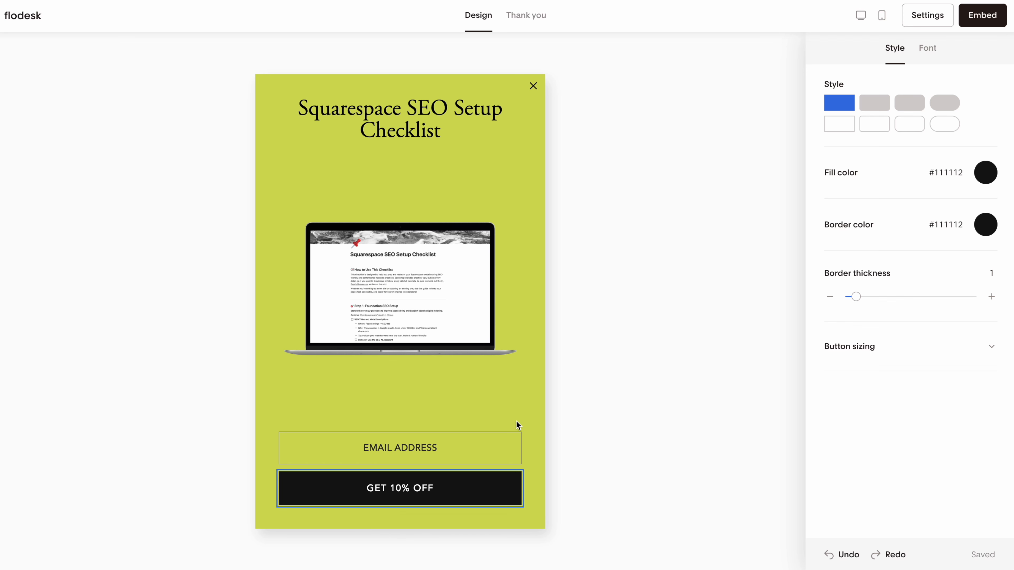
left_click(429, 465)
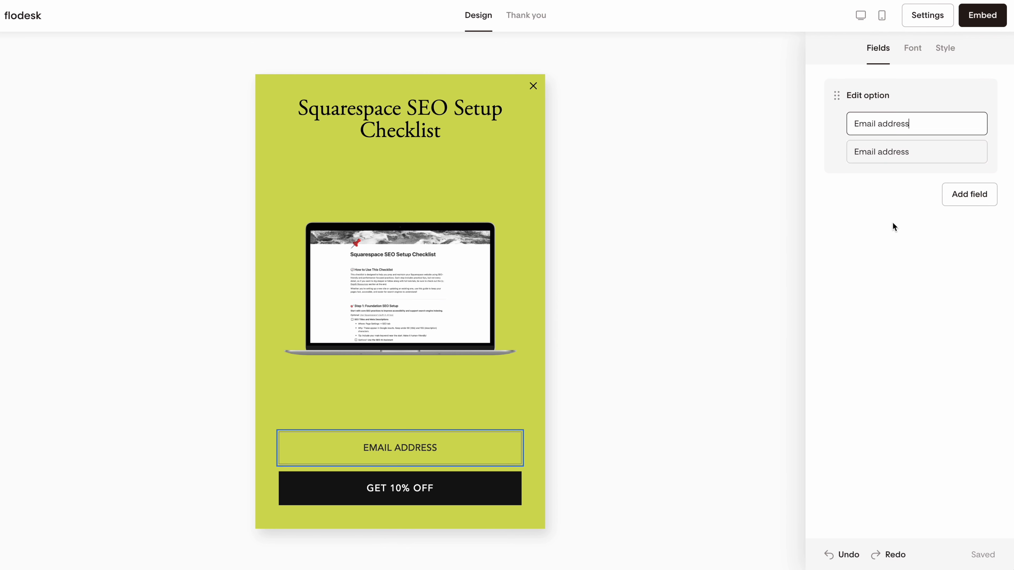